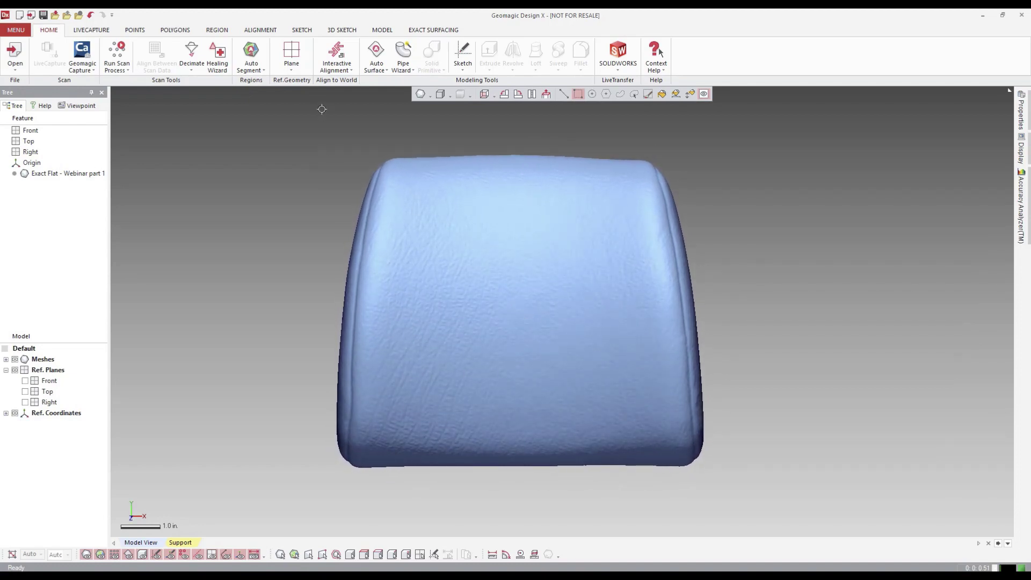
- Add a reference plane with the Draw Line method, drawing a near-vertical line through the middle of the headrest mesh
click(290, 57)
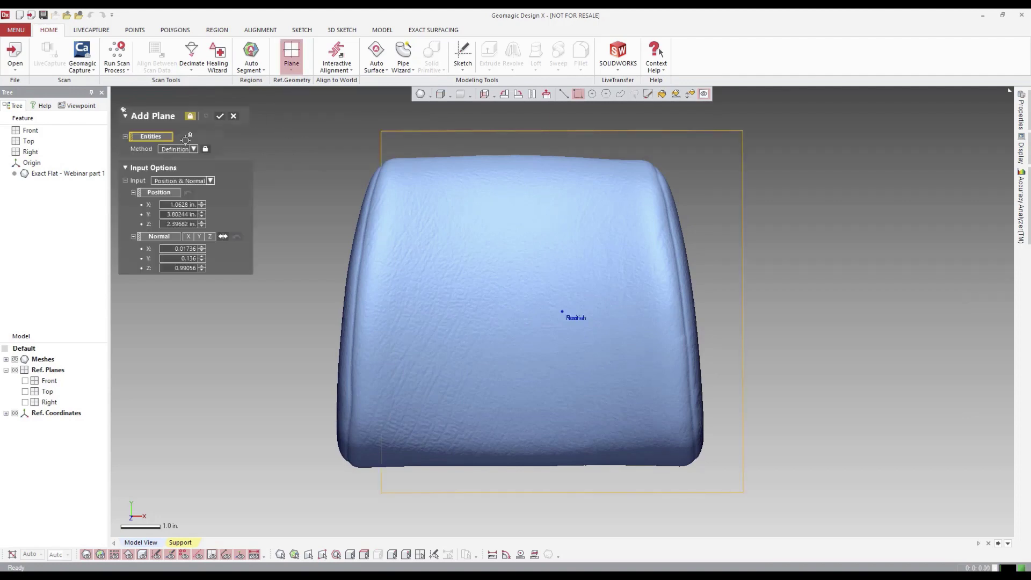
click(178, 149)
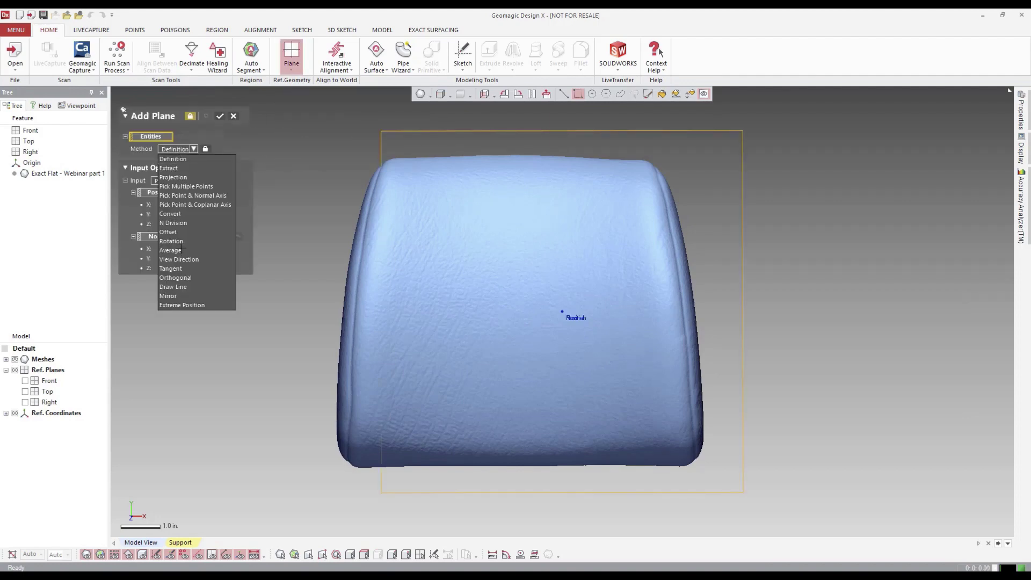
click(177, 283)
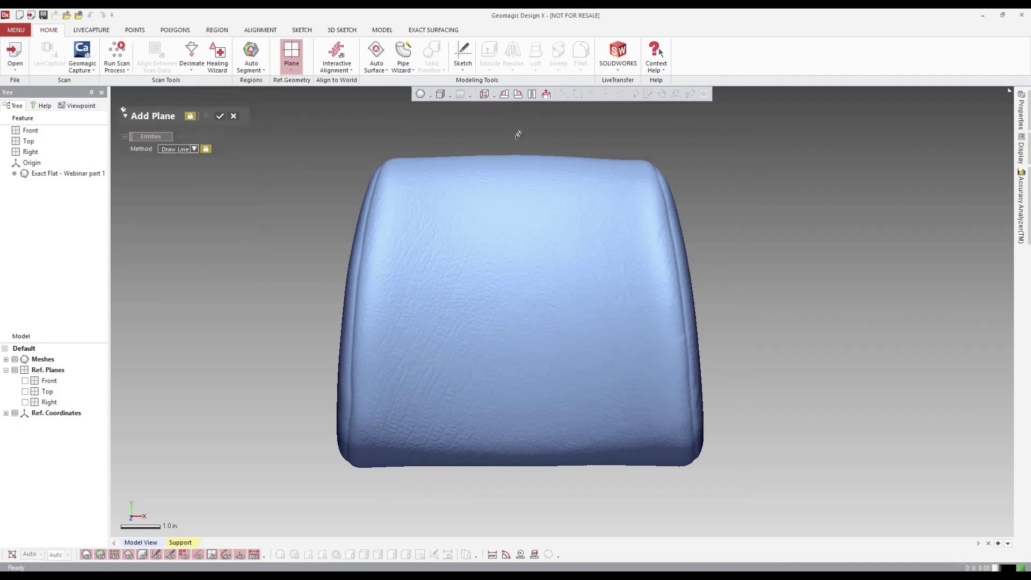
drag(517, 138, 521, 481)
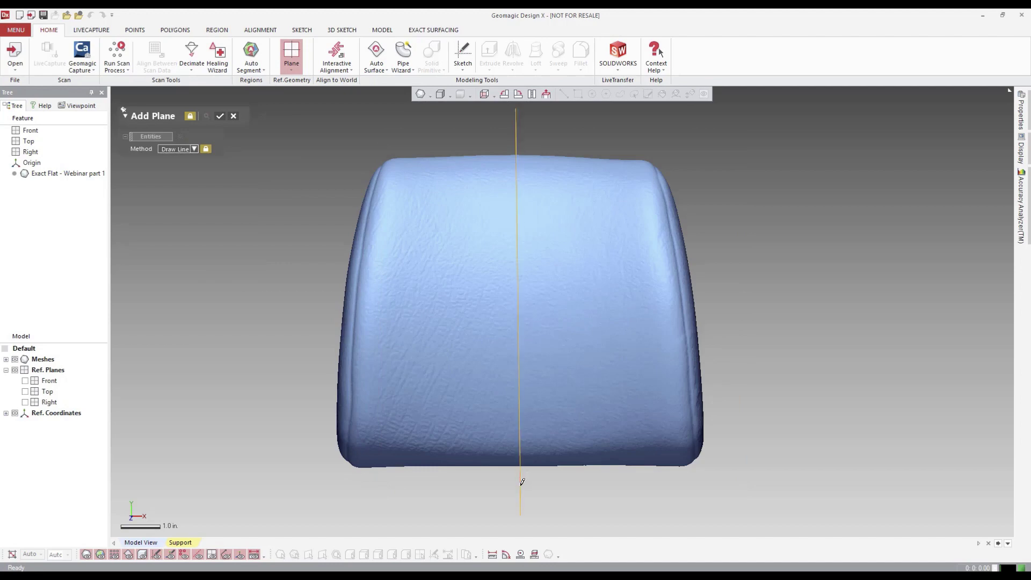
click(220, 117)
- Add a symmetry plane with the Mirror method, using the drawn plane and the Exact Flat - Webinar part 1 mesh as entities
click(185, 150)
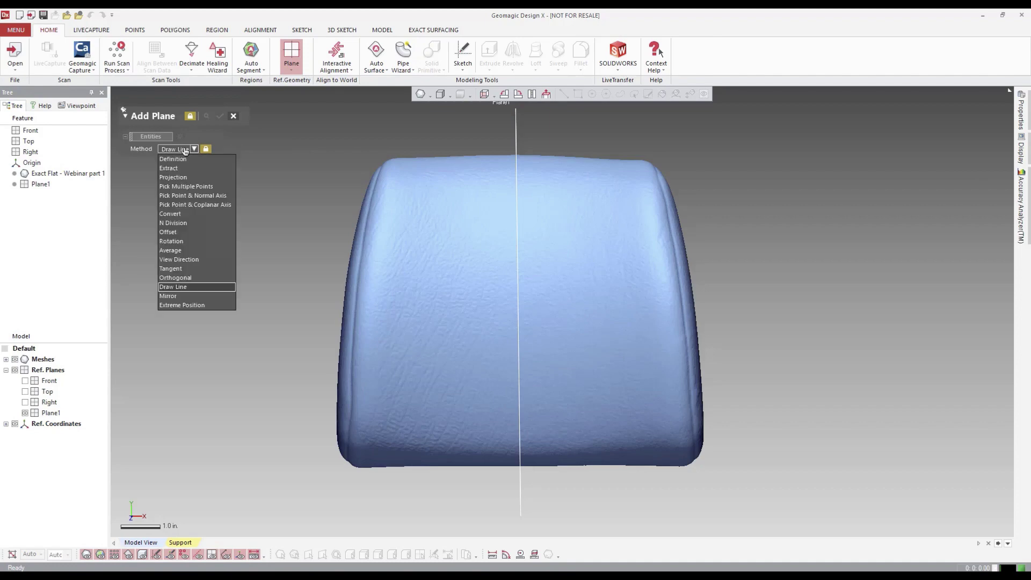
click(186, 296)
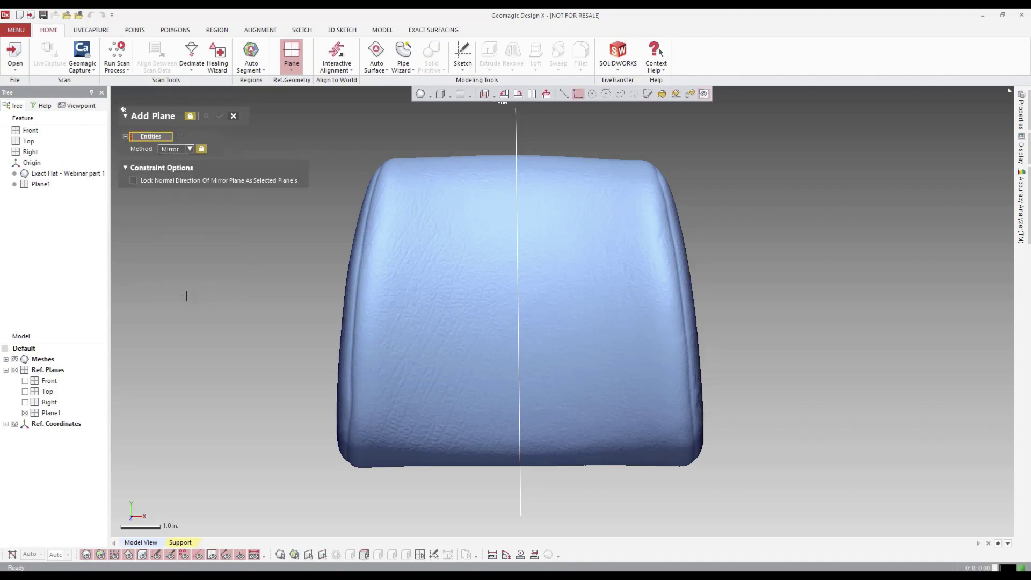
click(516, 139)
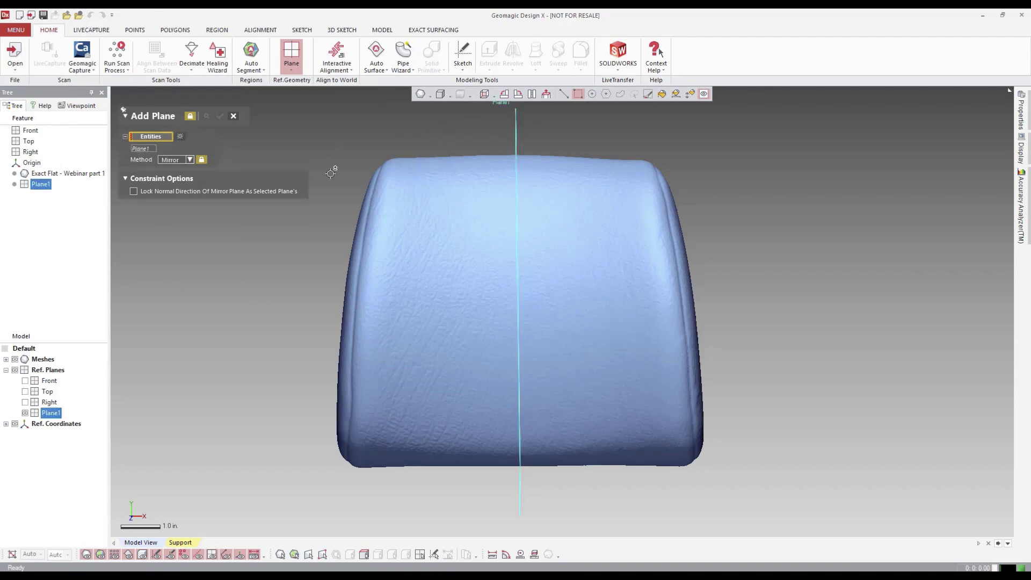
click(94, 175)
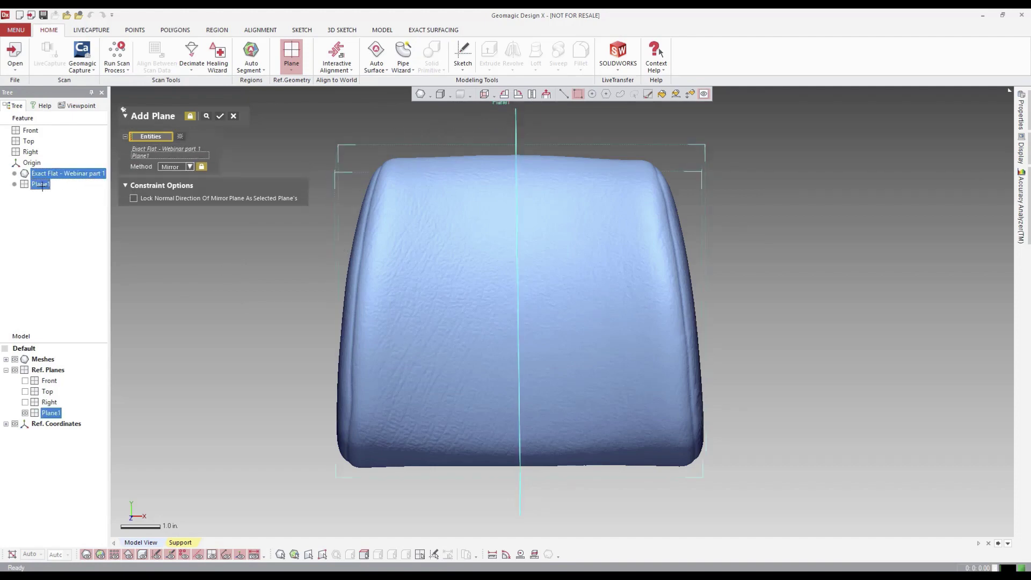
click(207, 117)
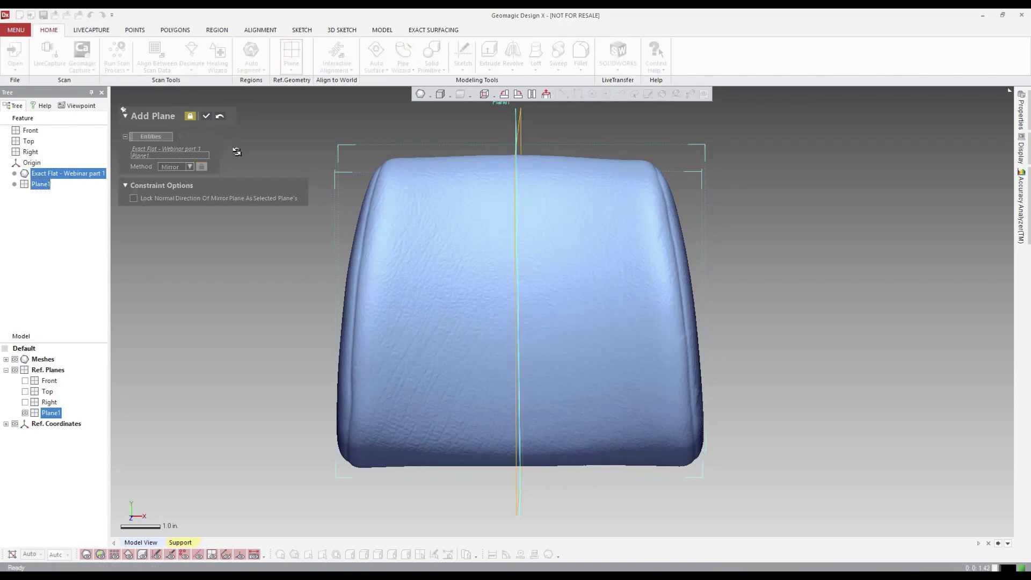
mouse_move(534, 282)
right_down()
mouse_move(592, 288)
mouse_move(527, 302)
mouse_move(543, 295)
mouse_move(525, 290)
mouse_move(532, 277)
right_up()
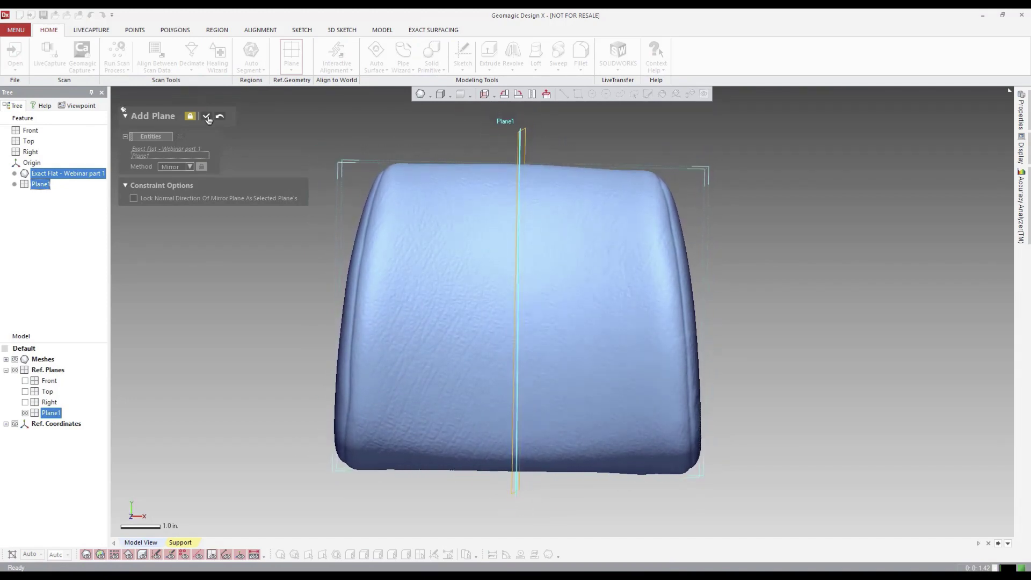
click(207, 117)
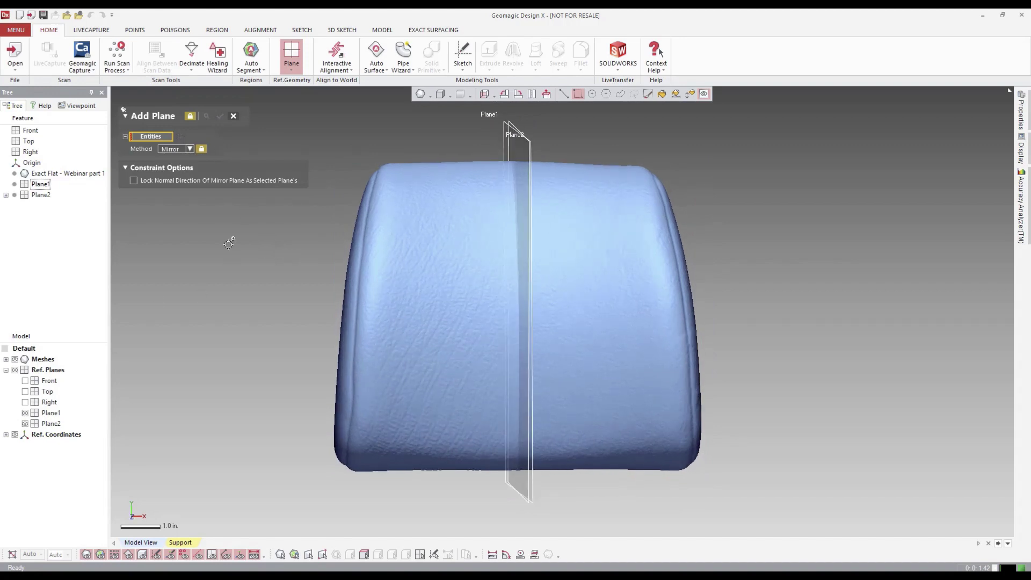
click(232, 116)
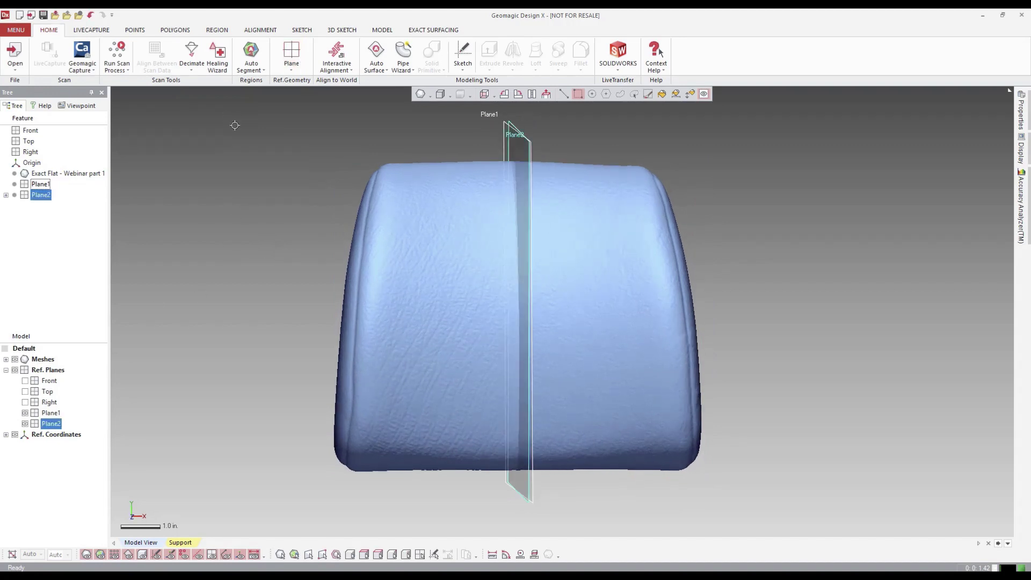
- Hide the hand-drawn reference plane Plane1 and check how the computed symmetry plane sits on the headrest
click(25, 413)
click(163, 373)
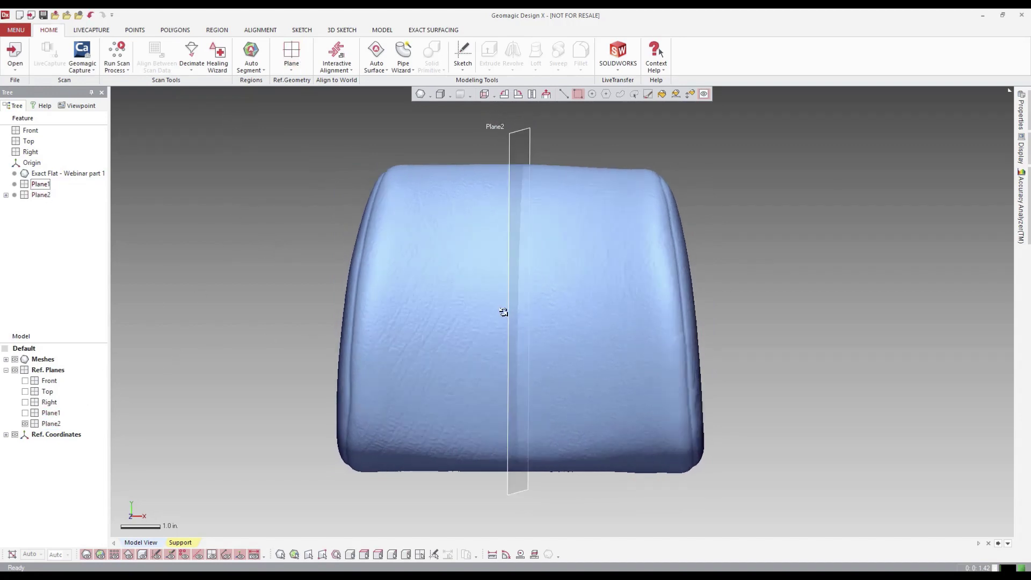
right_drag(530, 320, 525, 321)
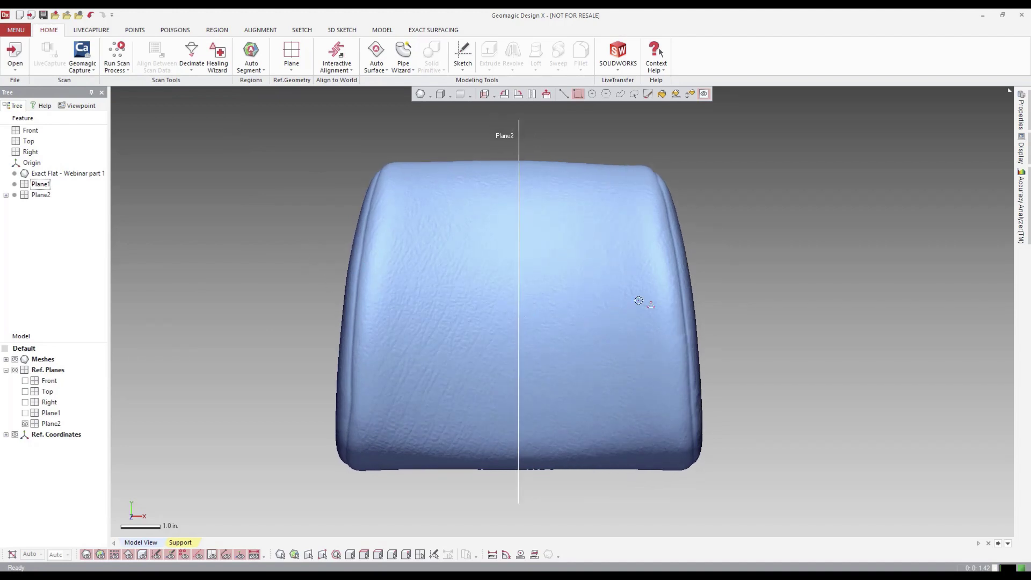
right_drag(638, 301, 567, 268)
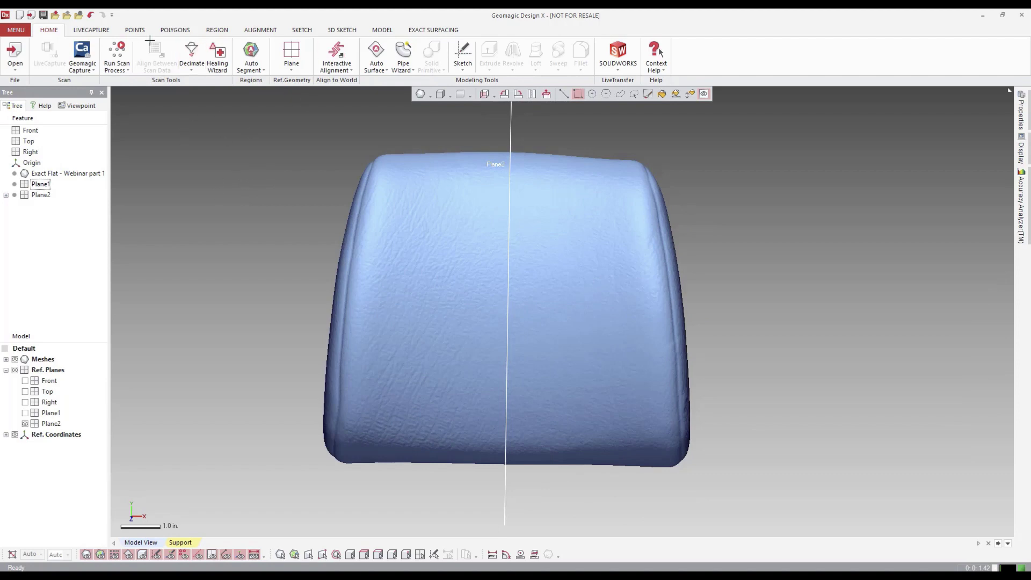
- Split the headrest mesh by entity with Plane2 and keep only the right half as the remaining region
click(180, 31)
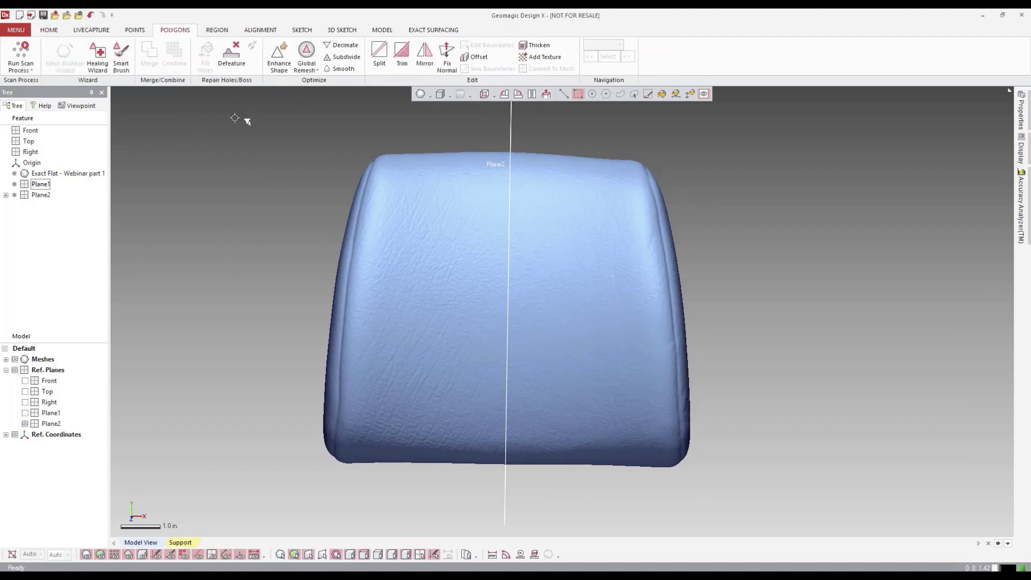
click(380, 54)
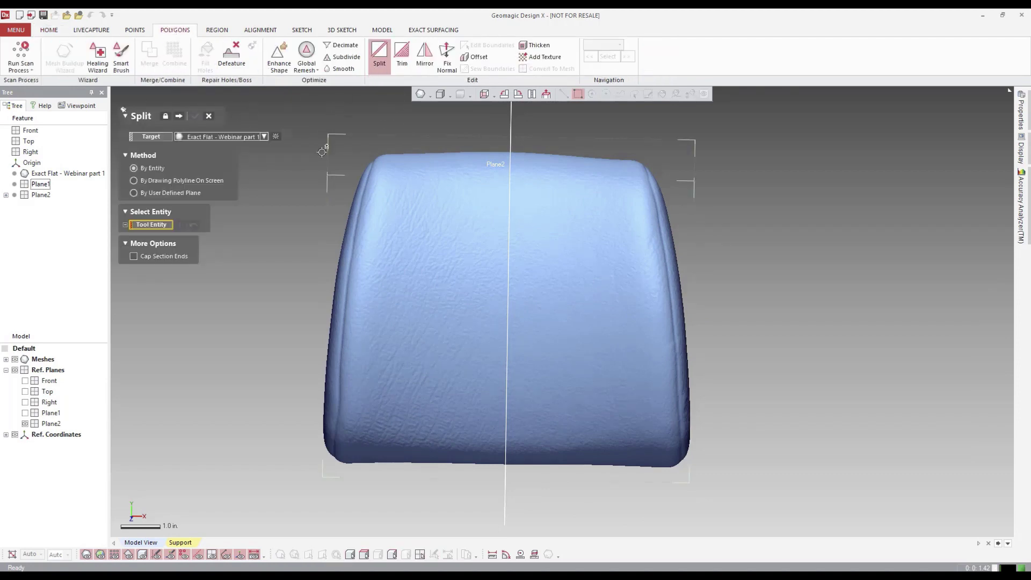
click(509, 132)
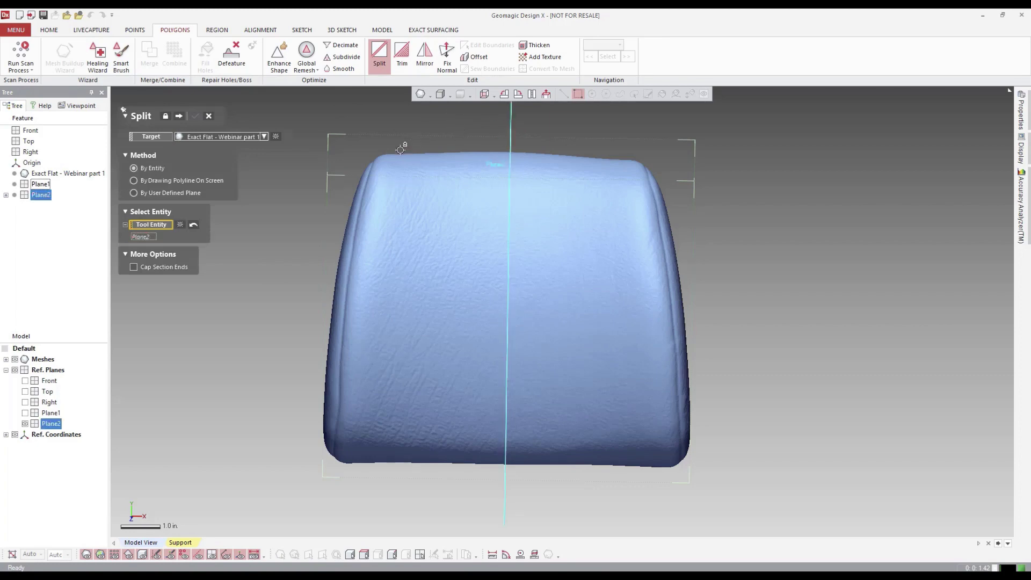
click(180, 116)
click(440, 292)
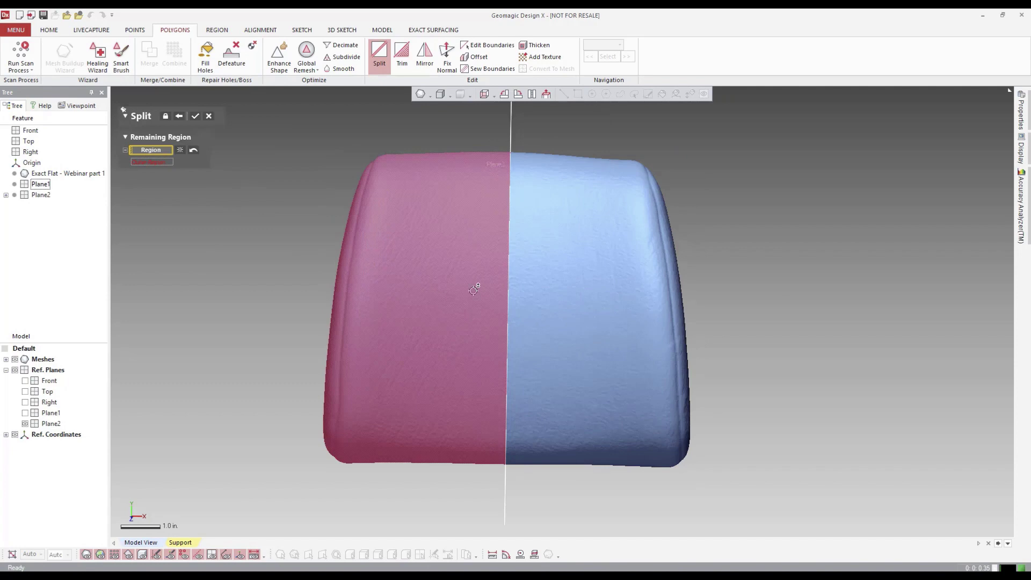
click(585, 296)
click(450, 299)
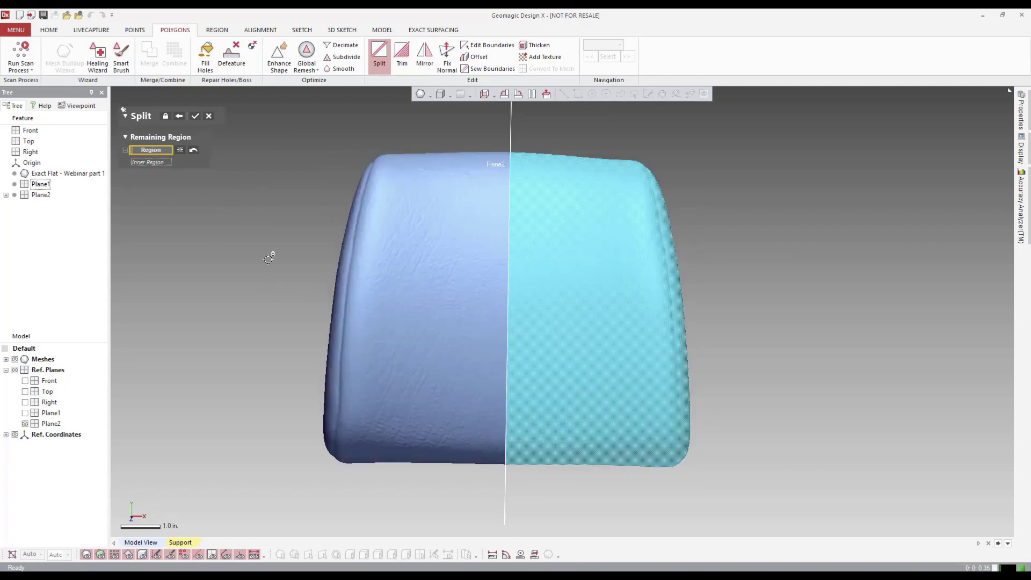
click(196, 116)
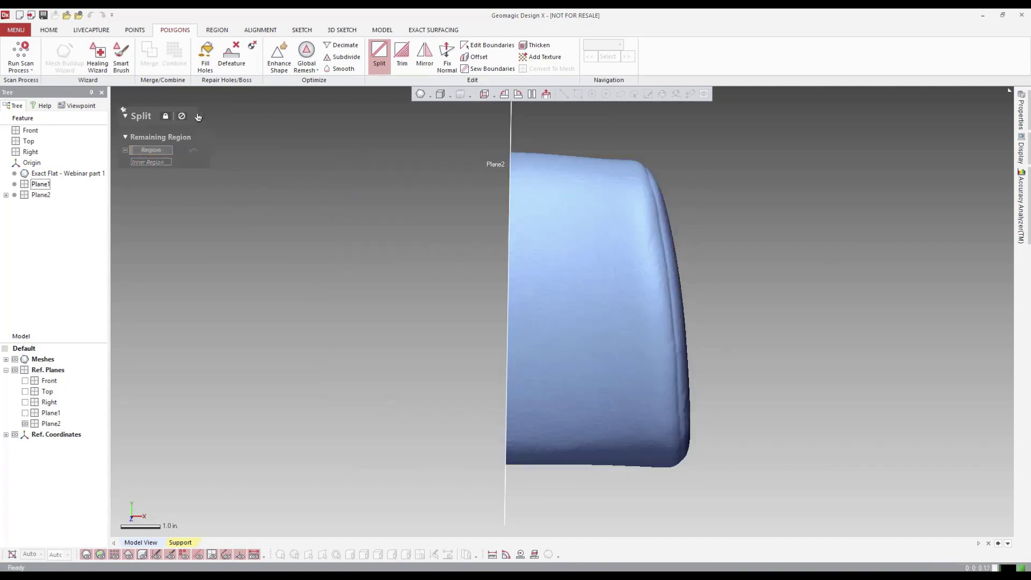
- Mirror the remaining half mesh about Plane2, keeping the original mesh and leaving Trim And Merge off
right_drag(340, 251, 413, 177)
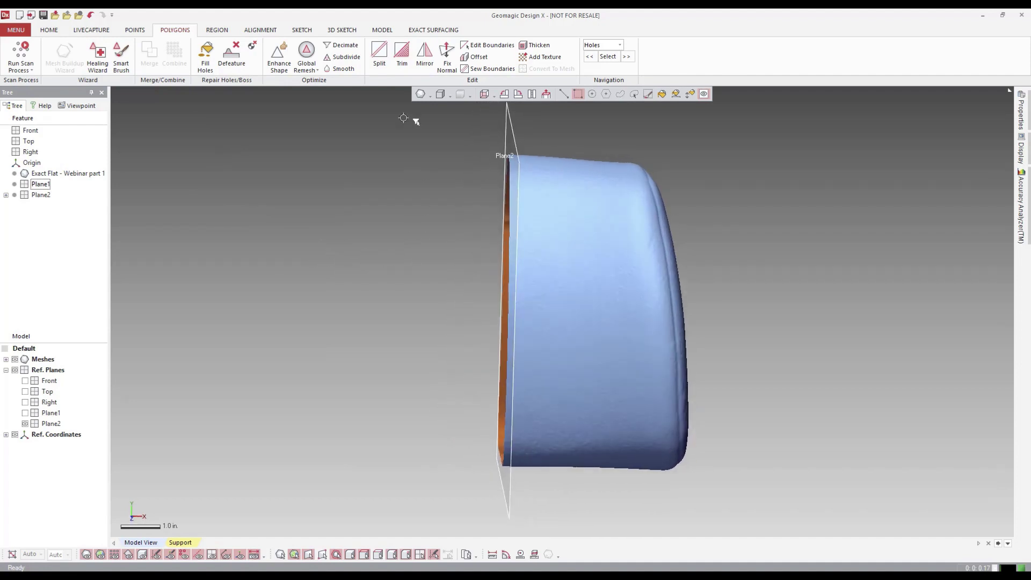
click(425, 56)
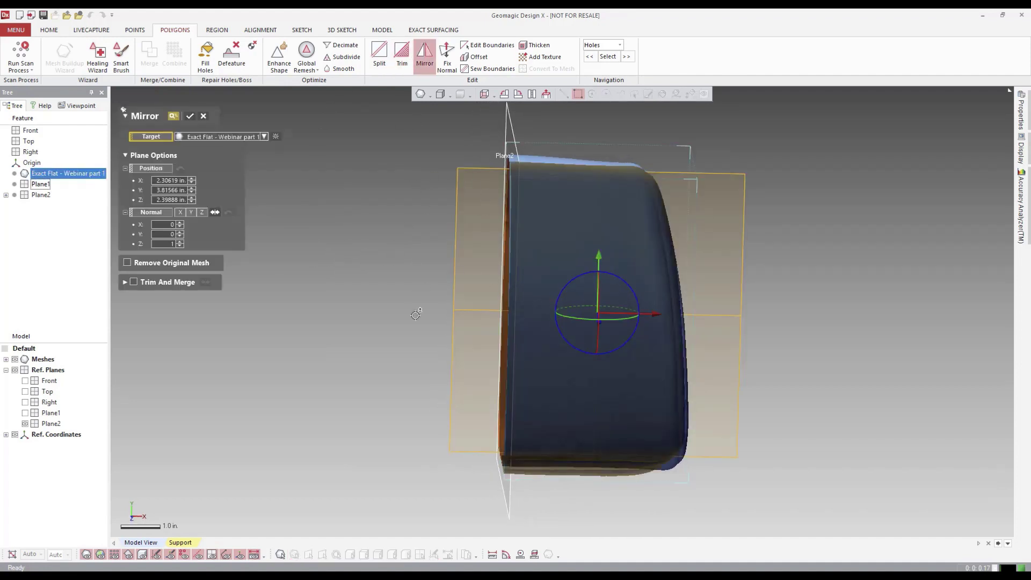
right_drag(415, 315, 376, 301)
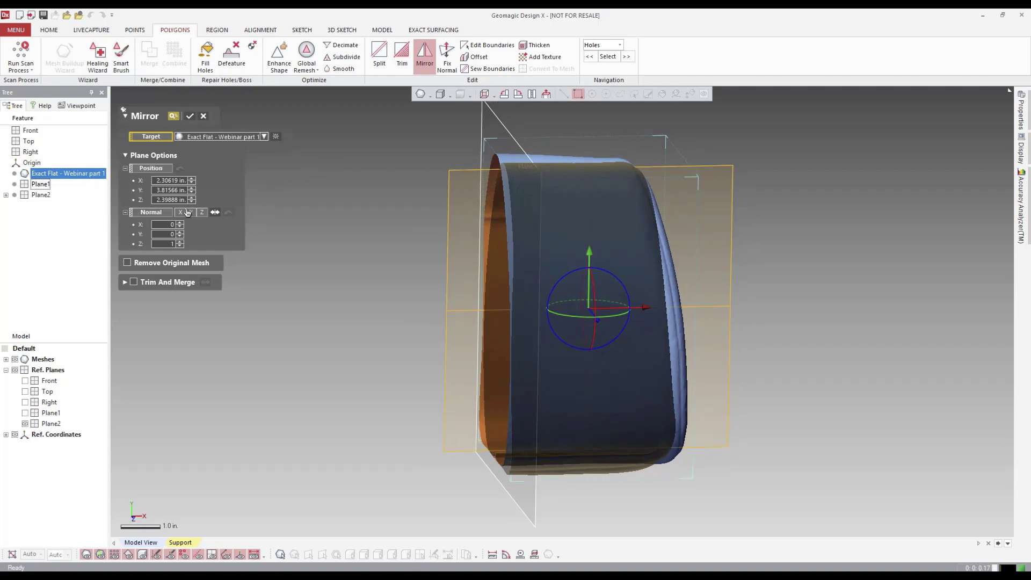
click(170, 171)
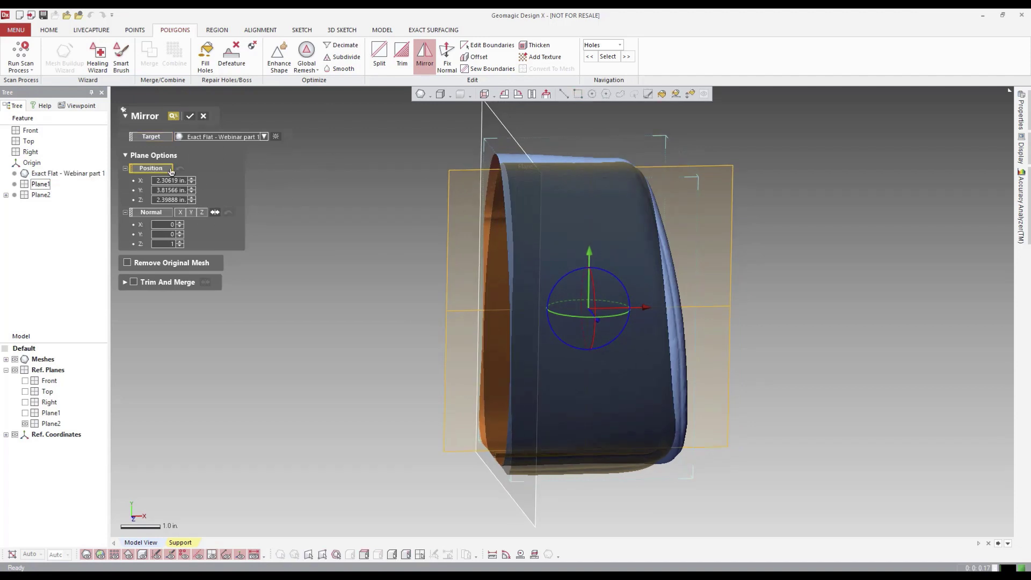
click(490, 145)
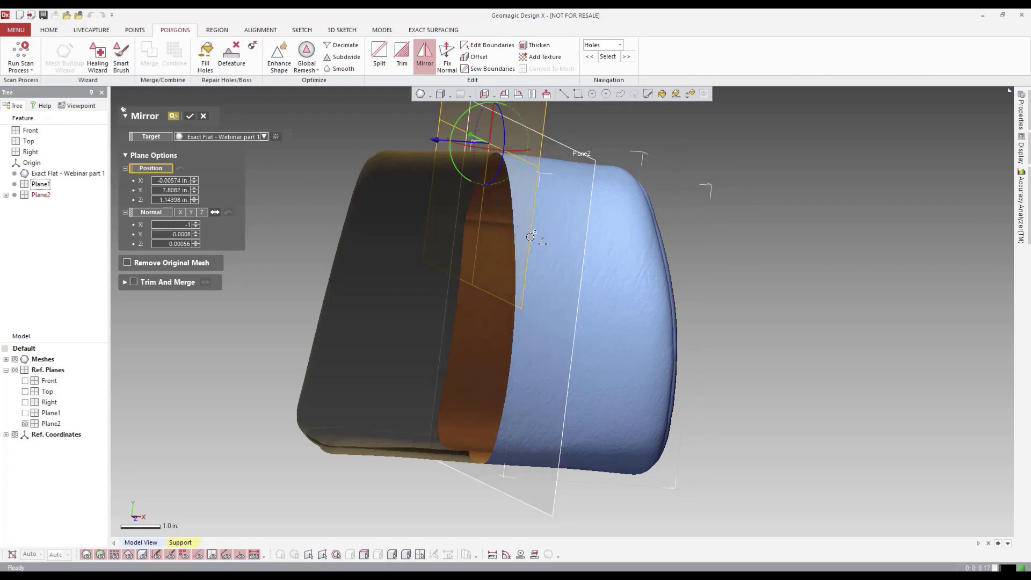
right_drag(530, 236, 386, 272)
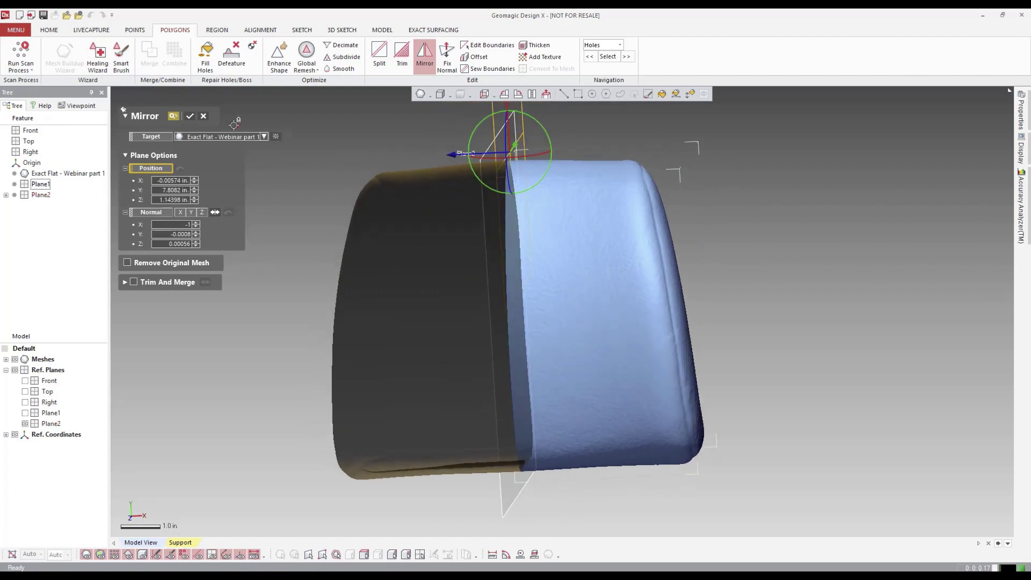
click(191, 117)
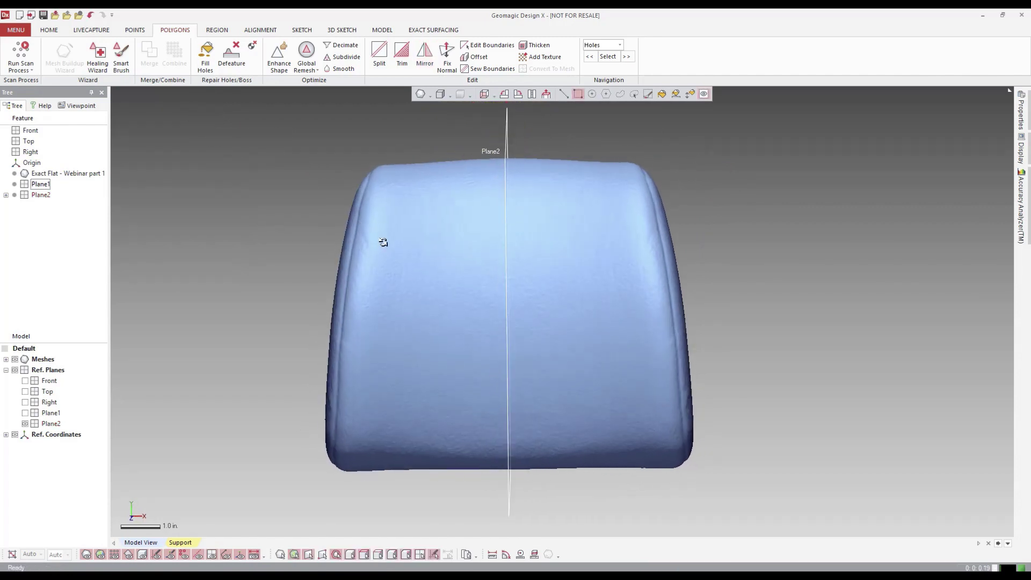
- Hide Plane2 and inspect the mirrored headrest mesh along its centre seam
right_drag(383, 242, 352, 241)
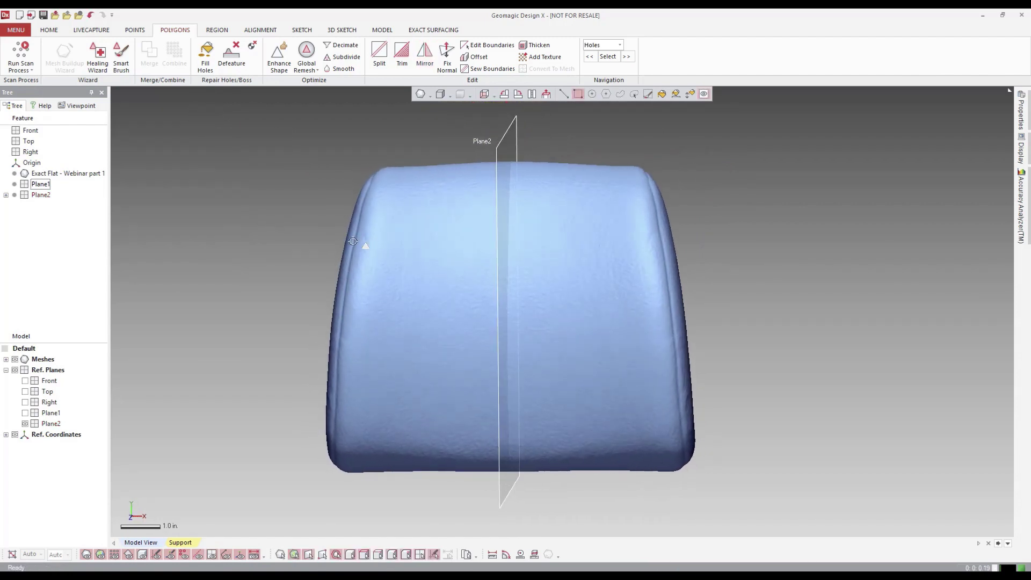
click(26, 424)
right_drag(395, 324, 506, 353)
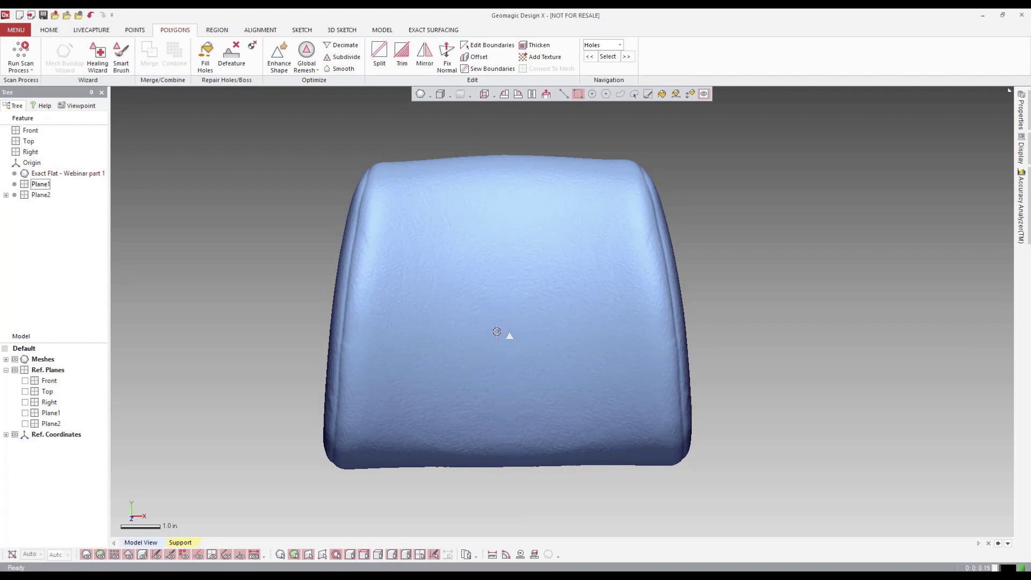
right_drag(541, 313, 494, 304)
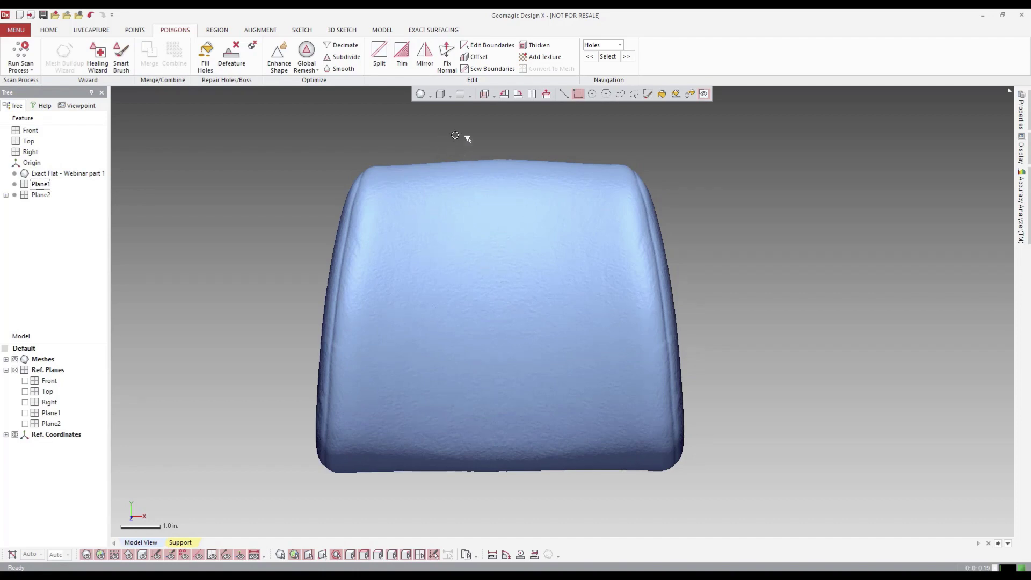
- Sew the mesh boundaries with automatic gap and merge distances, and repair the mesh with the Healing Wizard's default options
click(490, 69)
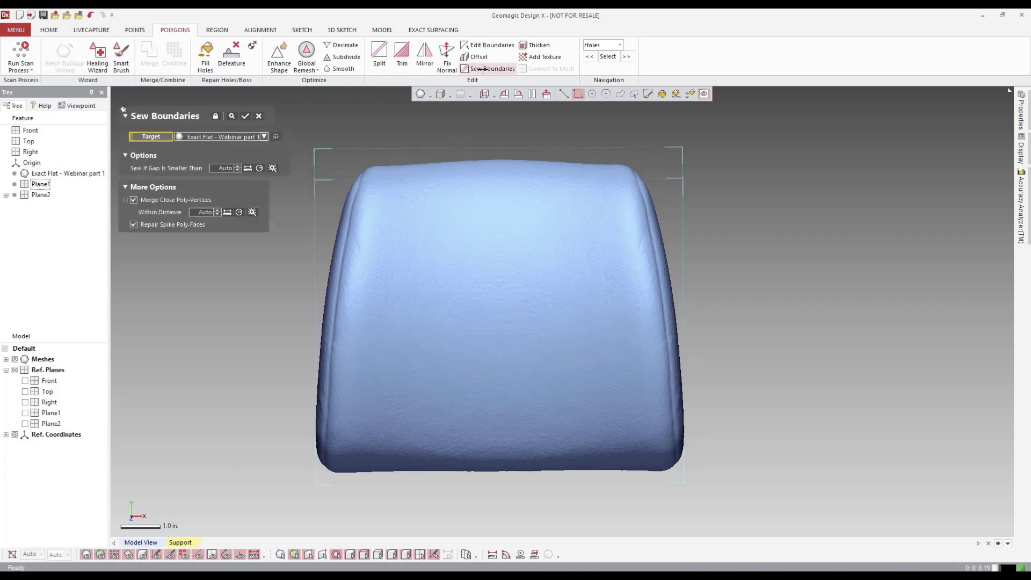
click(246, 118)
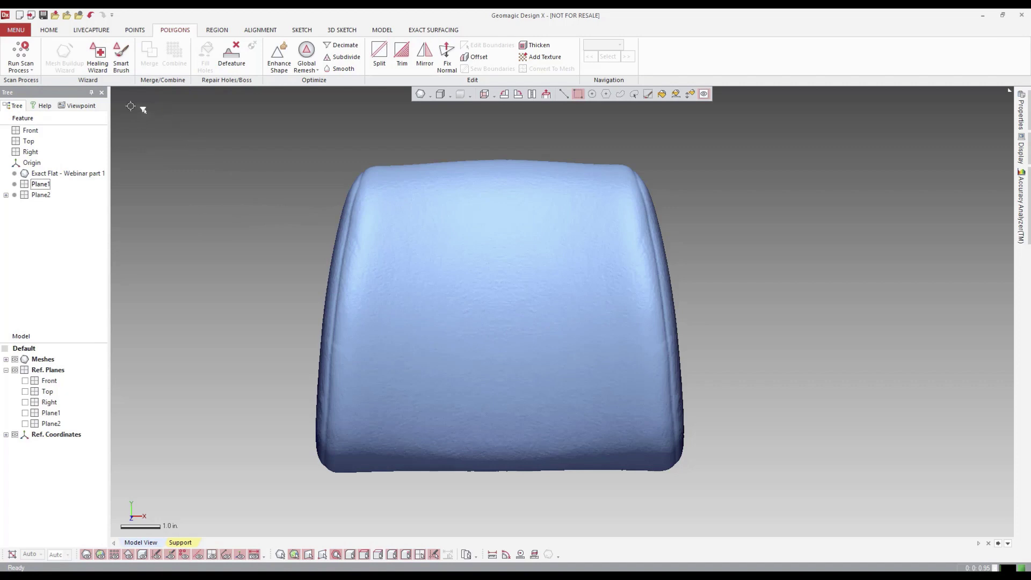
click(98, 59)
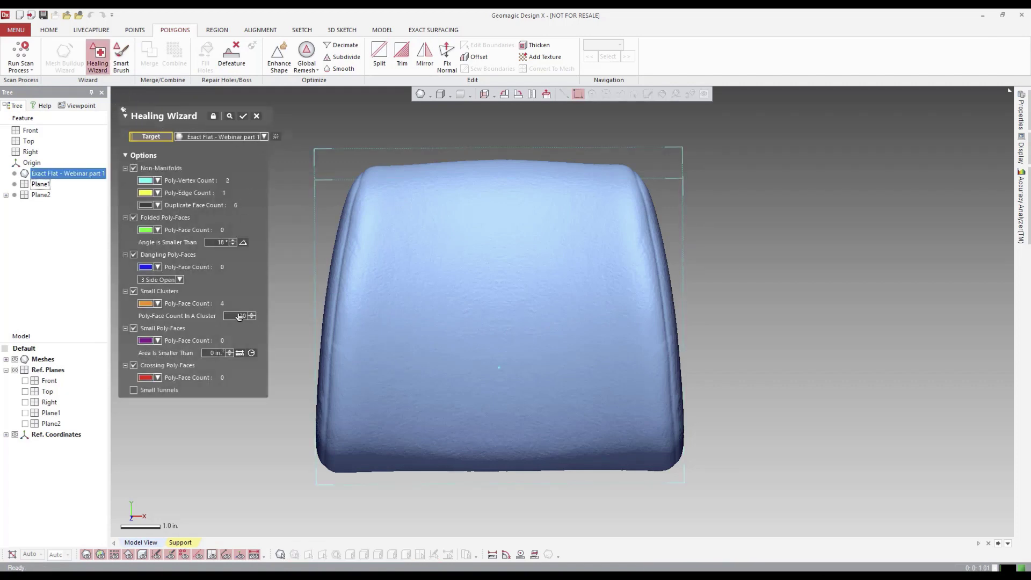
click(242, 117)
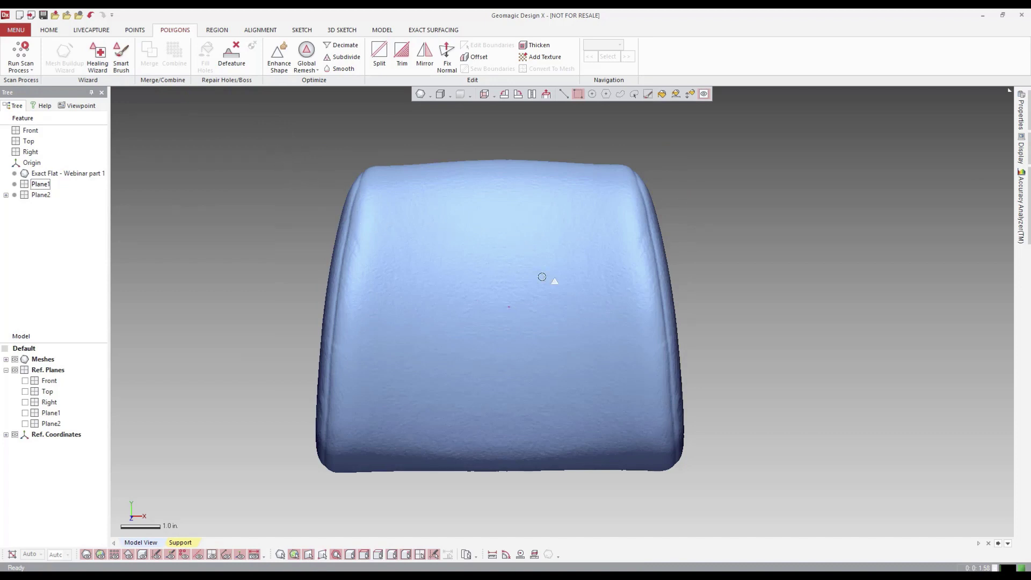
- Start a 3D mesh sketch on the healed headrest mesh
right_drag(507, 349, 485, 340)
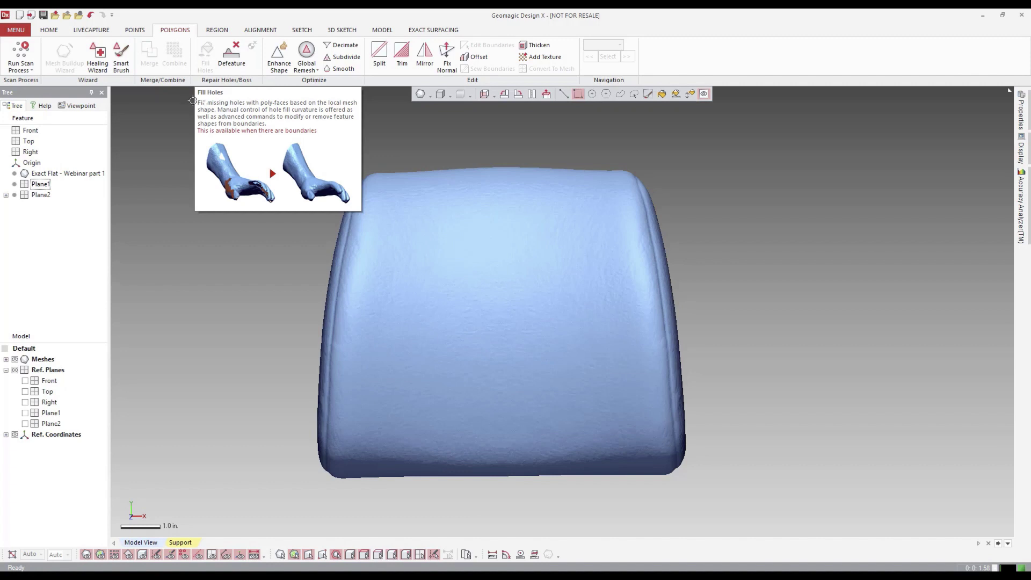
right_drag(465, 299, 493, 290)
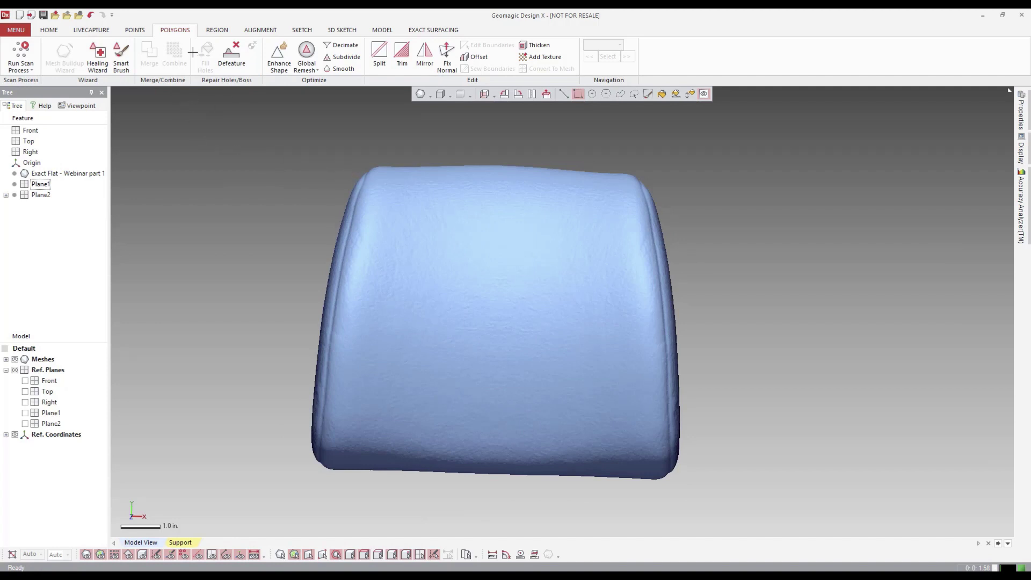
click(334, 28)
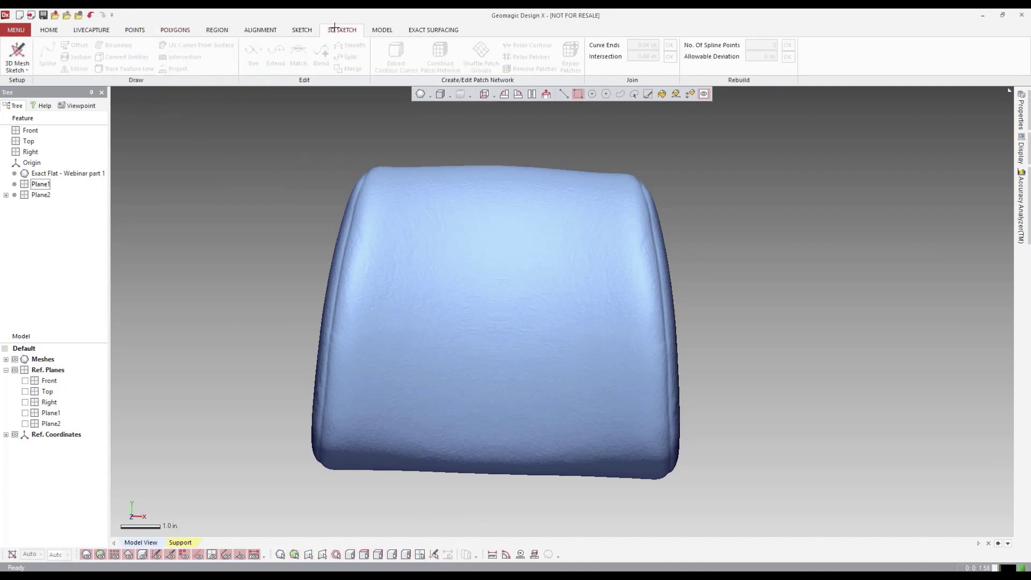
right_drag(293, 156, 280, 177)
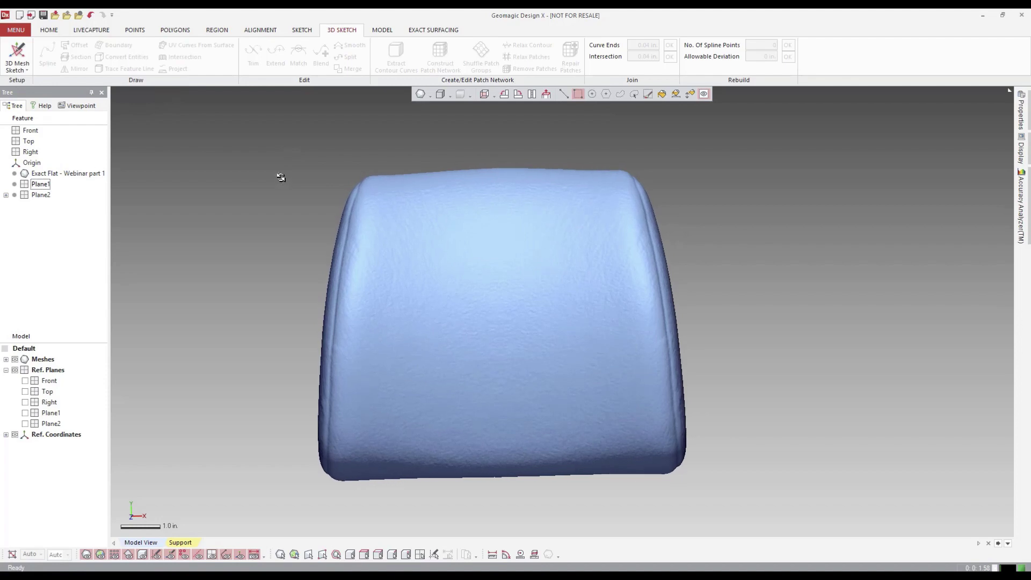
mouse_move(327, 235)
right_down()
mouse_move(315, 226)
mouse_move(328, 230)
right_up()
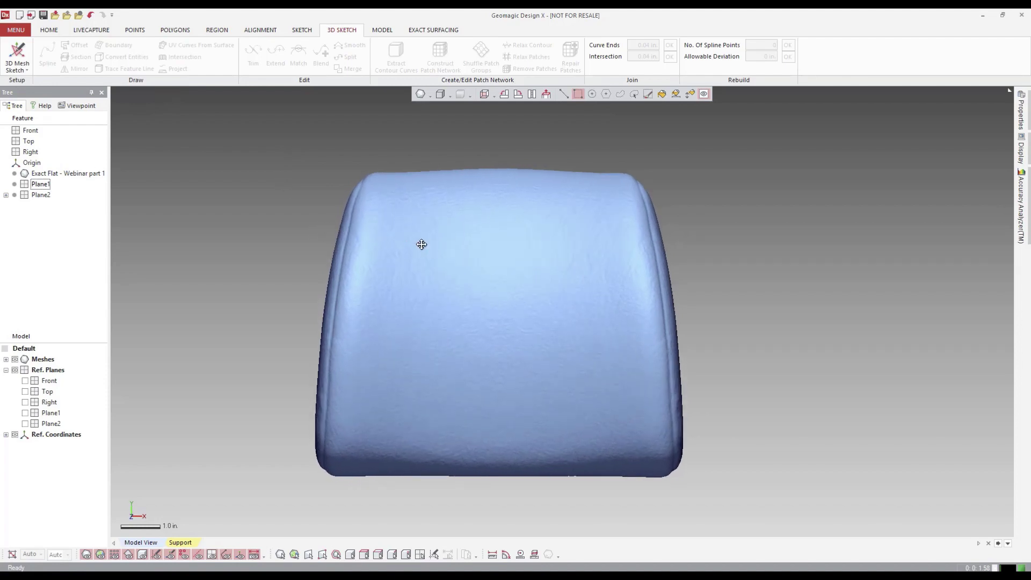
ctrl+right_drag(422, 244, 428, 245)
click(15, 54)
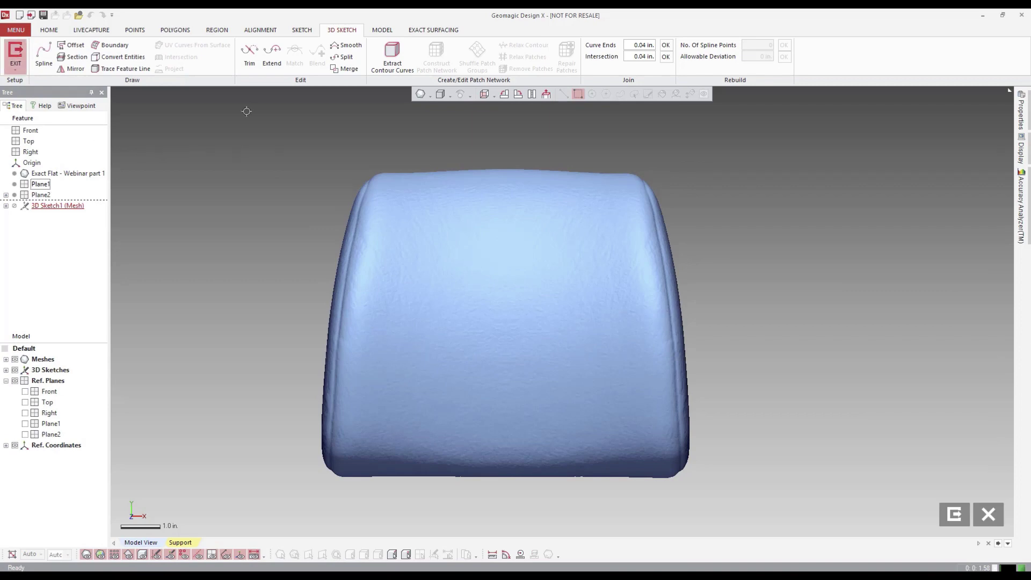
- Extract contour curves automatically from the headrest mesh, without editing the separator regions
click(397, 52)
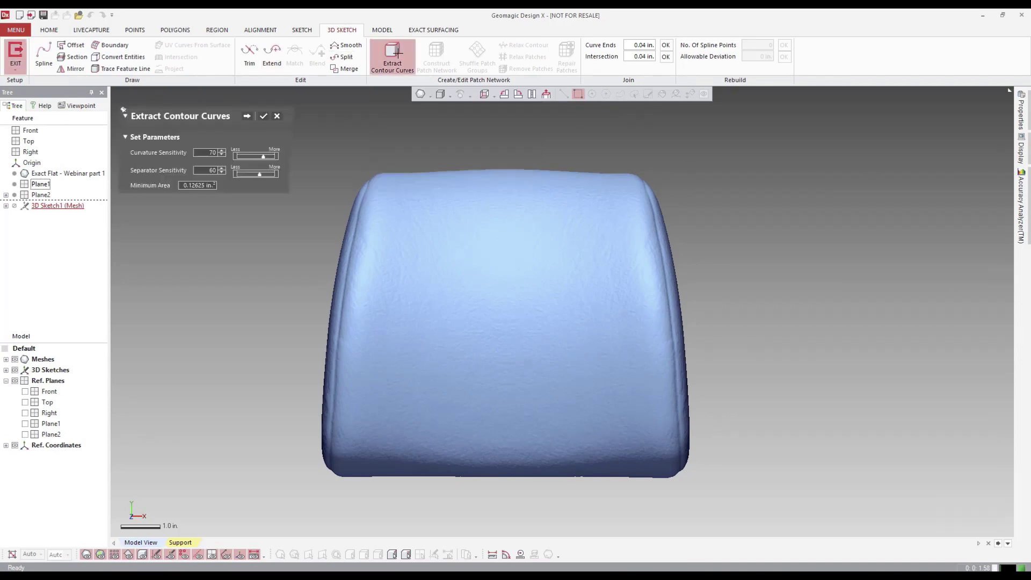
double_click(214, 153)
double_click(209, 171)
click(264, 116)
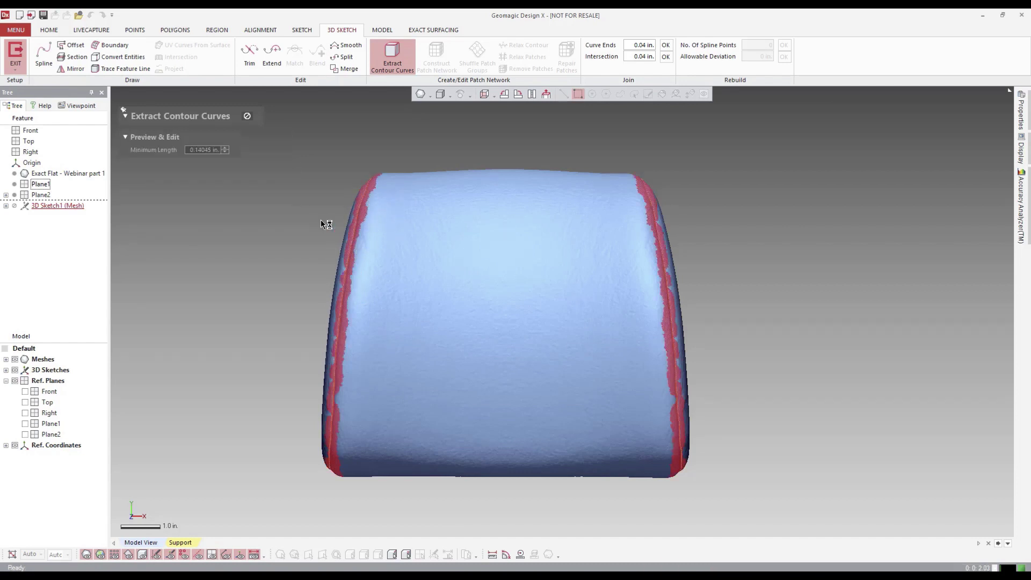
right_drag(460, 189, 424, 260)
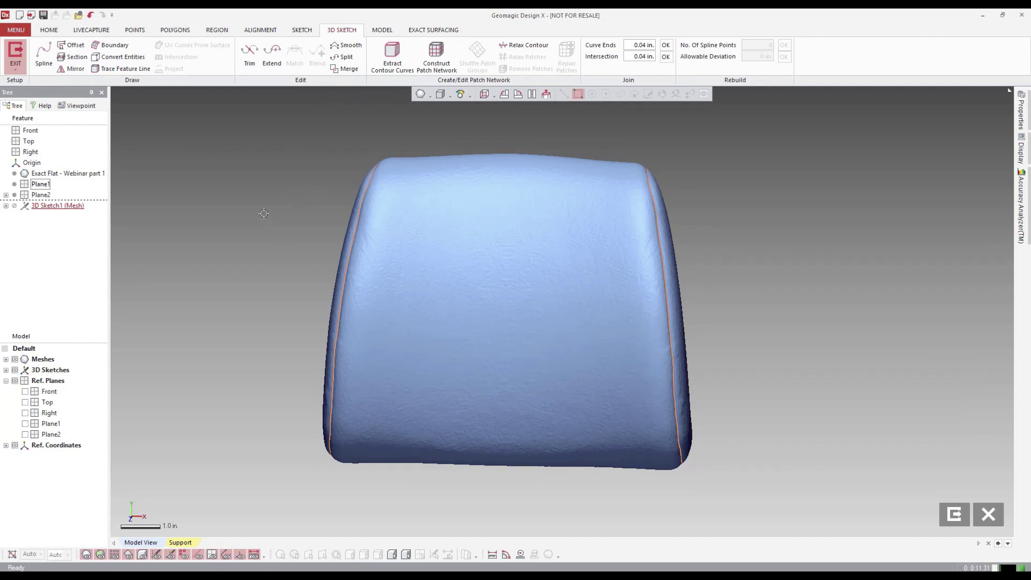
- Rerun Extract Contour Curves on the headrest mesh and advance to the Preview & Edit stage
click(396, 58)
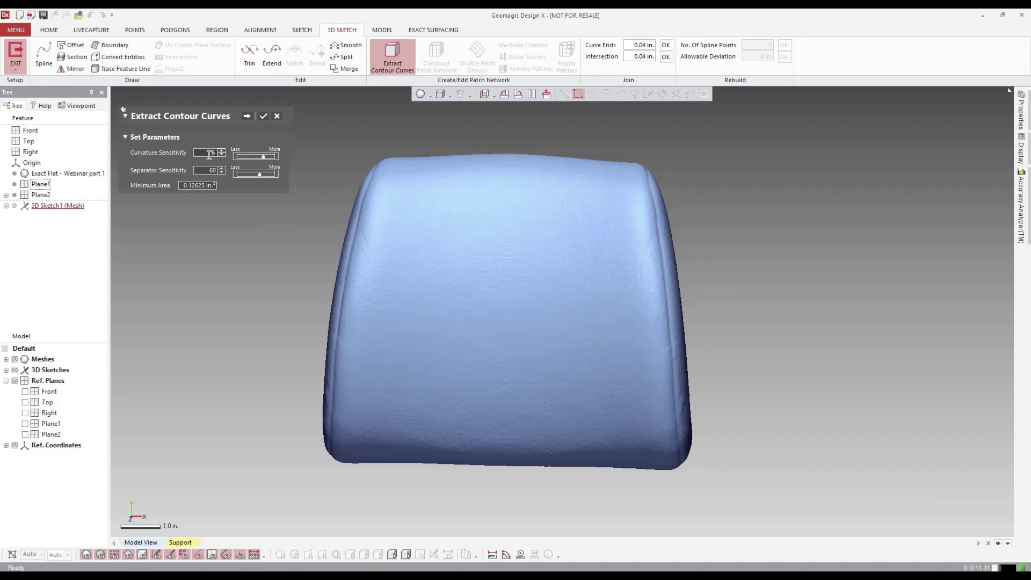
double_click(206, 171)
key(Return)
click(247, 117)
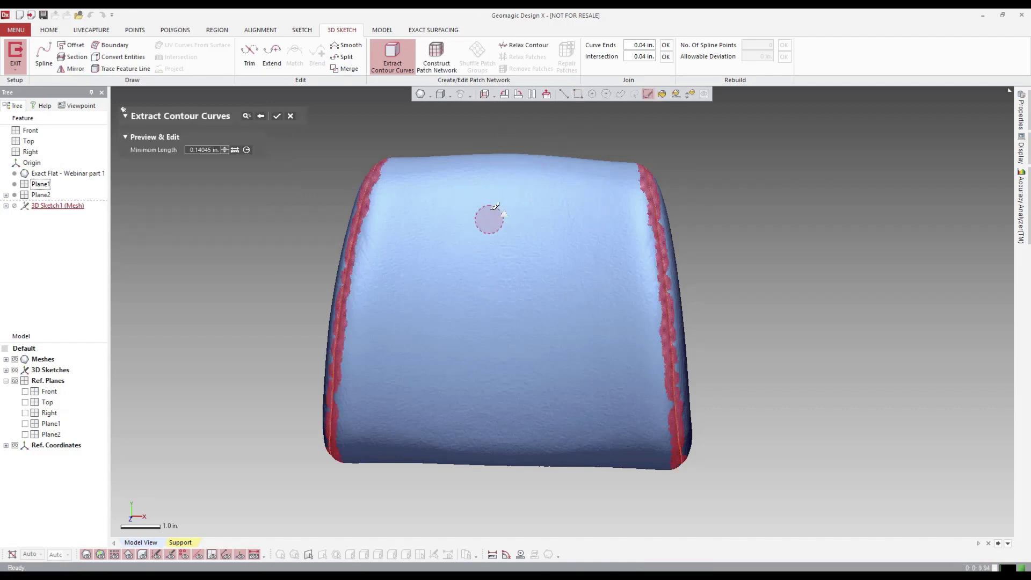
- Paint a separator band across the top of the headrest, joining the two side seam separators
right_drag(494, 205, 536, 220)
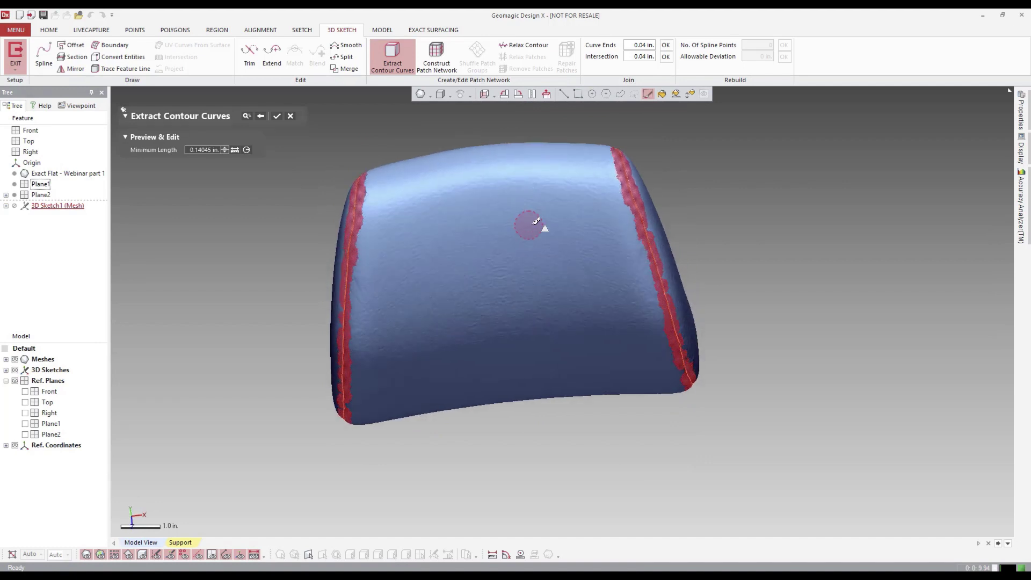
mouse_move(580, 272)
right_down()
mouse_move(555, 237)
mouse_move(617, 276)
mouse_move(562, 250)
mouse_move(547, 281)
right_up()
mouse_move(405, 264)
mouse_down()
mouse_move(526, 239)
mouse_move(639, 261)
mouse_up()
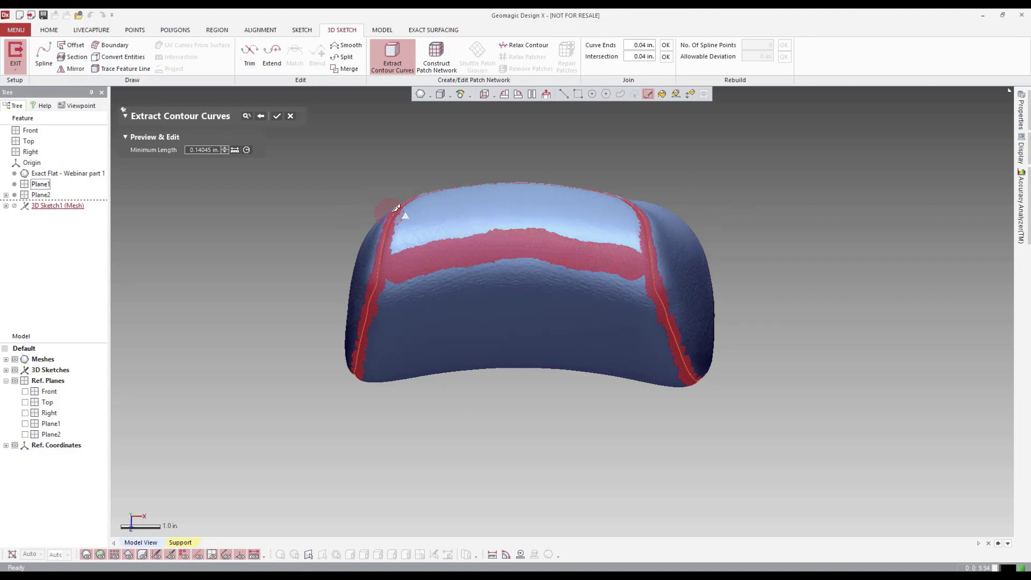
- Paint a vertical separator band along each side of the headrest's back, from upper seam to bottom seam, and extract the contour curves
mouse_move(541, 329)
right_down()
mouse_move(530, 287)
mouse_move(660, 306)
mouse_move(536, 301)
mouse_move(476, 361)
mouse_move(655, 359)
mouse_move(575, 317)
mouse_move(582, 274)
mouse_move(629, 321)
mouse_move(607, 314)
right_up()
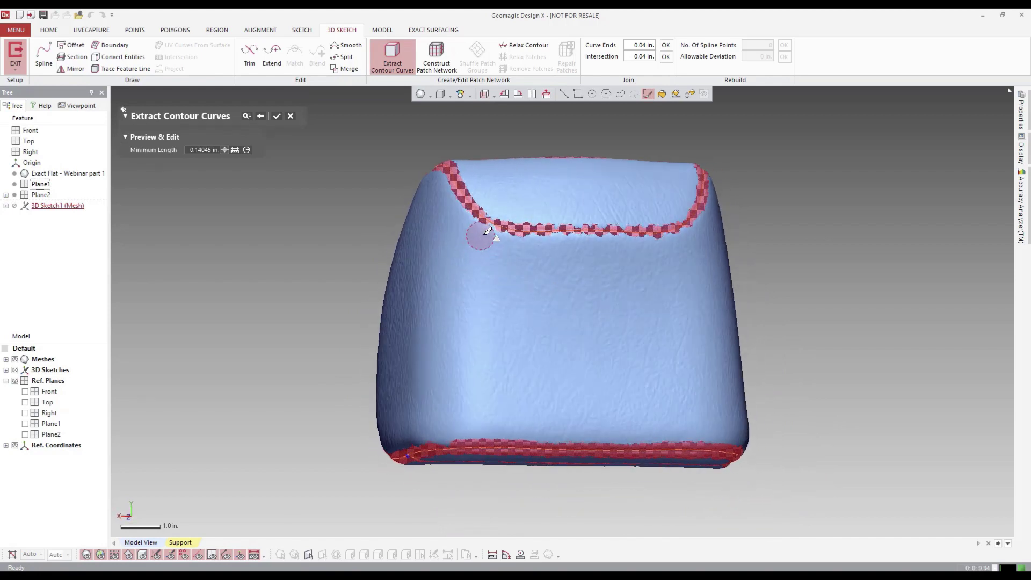
mouse_move(475, 221)
right_down()
mouse_move(616, 186)
mouse_move(510, 306)
mouse_move(483, 225)
right_up()
drag(489, 212, 476, 374)
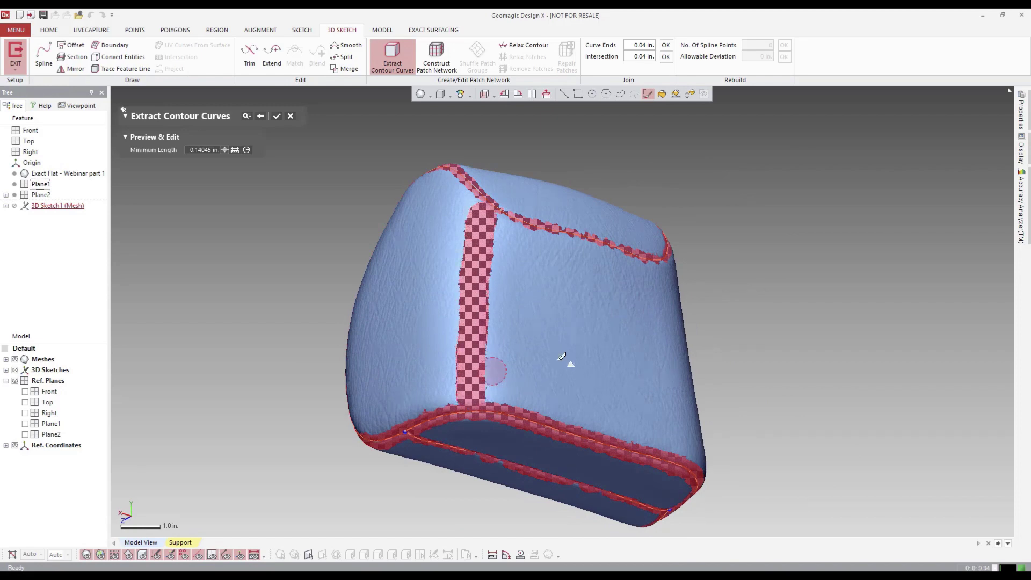
mouse_move(568, 361)
right_down()
mouse_move(640, 313)
mouse_move(647, 376)
mouse_move(679, 257)
right_up()
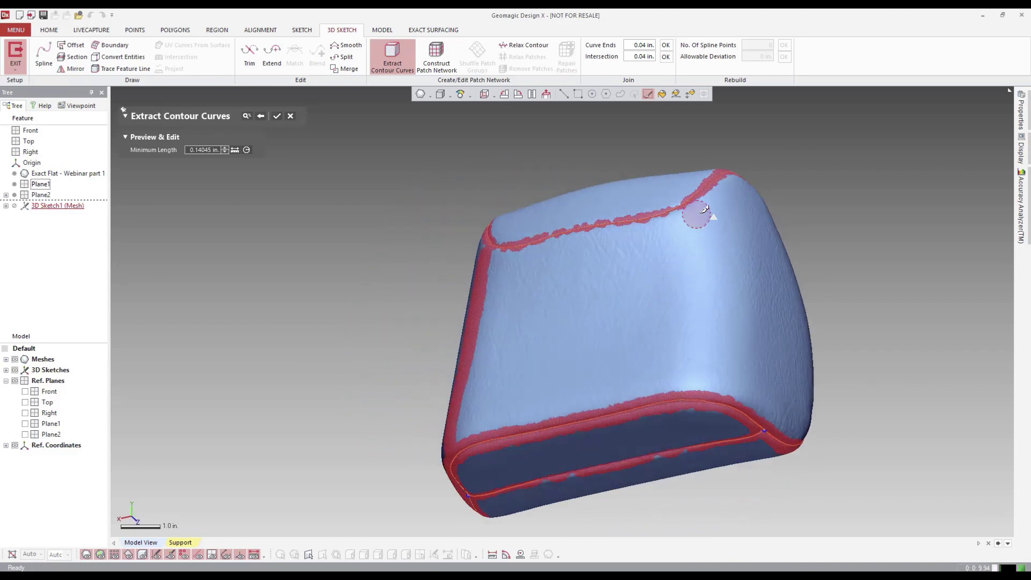
drag(701, 210, 706, 379)
mouse_move(634, 262)
right_down()
mouse_move(667, 354)
mouse_move(759, 341)
mouse_move(570, 349)
mouse_move(476, 251)
right_up()
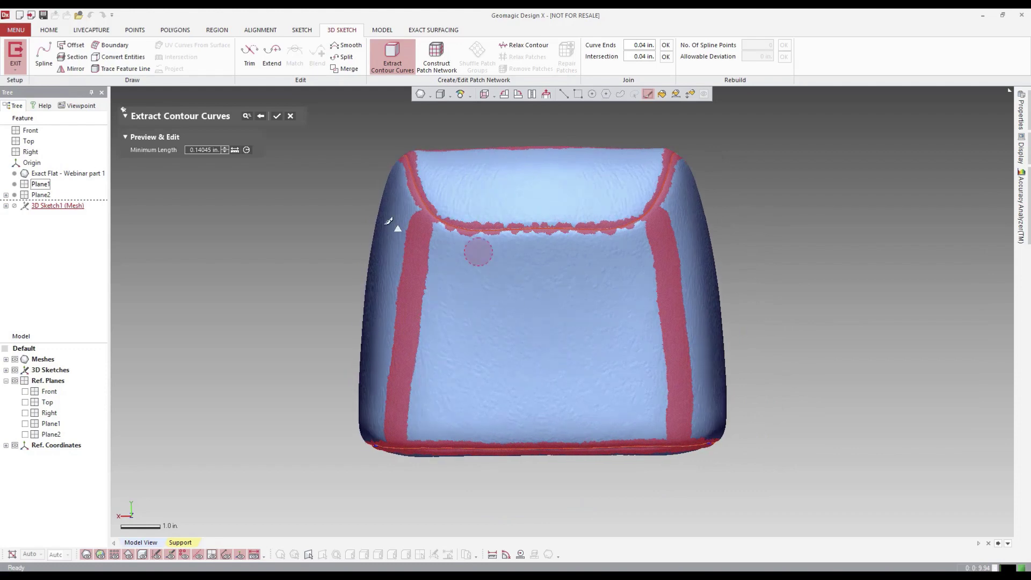
click(277, 117)
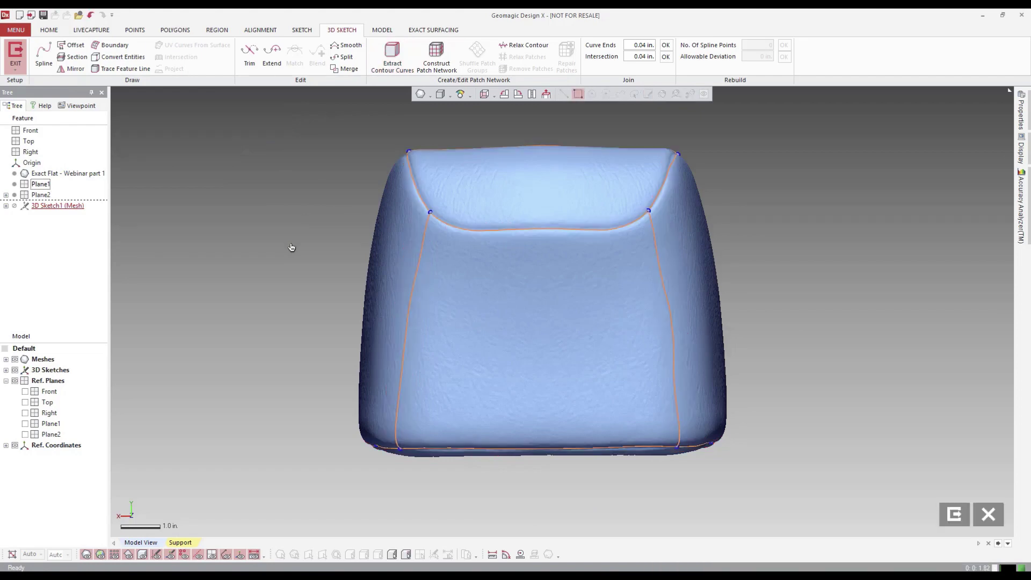
- Add a vertical section curve around the middle of the headrest, using Plane2 as the base plane
right_drag(322, 254, 463, 317)
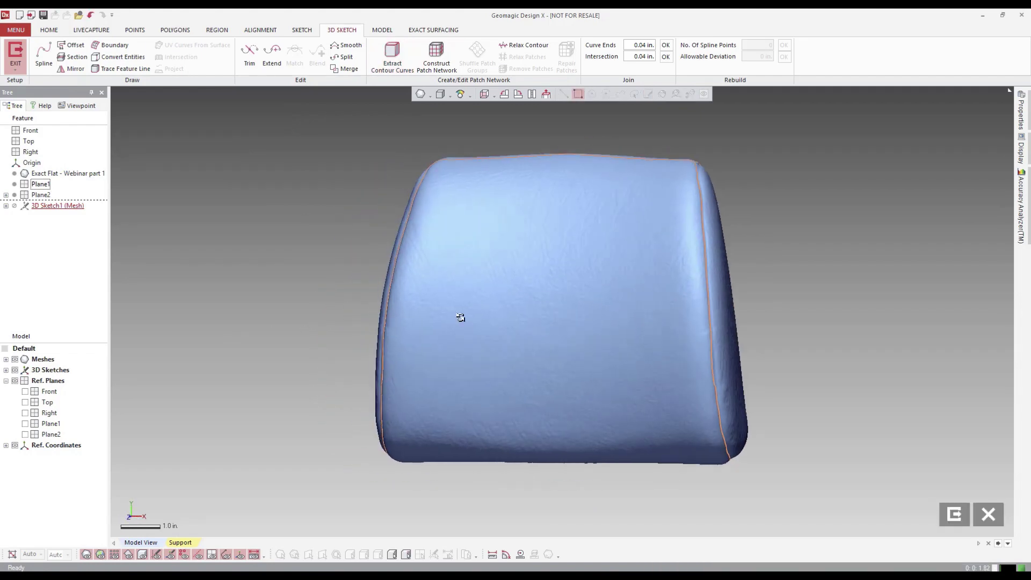
middle_drag(463, 318, 351, 307)
right_drag(351, 307, 445, 279)
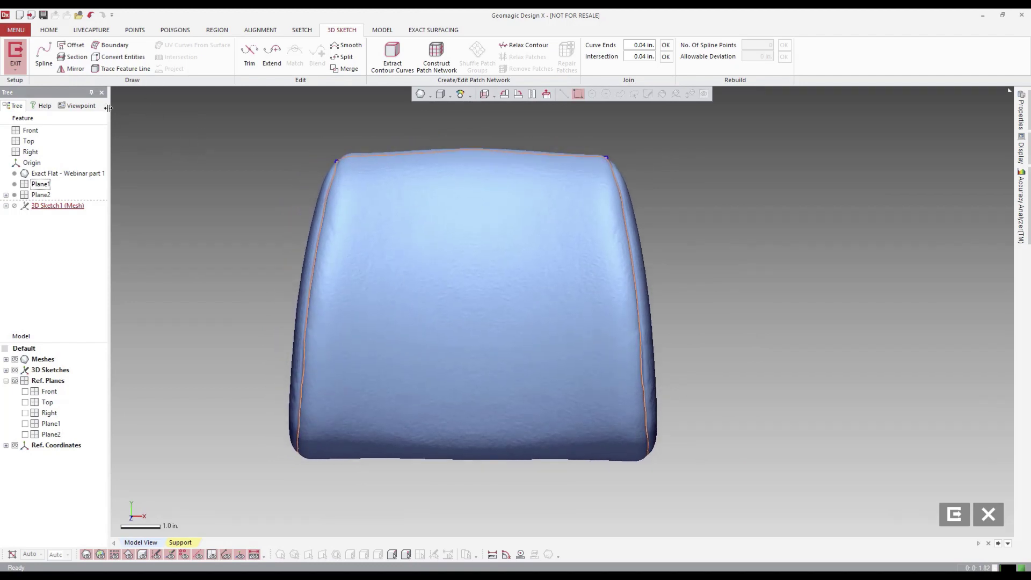
click(76, 57)
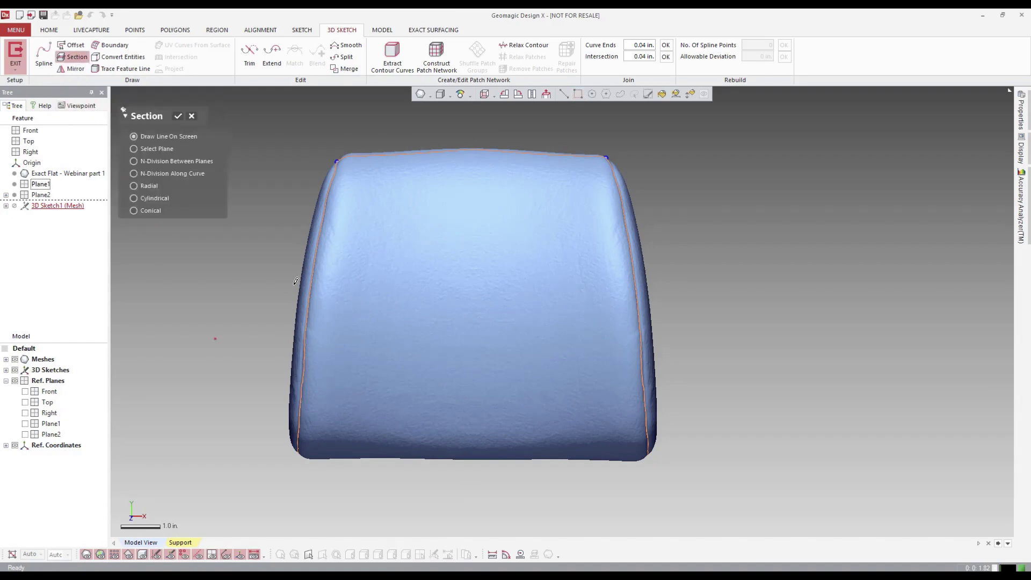
click(51, 434)
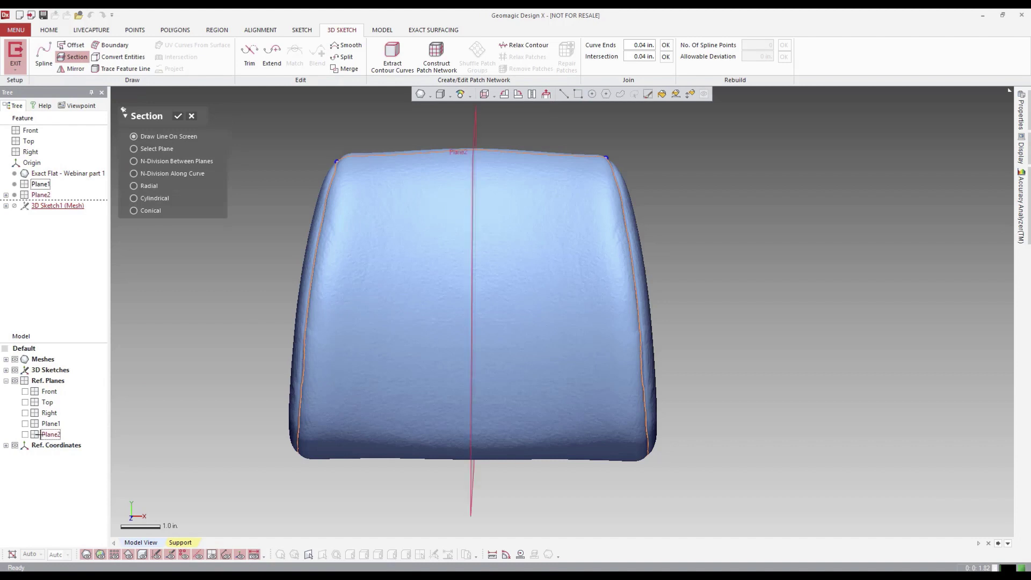
click(150, 149)
click(45, 434)
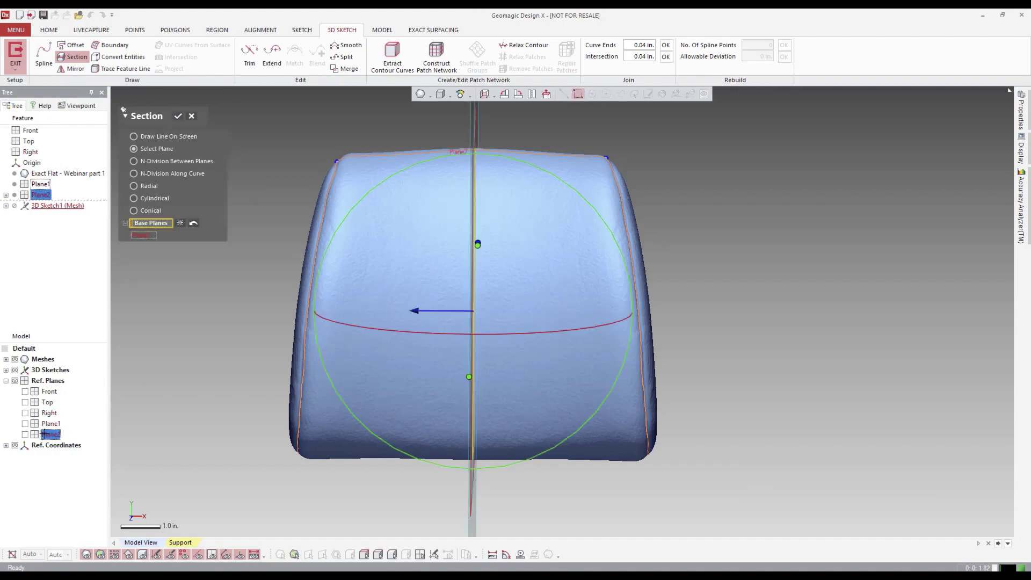
click(179, 117)
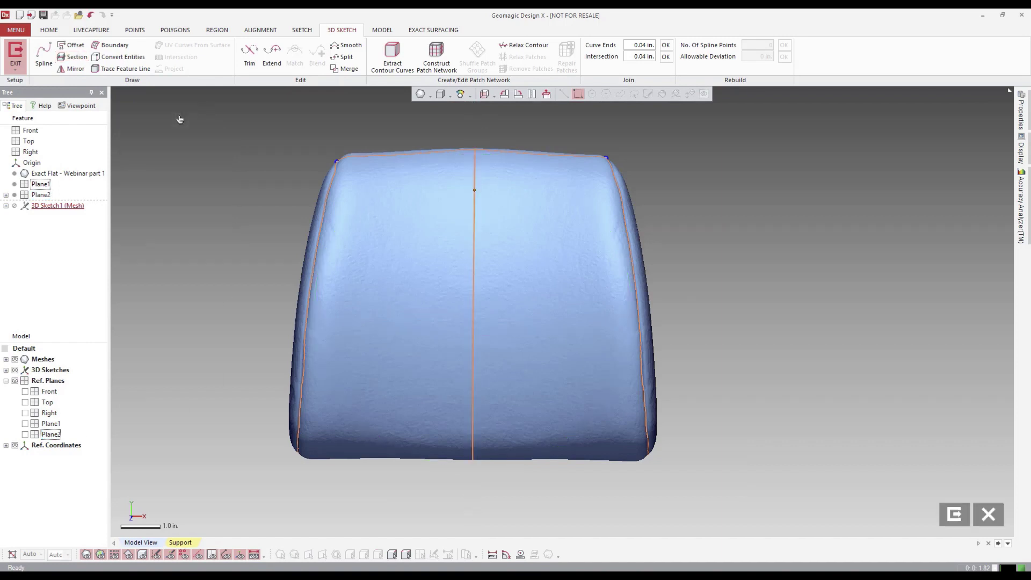
- Add a horizontal section curve around the headrest at about mid-height by drawing a line on screen
click(76, 57)
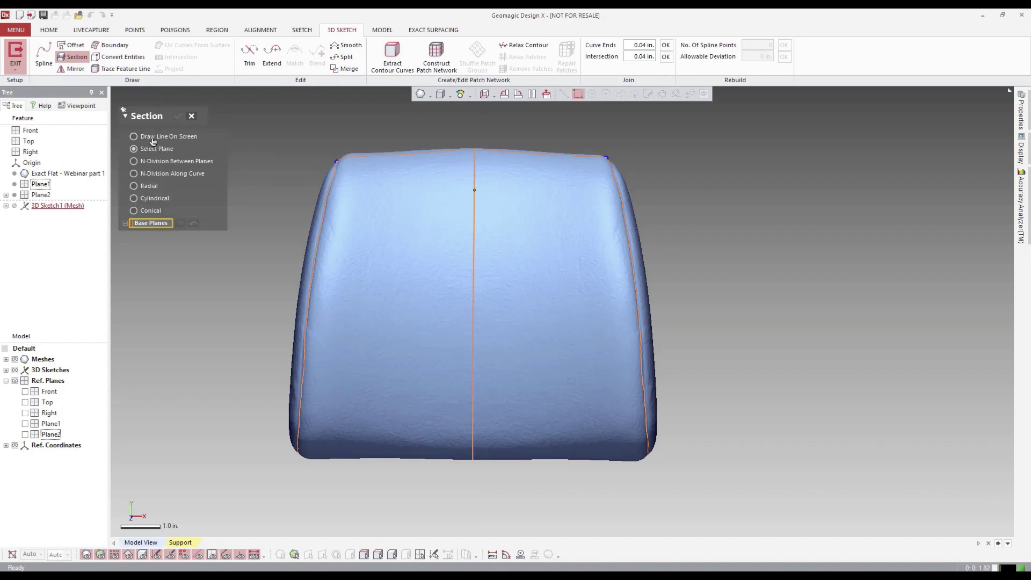
click(152, 138)
right_drag(568, 317, 585, 299)
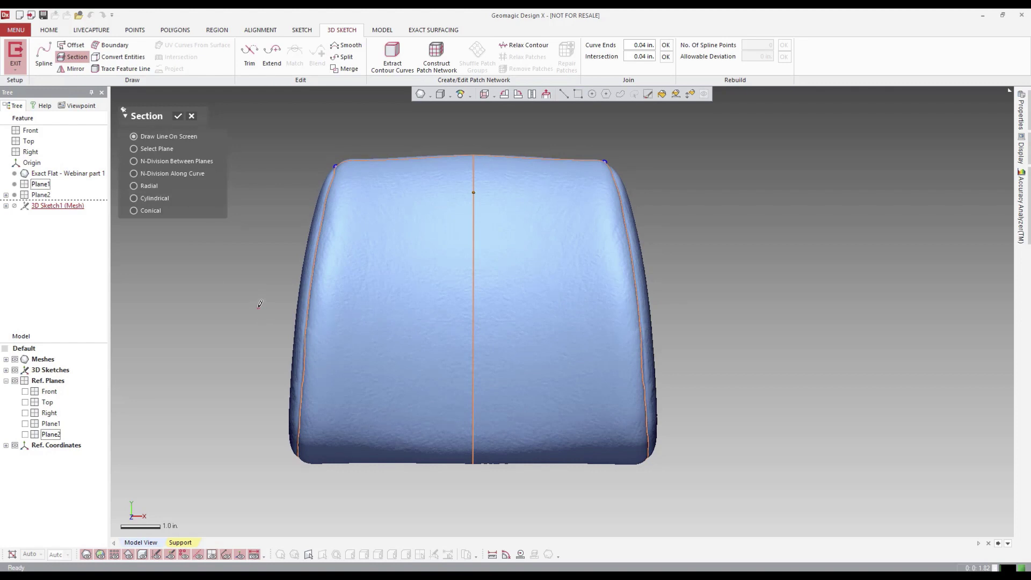
drag(258, 307, 526, 312)
drag(691, 311, 747, 304)
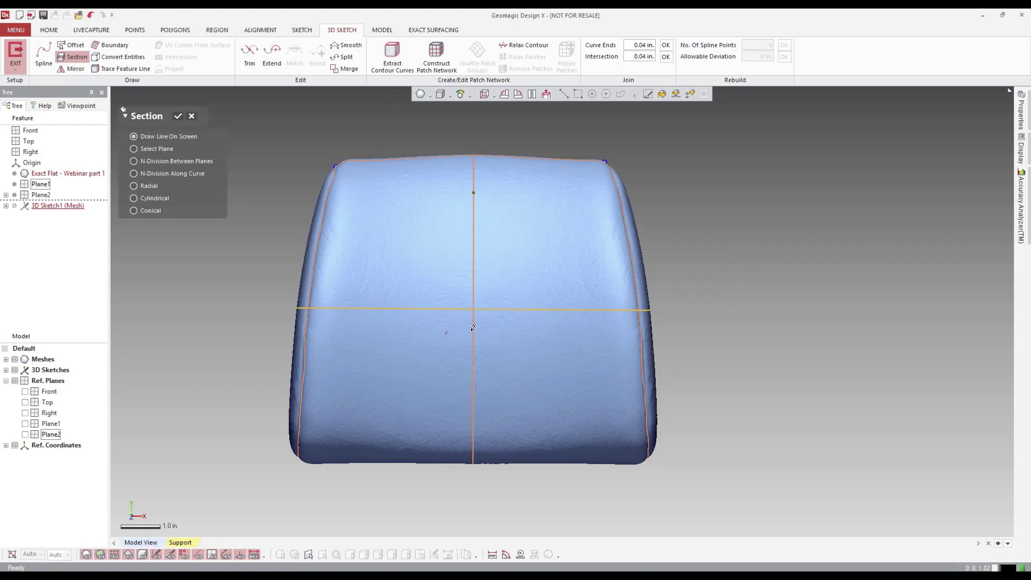
click(178, 117)
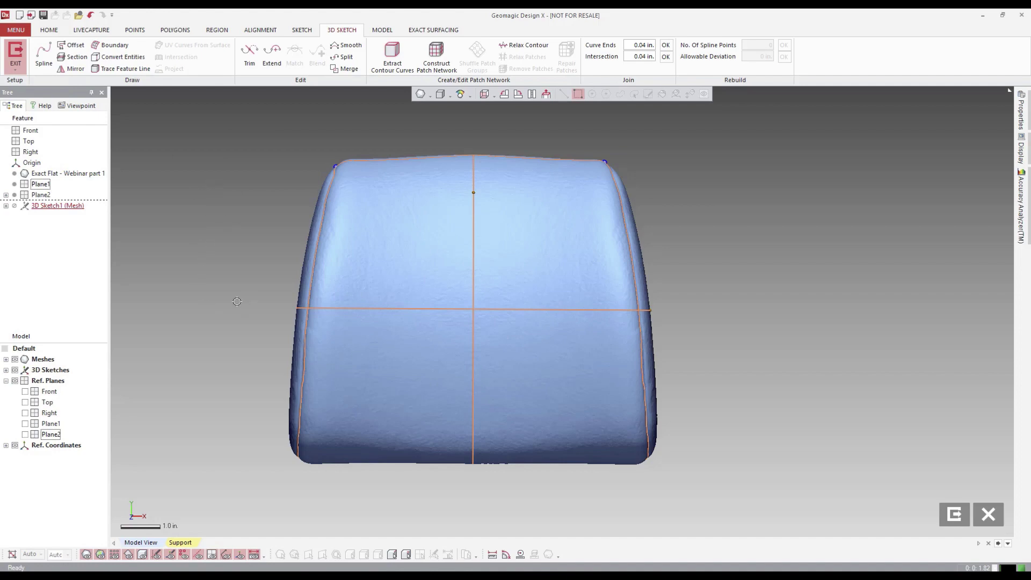
- Split all the sketch curves at their intersection points with a 0.02 in. intersection tolerance
right_drag(237, 301, 528, 328)
ctrl+right_drag(415, 235, 428, 240)
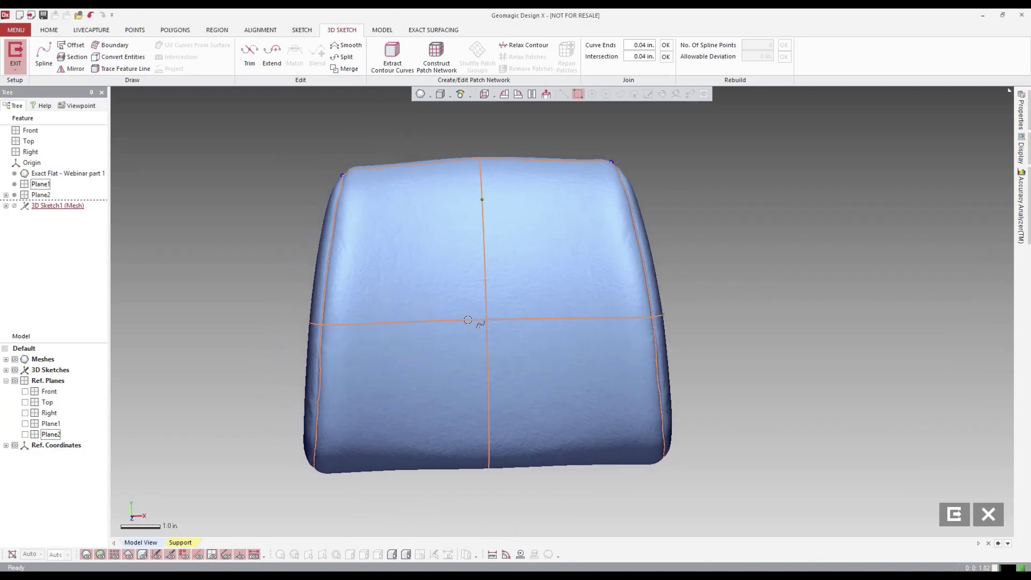
right_drag(534, 357, 399, 181)
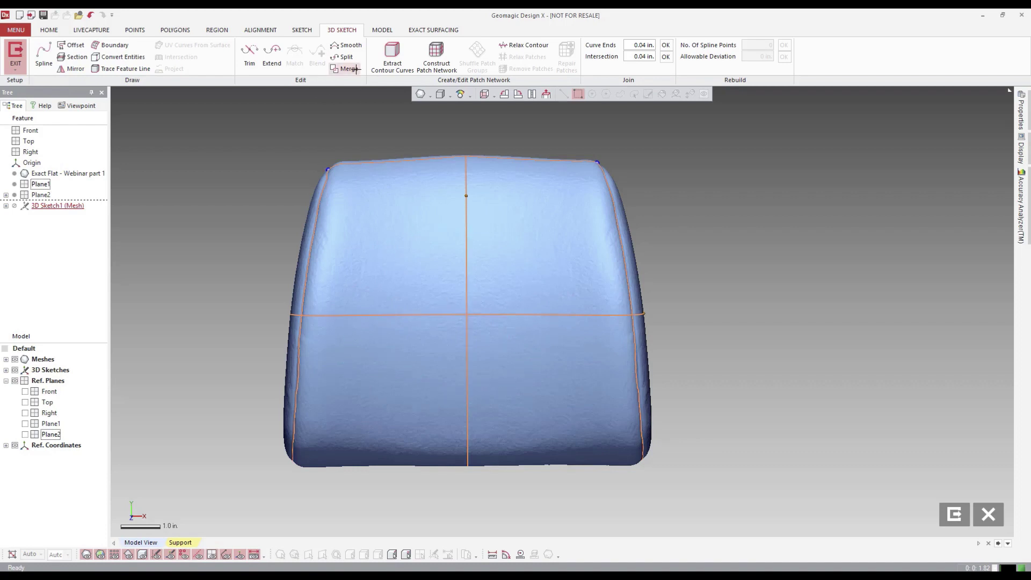
click(344, 57)
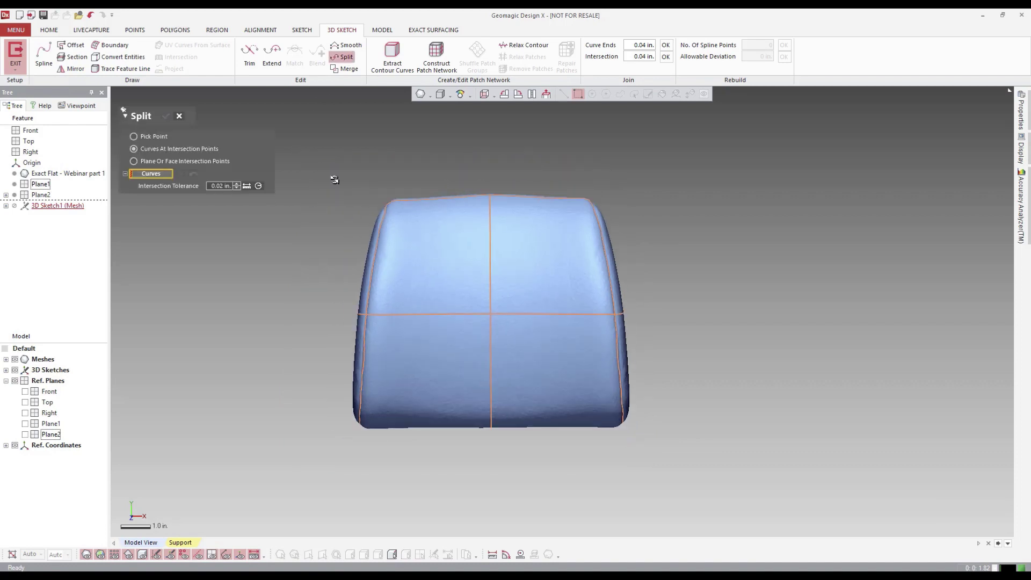
mouse_move(392, 228)
mouse_down()
mouse_move(709, 513)
mouse_move(695, 501)
mouse_up()
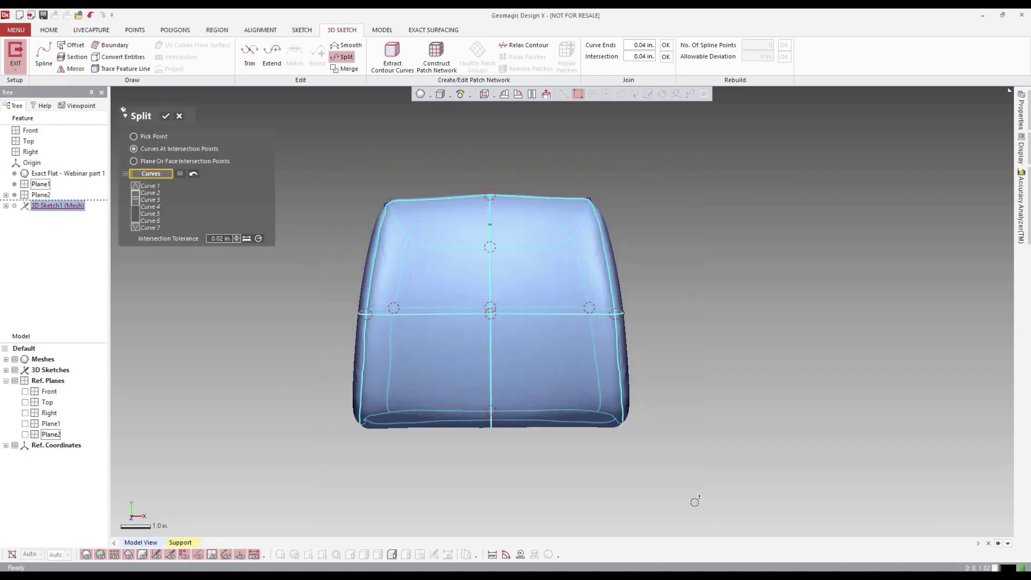
right_drag(708, 270, 429, 285)
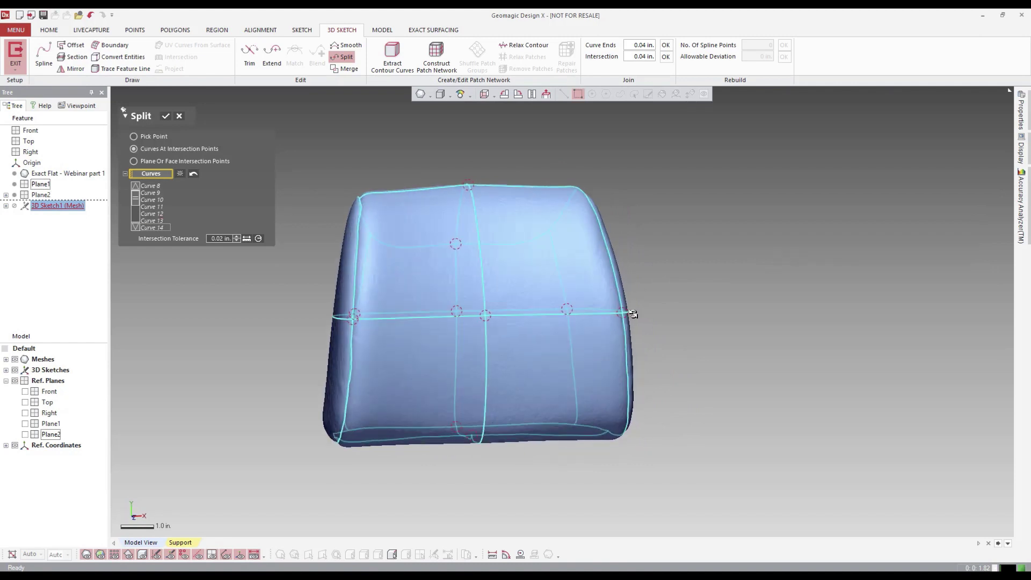
click(166, 117)
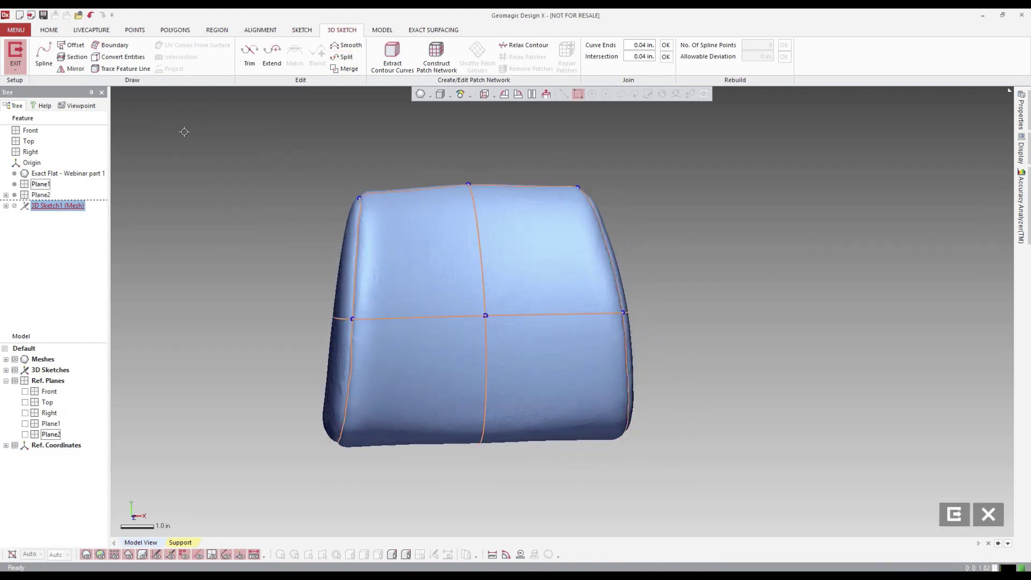
right_drag(244, 281, 415, 286)
mouse_move(296, 152)
mouse_down()
mouse_move(483, 356)
mouse_move(723, 515)
mouse_move(691, 506)
mouse_up()
click(277, 231)
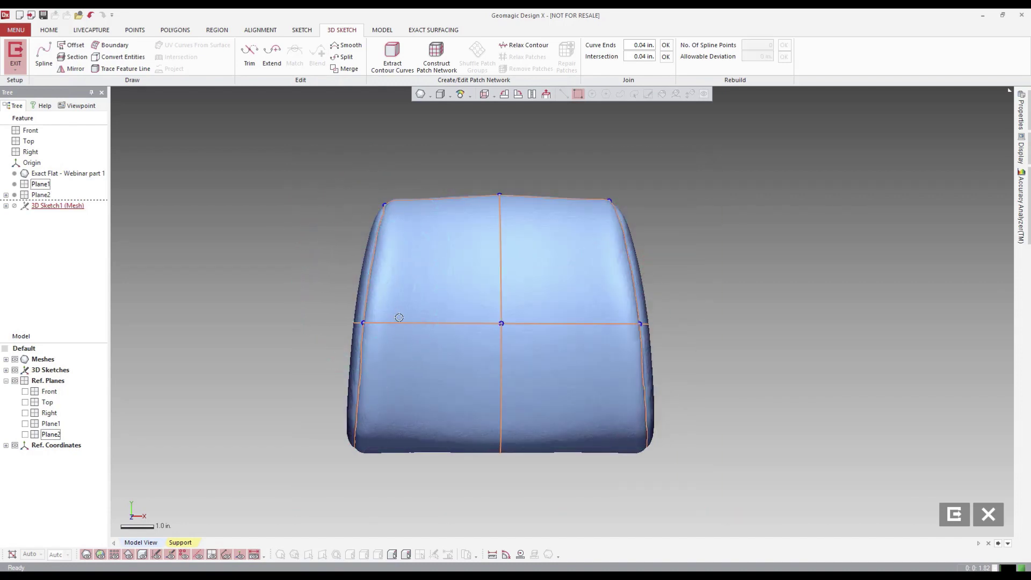
- Rebuild all of the headrest's sketch curves with 25 spline points
drag(271, 156, 735, 514)
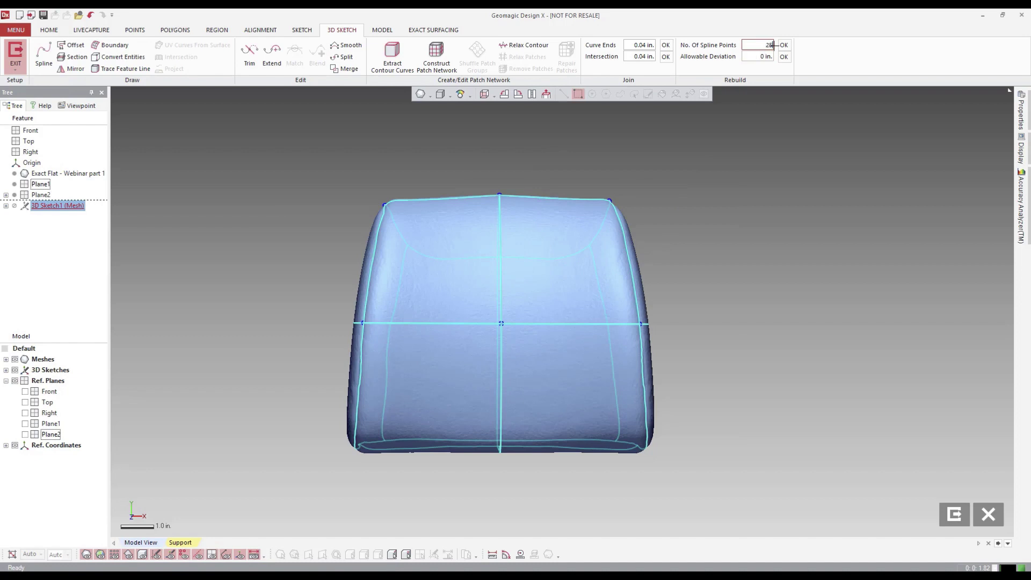
click(784, 46)
click(533, 156)
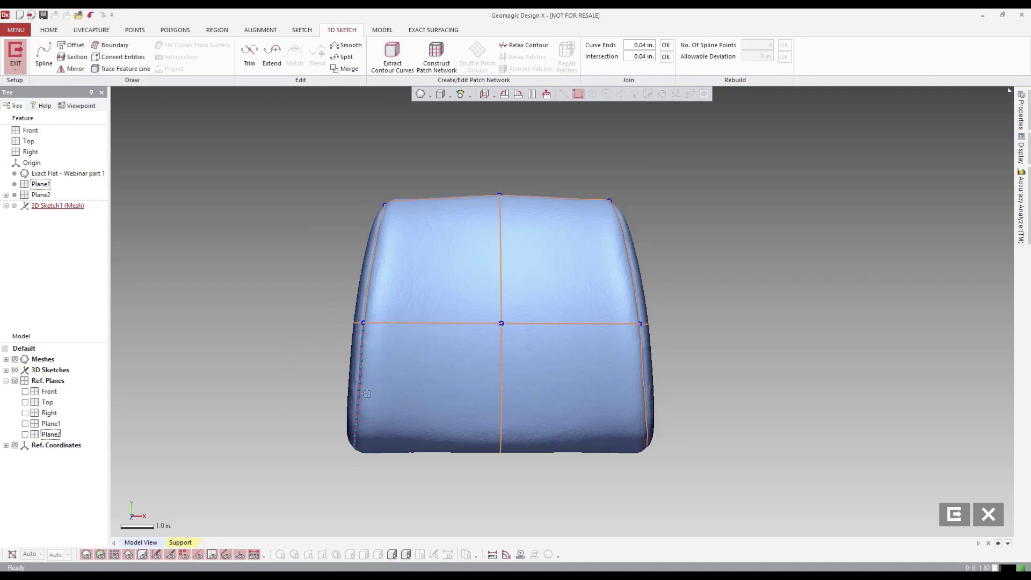
- Delete the sketch curves on the left half of the headrest, keeping the middle section curve
mouse_move(271, 250)
right_down()
mouse_move(267, 259)
mouse_move(267, 251)
right_up()
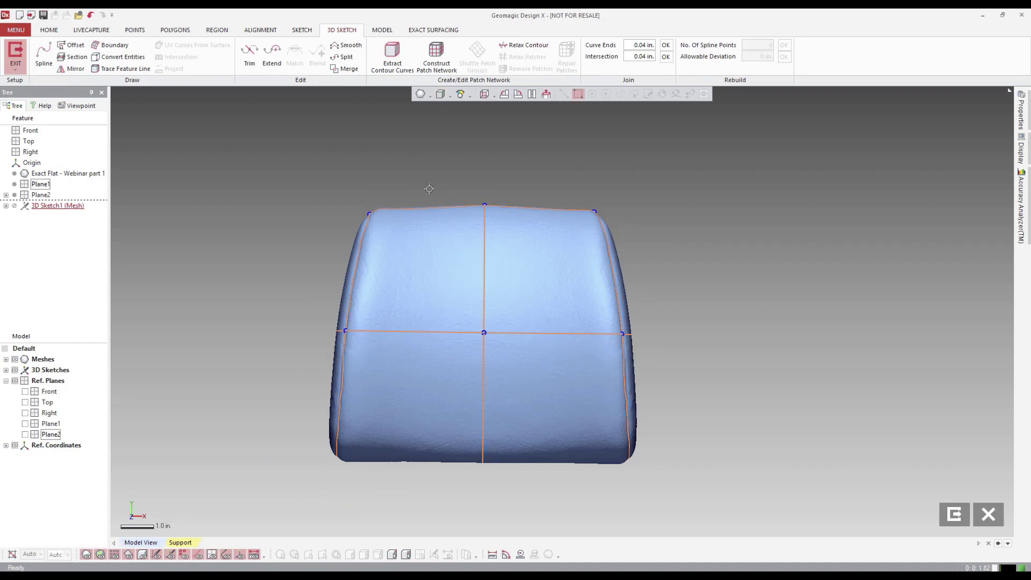
ctrl+right_drag(468, 151, 471, 138)
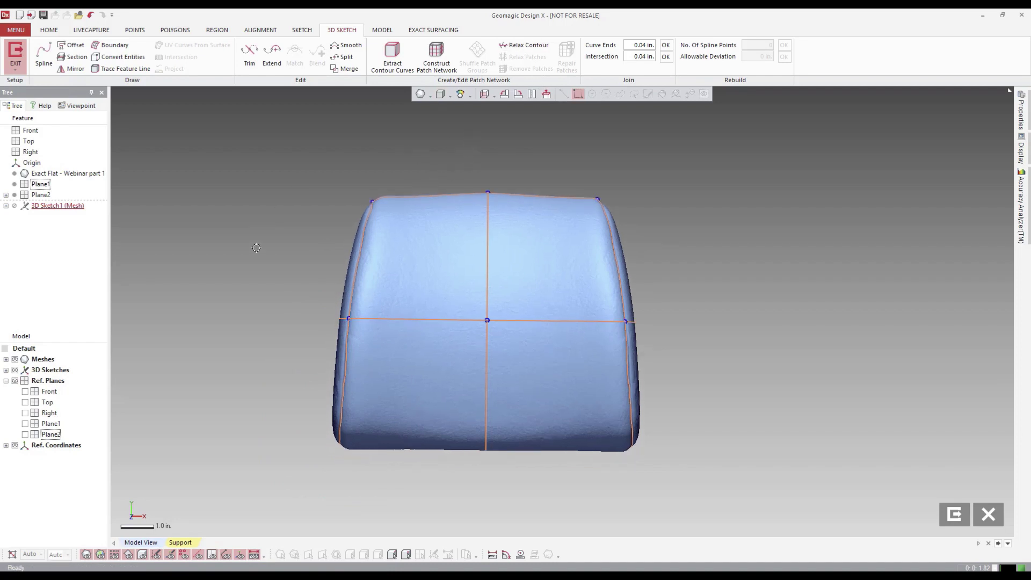
ctrl+right_drag(260, 276, 298, 273)
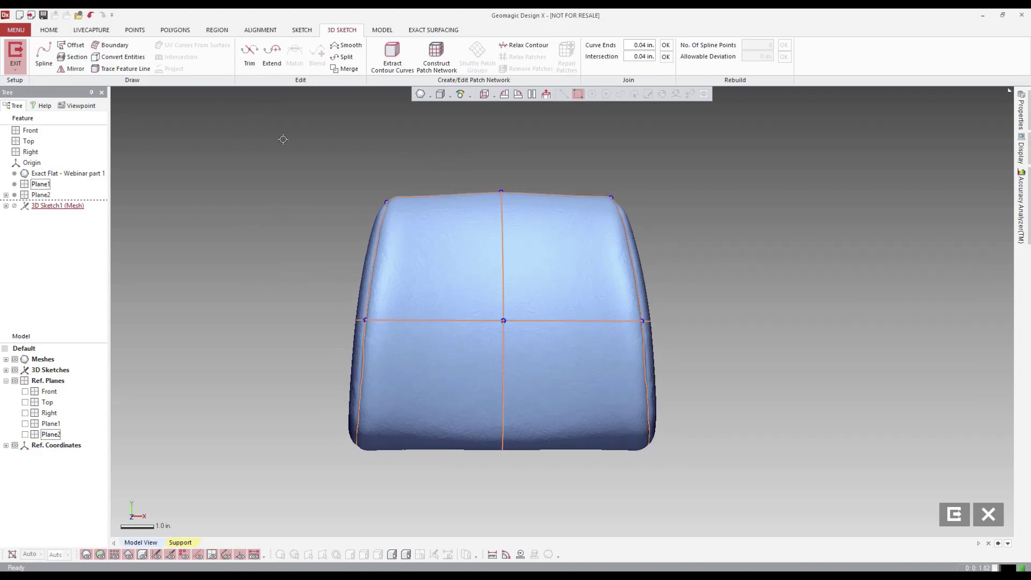
drag(371, 159, 456, 517)
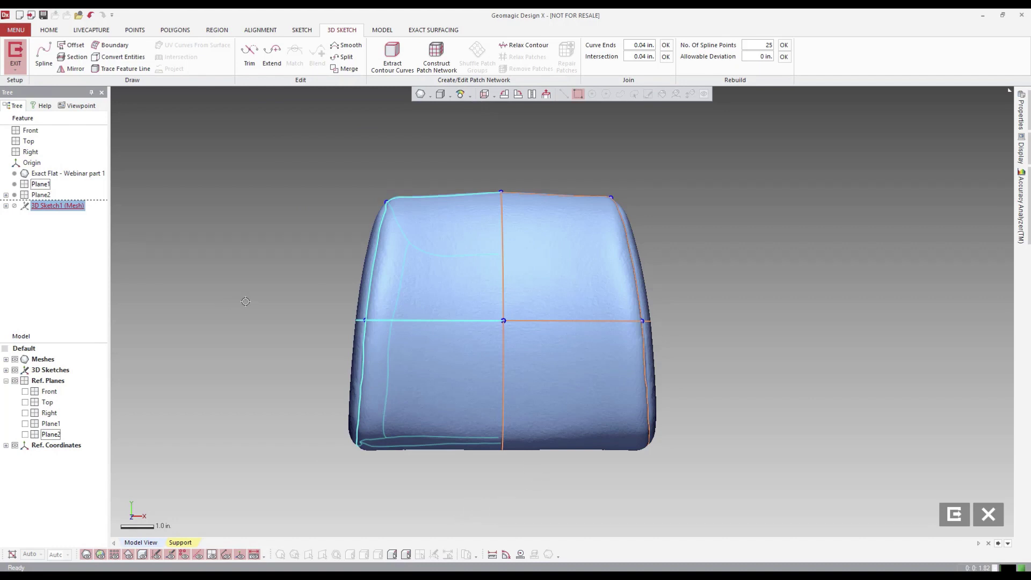
key(Delete)
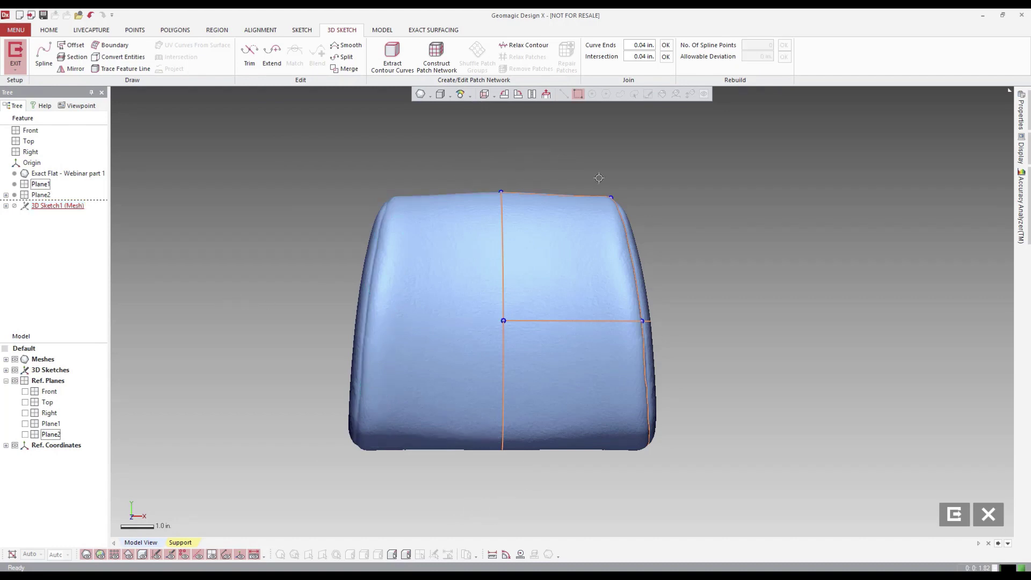
- Mirror the right-half sketch curves across Plane2, keeping the original curves
mouse_move(548, 162)
mouse_down()
mouse_move(683, 327)
mouse_move(722, 516)
mouse_move(712, 508)
mouse_up()
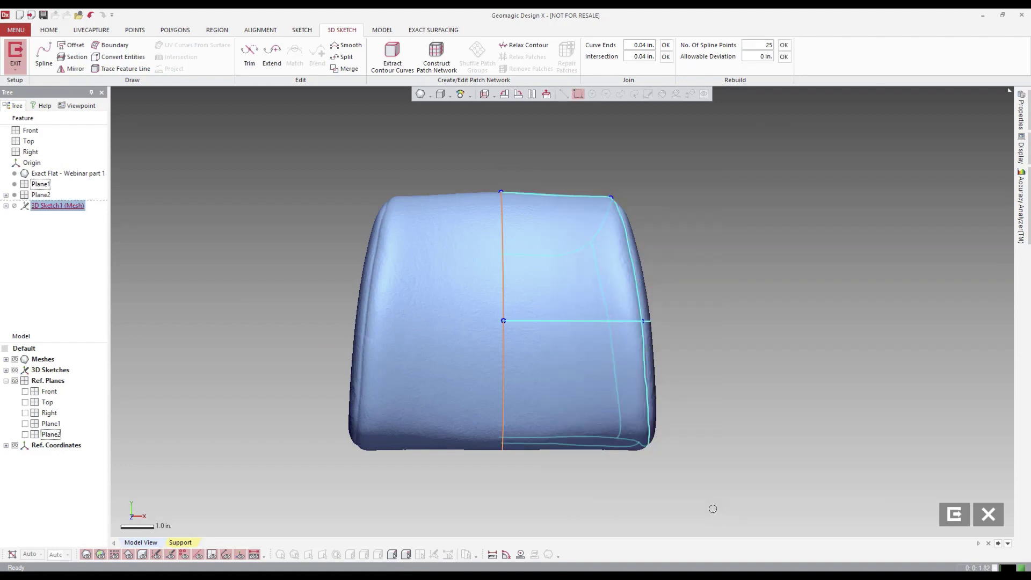
click(68, 72)
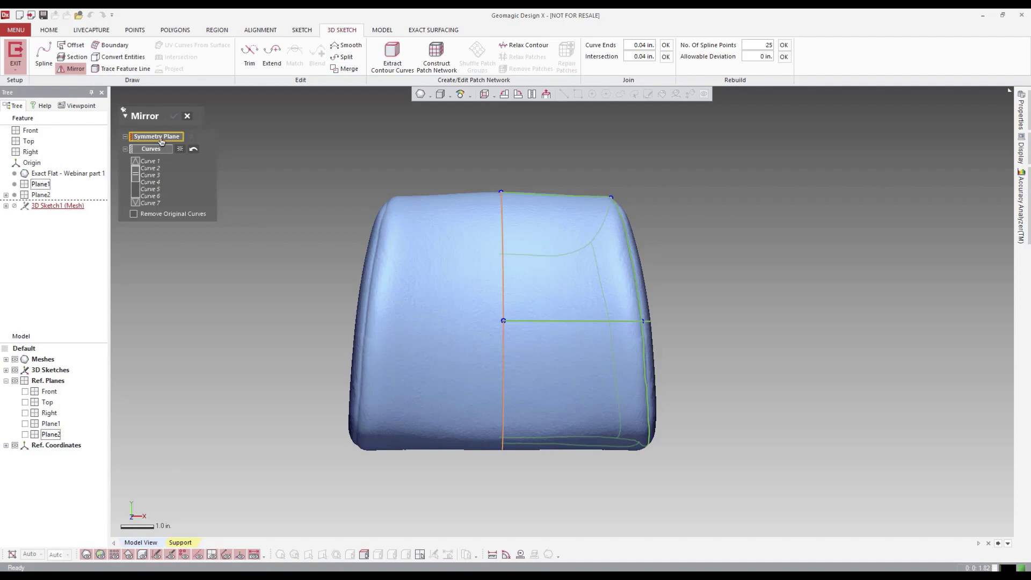
click(48, 434)
click(174, 115)
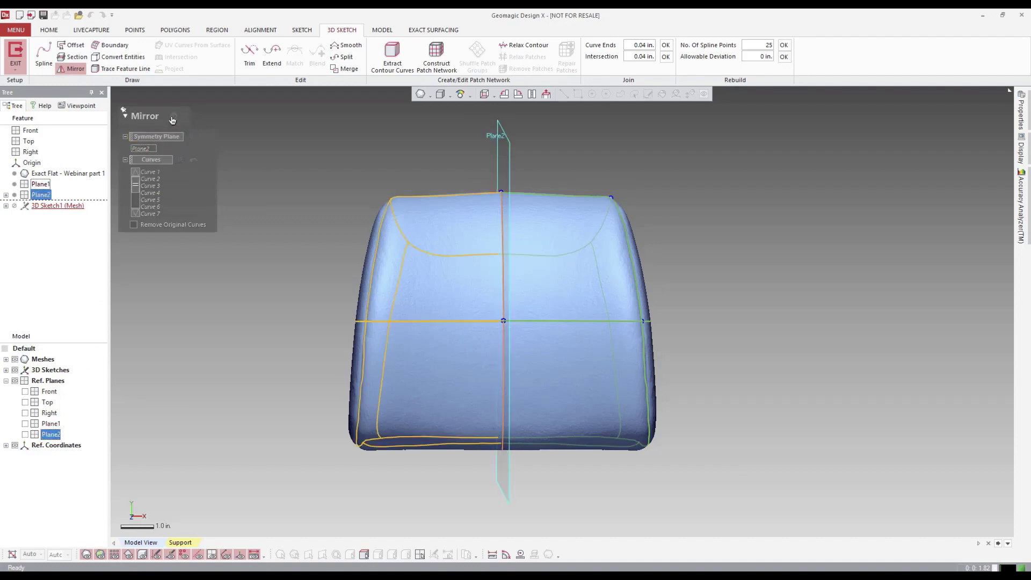
click(247, 282)
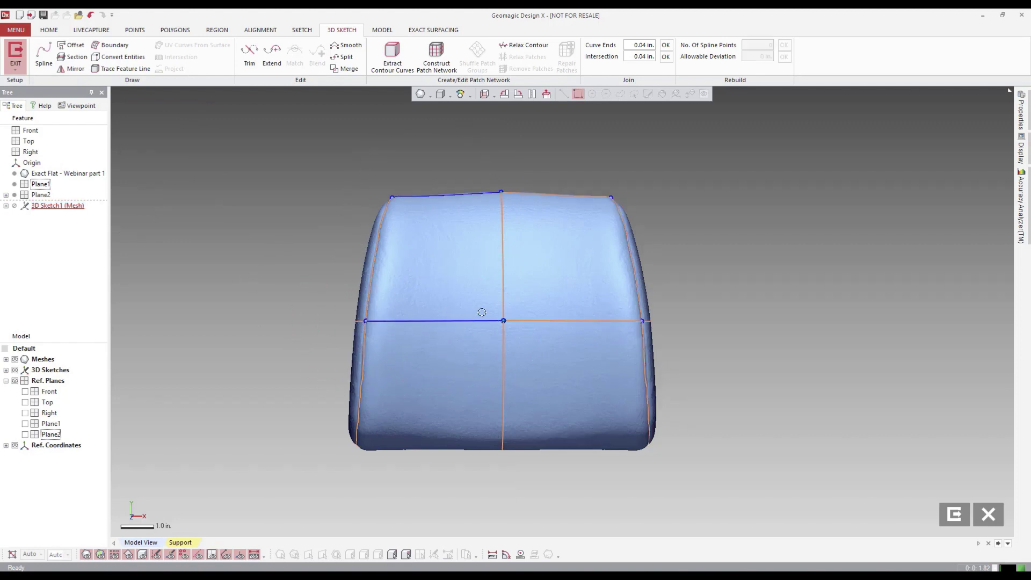
- Join all the sketch curves at their intersections with a 0.04 in. tolerance
click(450, 320)
mouse_move(268, 155)
mouse_down()
mouse_move(400, 225)
mouse_move(715, 514)
mouse_up()
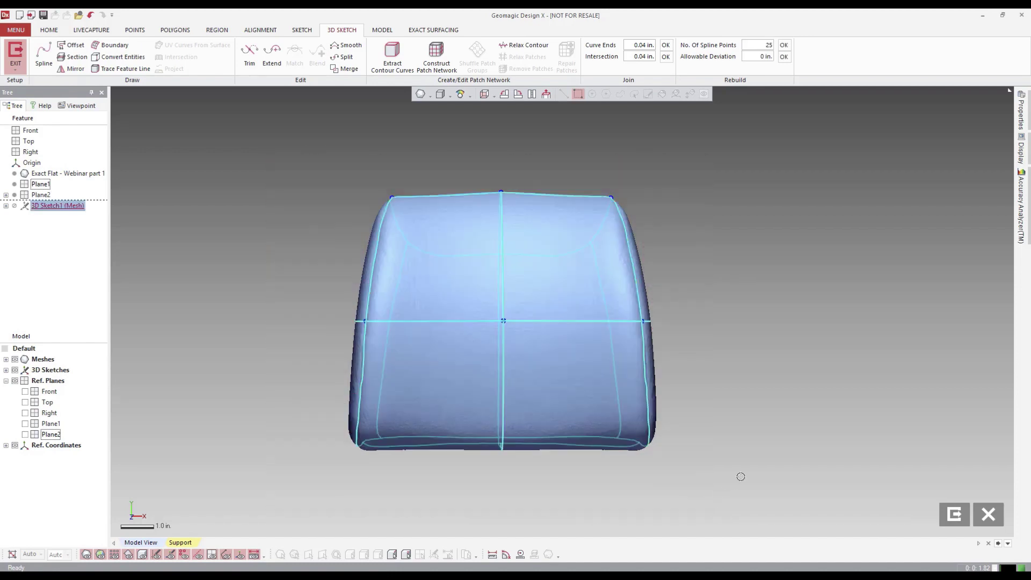
click(645, 45)
click(666, 56)
click(280, 262)
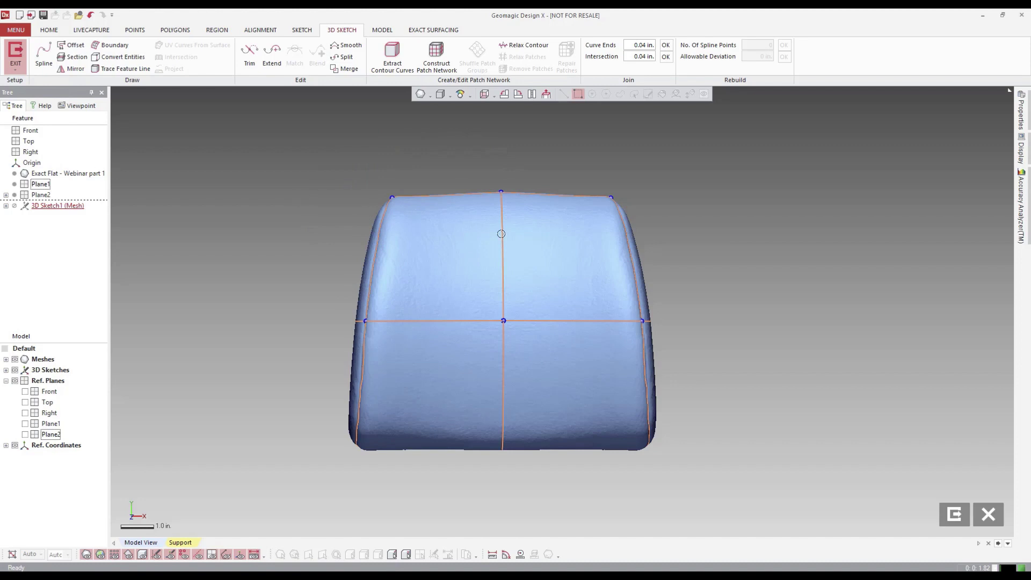
- Finish the 3D mesh sketch and fit surface patches to its curves with the Adaptive method and 0.00462 in. tolerance
right_drag(528, 244, 437, 341)
right_drag(537, 323, 434, 277)
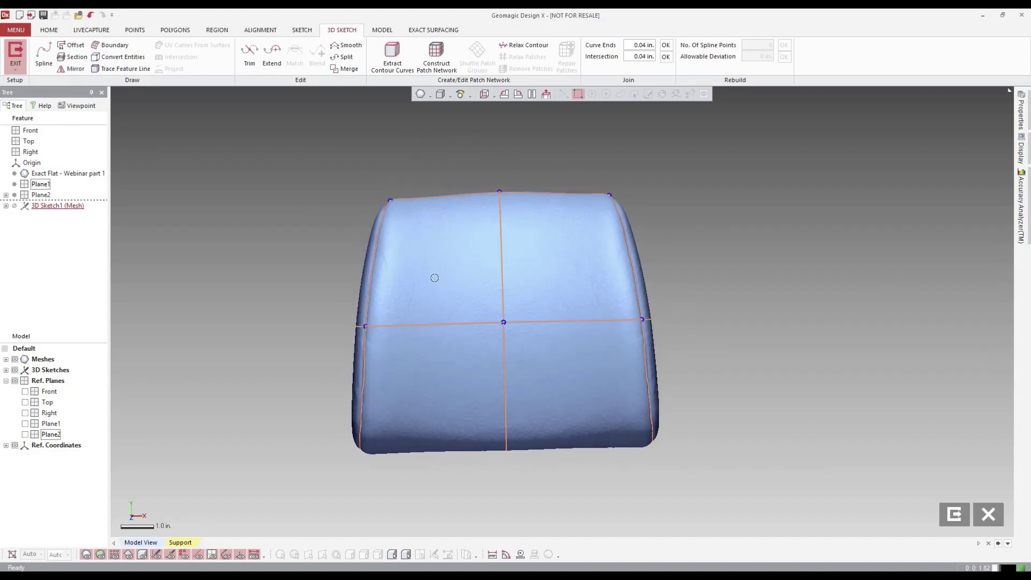
click(15, 54)
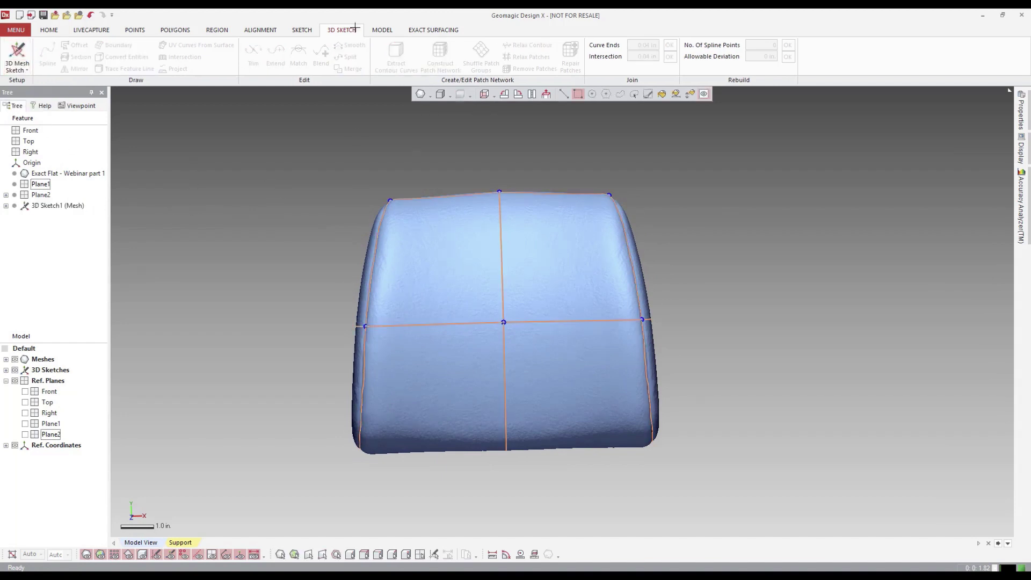
click(425, 30)
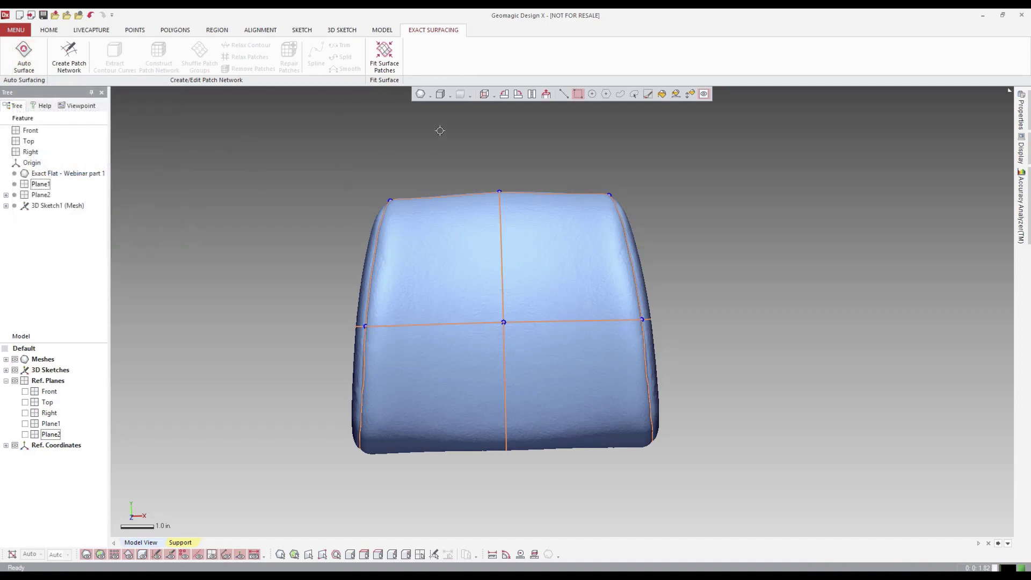
click(385, 53)
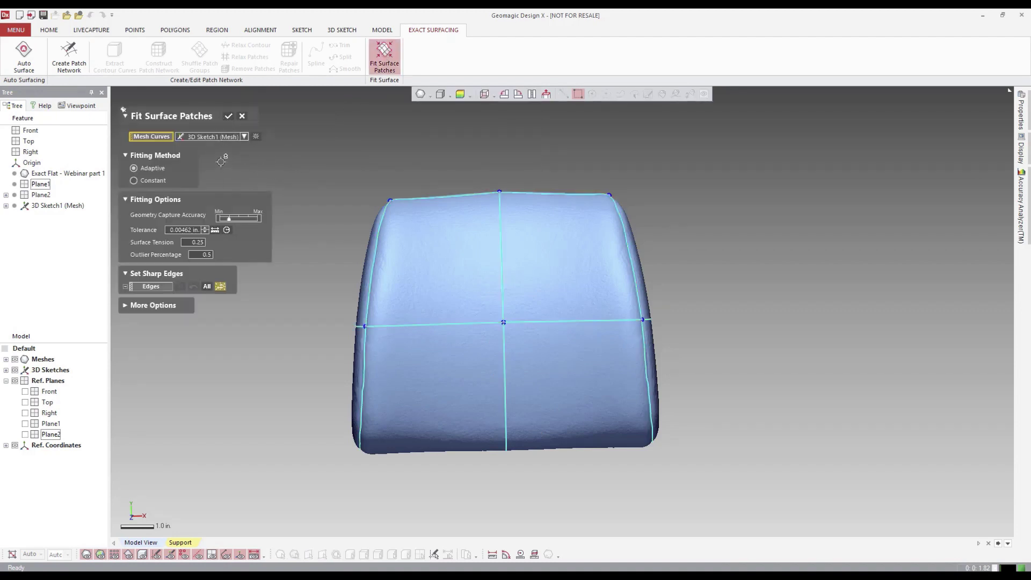
click(228, 117)
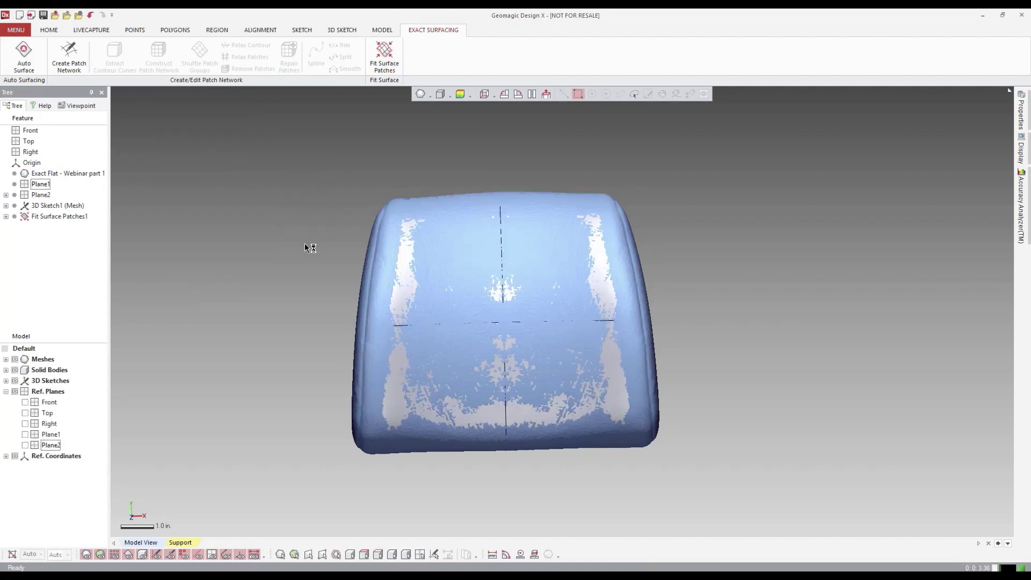
- Hide the headrest mesh so that only the fitted surface body is displayed
right_drag(340, 283, 361, 284)
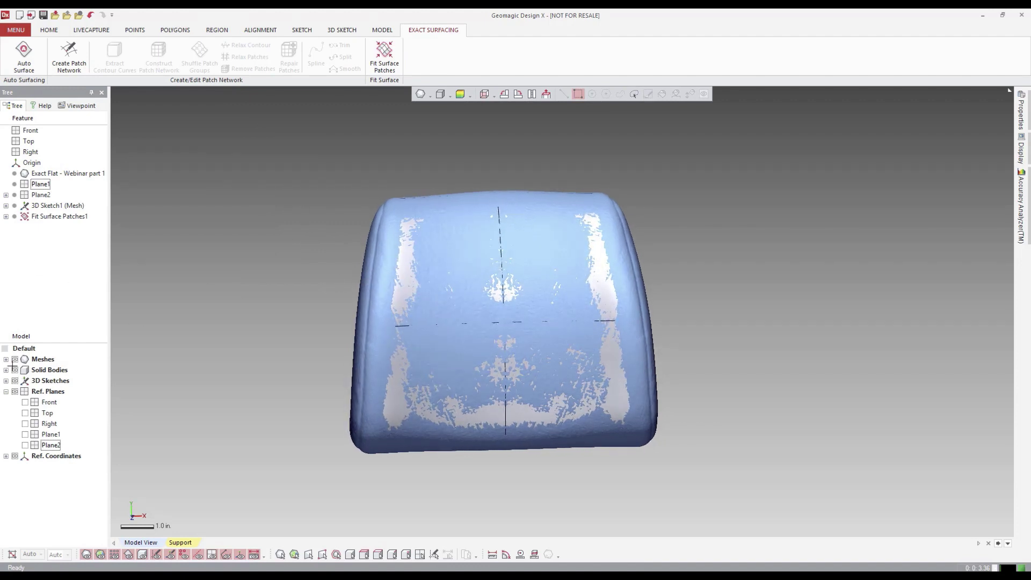
click(6, 359)
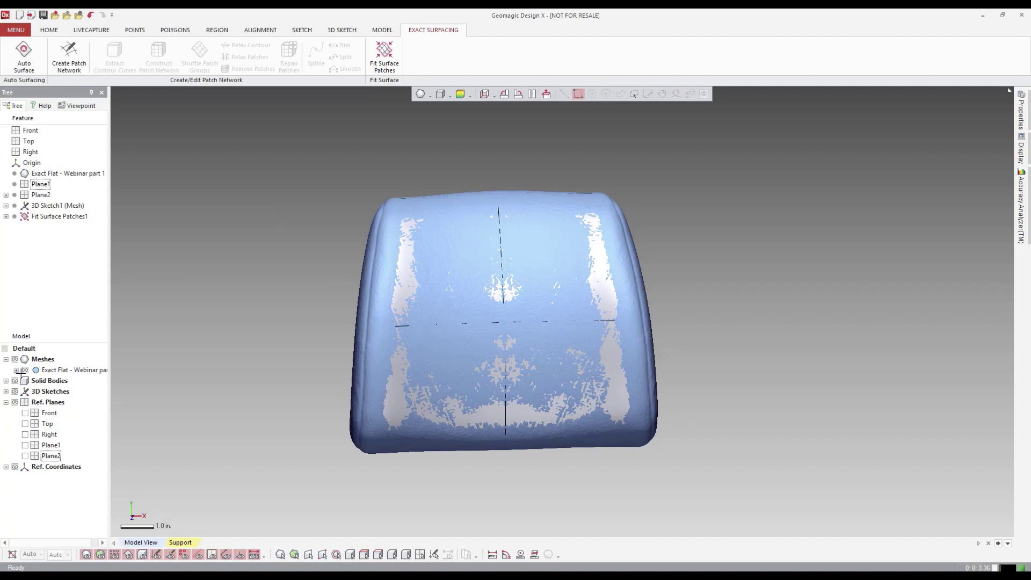
click(24, 370)
- Examine the fitted patch layout by selecting the four large face patches and two underside patches, and clear the selection
right_drag(237, 258, 440, 292)
click(440, 293)
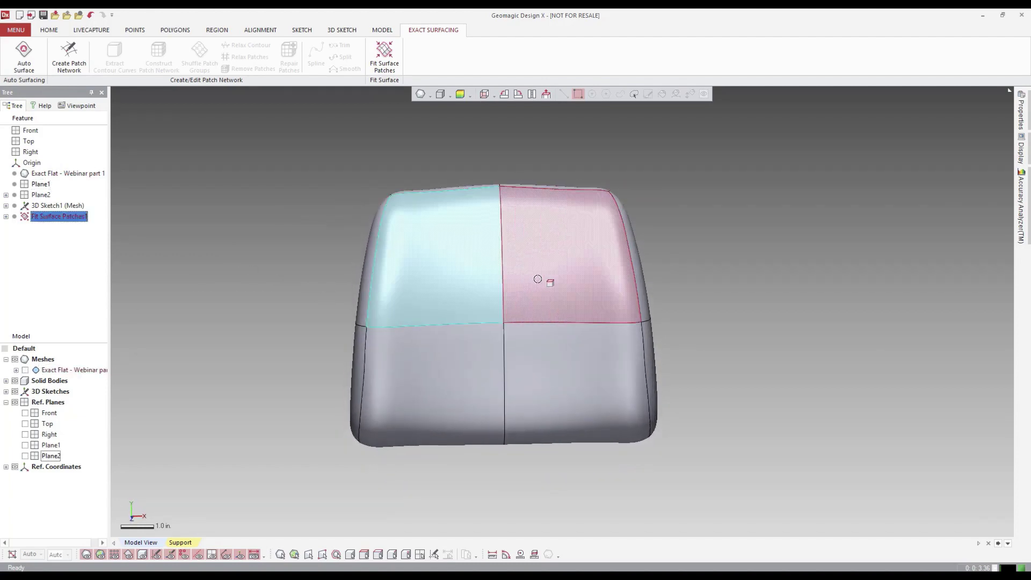
right_drag(537, 279, 562, 266)
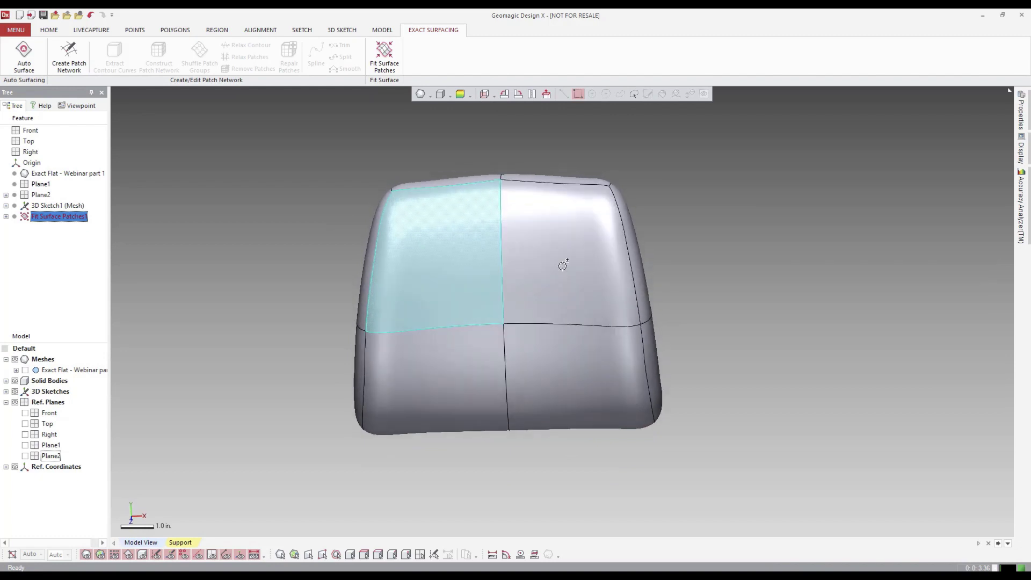
ctrl+click(554, 267)
ctrl+click(446, 376)
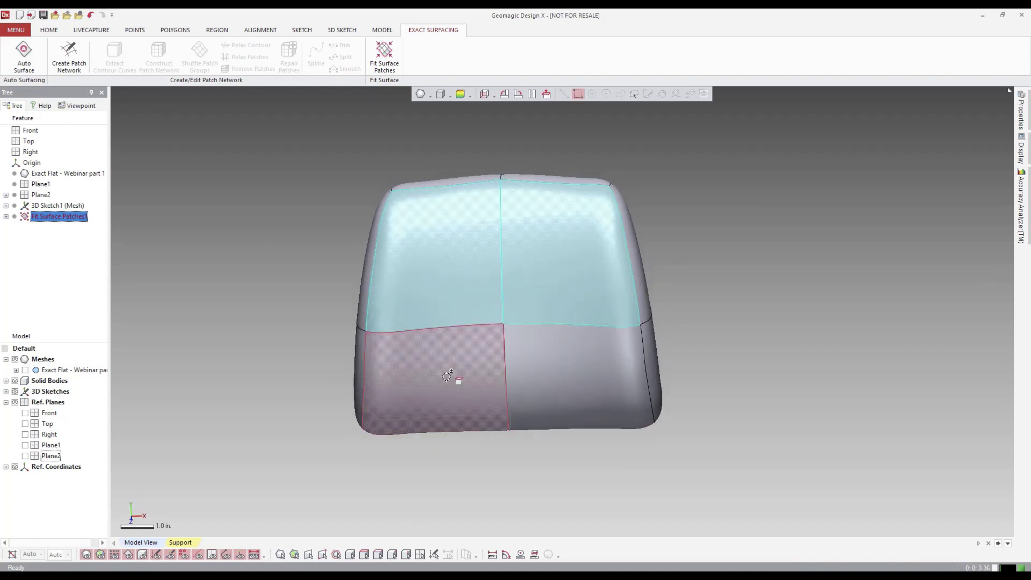
ctrl+click(538, 373)
right_drag(537, 372, 484, 281)
ctrl+click(473, 249)
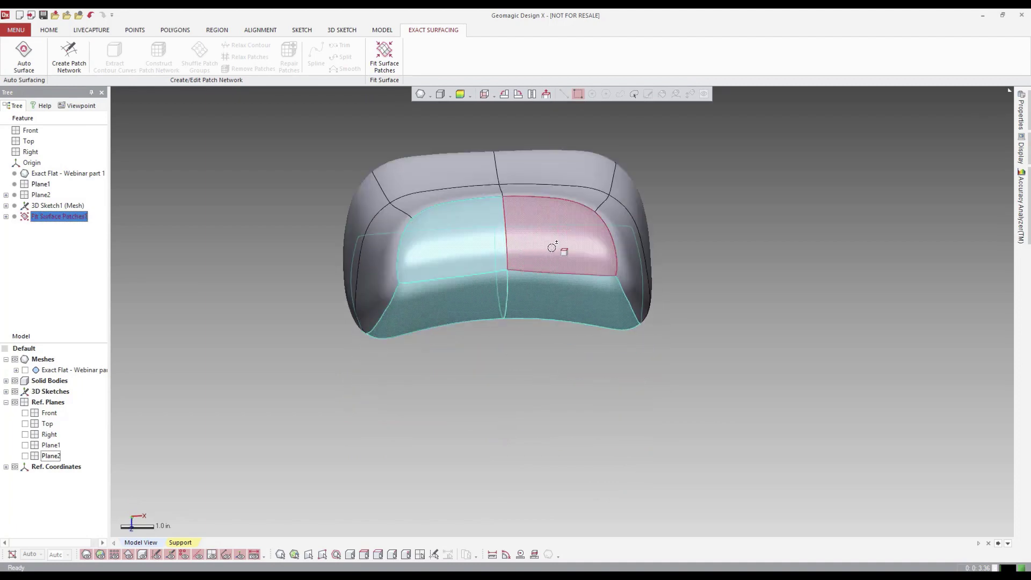
ctrl+click(554, 249)
right_drag(548, 394, 536, 202)
right_drag(545, 290, 445, 316)
click(239, 273)
right_drag(453, 354, 437, 301)
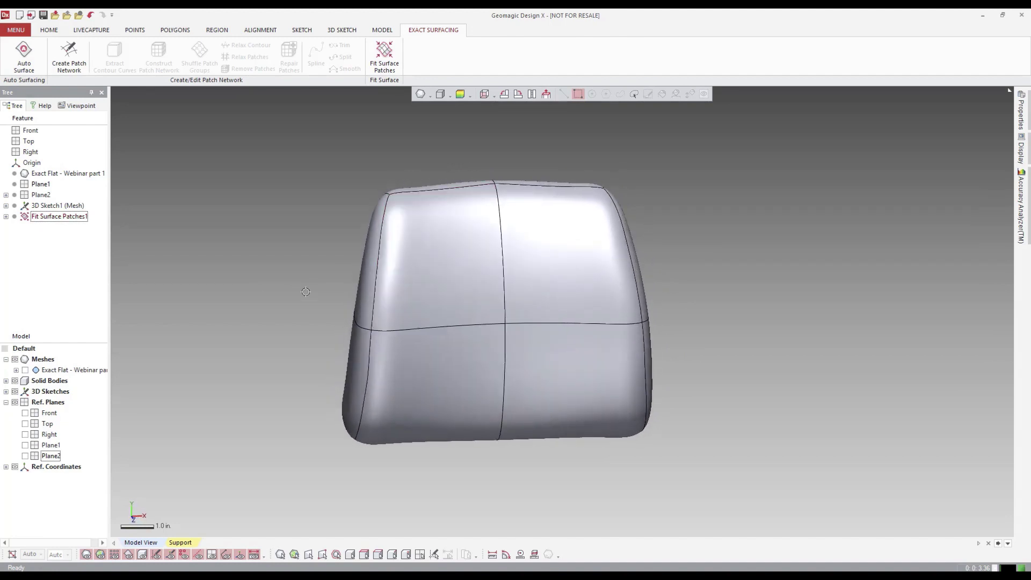
middle_drag(280, 282, 287, 268)
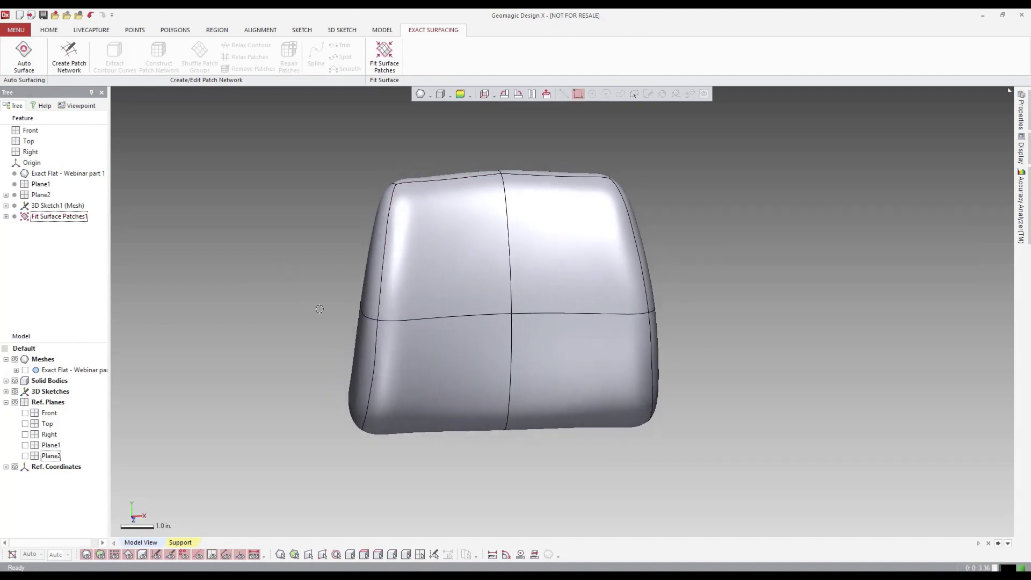
right_drag(319, 309, 418, 373)
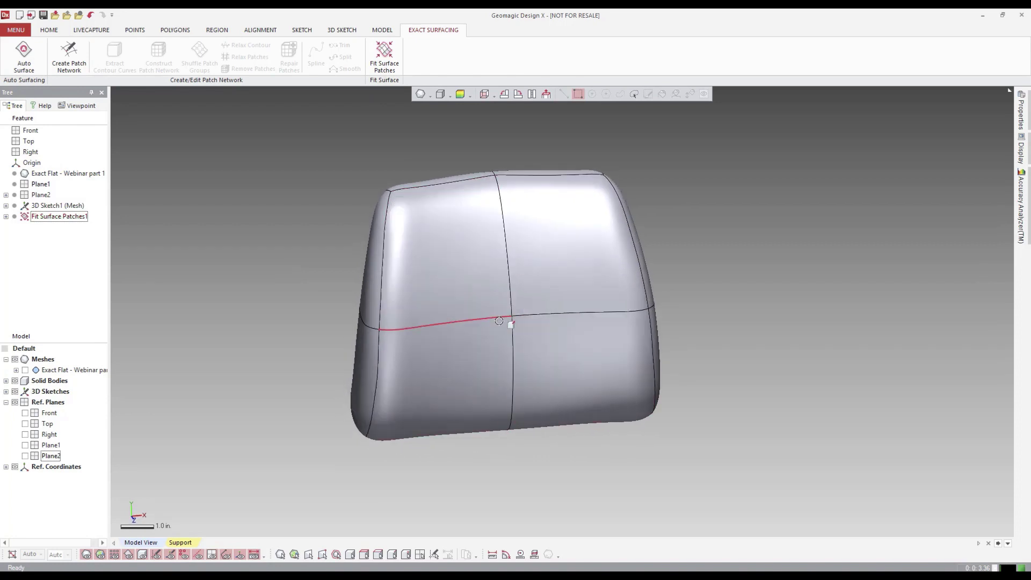
right_drag(499, 320, 455, 295)
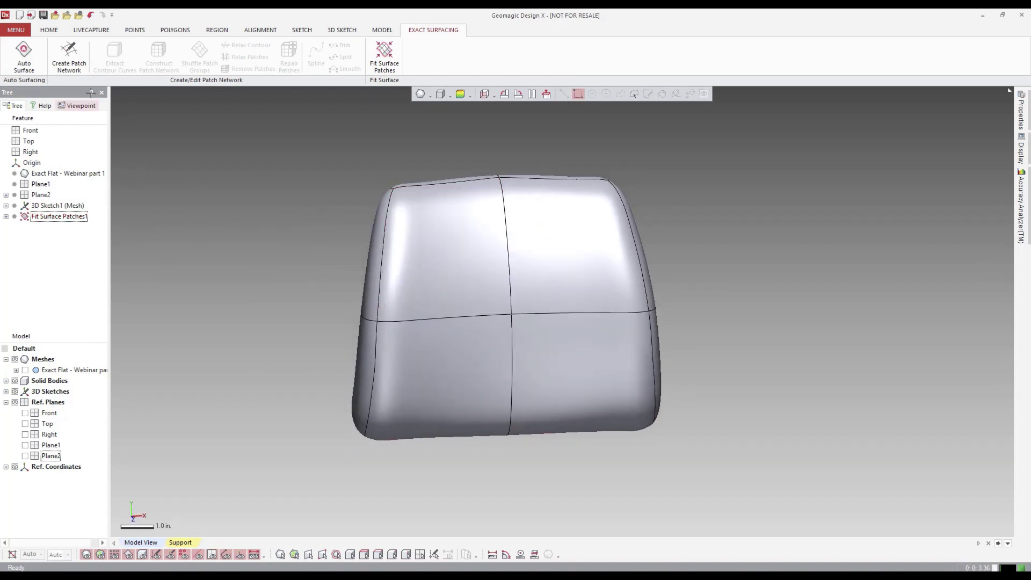
- Transfer the model to SOLIDWORKS with LiveTransfer, starting from the first feature
click(50, 30)
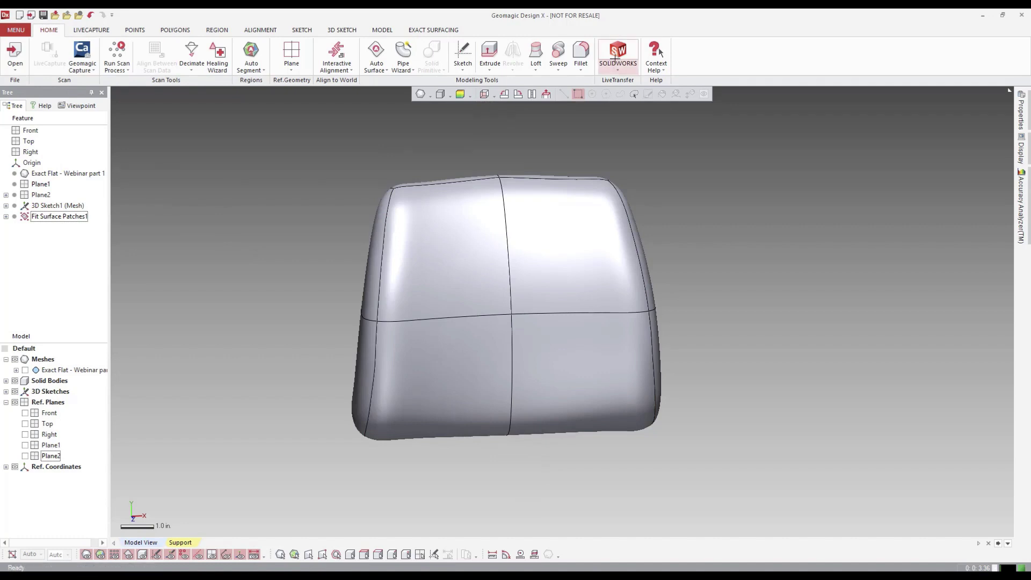
click(617, 54)
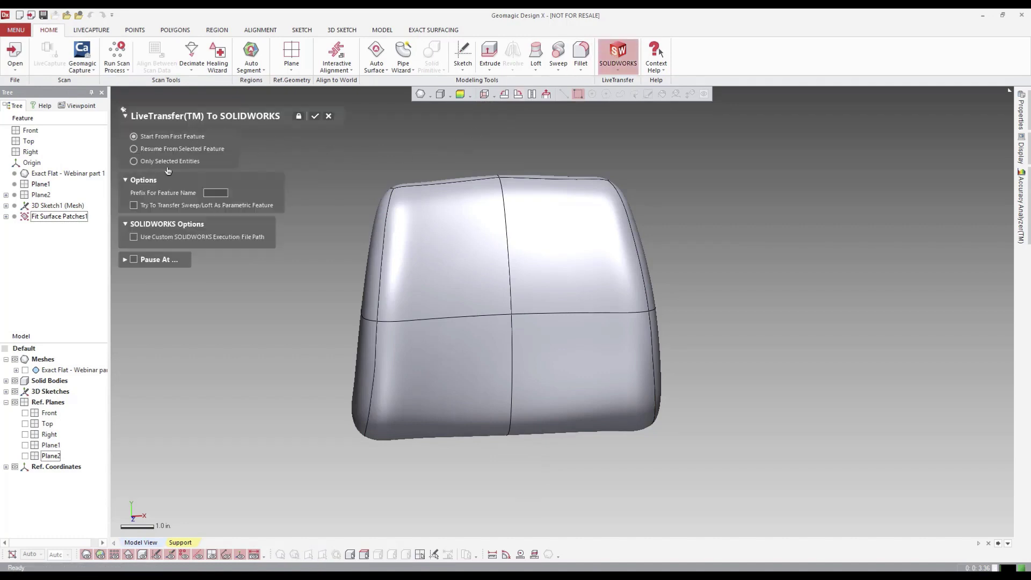
click(315, 116)
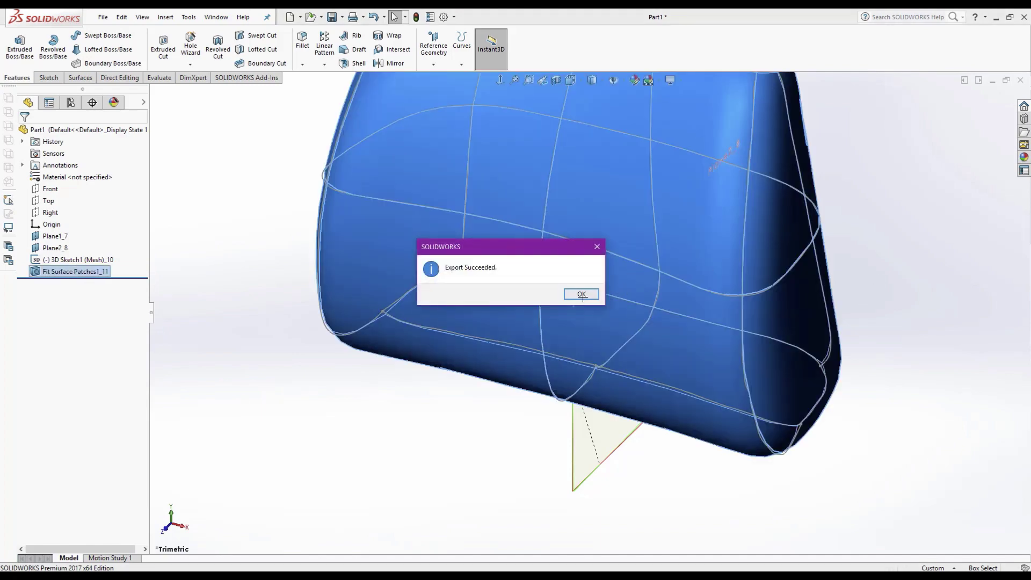
click(581, 295)
- Inspect the transferred headrest body from several sides and hide the 3D Sketch1 (Mesh)_10 sketch
right_drag(505, 368, 568, 324)
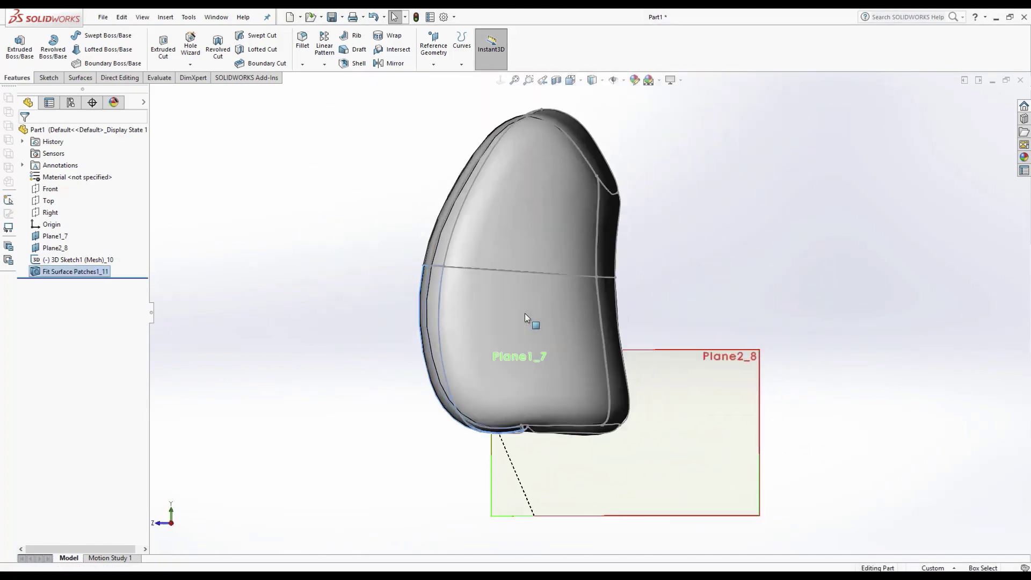
middle_drag(368, 290, 404, 301)
click(331, 296)
click(245, 291)
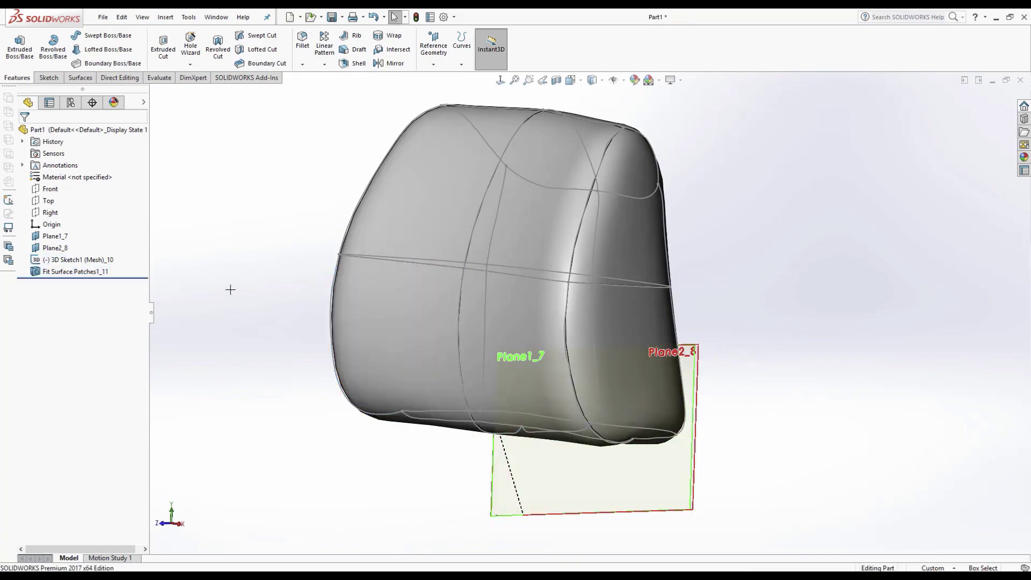
middle_drag(231, 290, 298, 311)
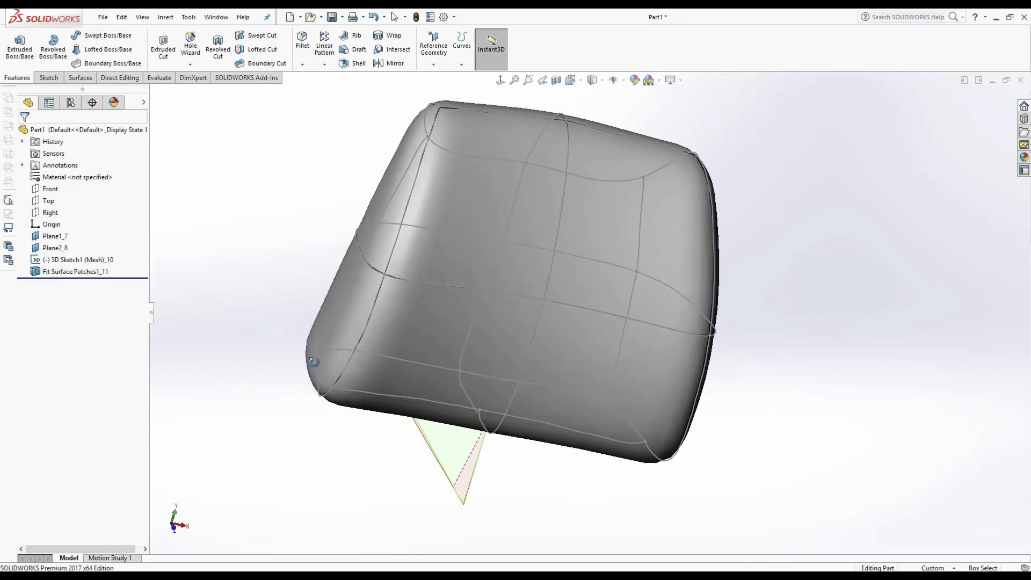
right_click(60, 256)
click(79, 239)
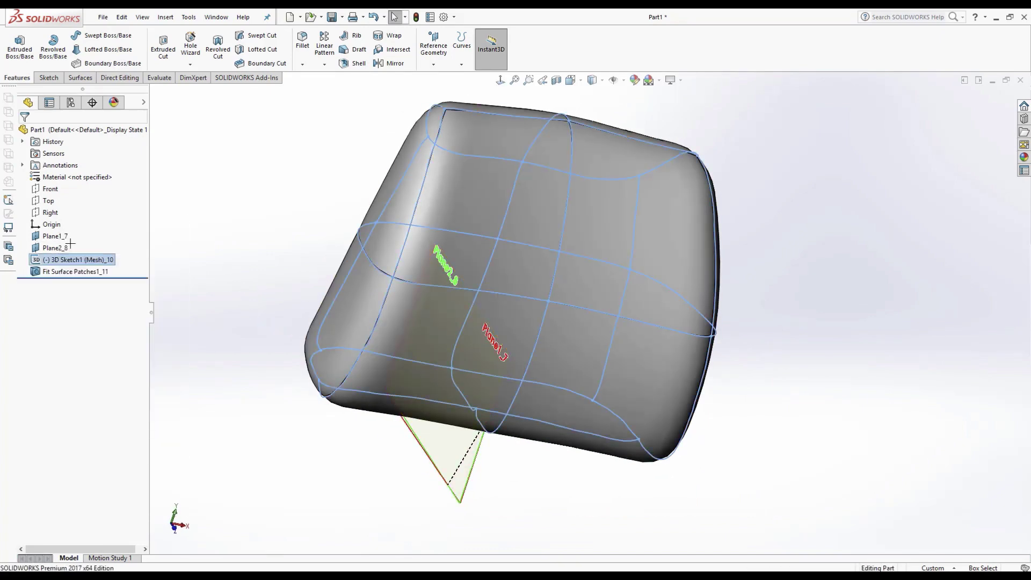
- Turn off the display of reference planes around the headrest body
middle_drag(301, 207, 250, 230)
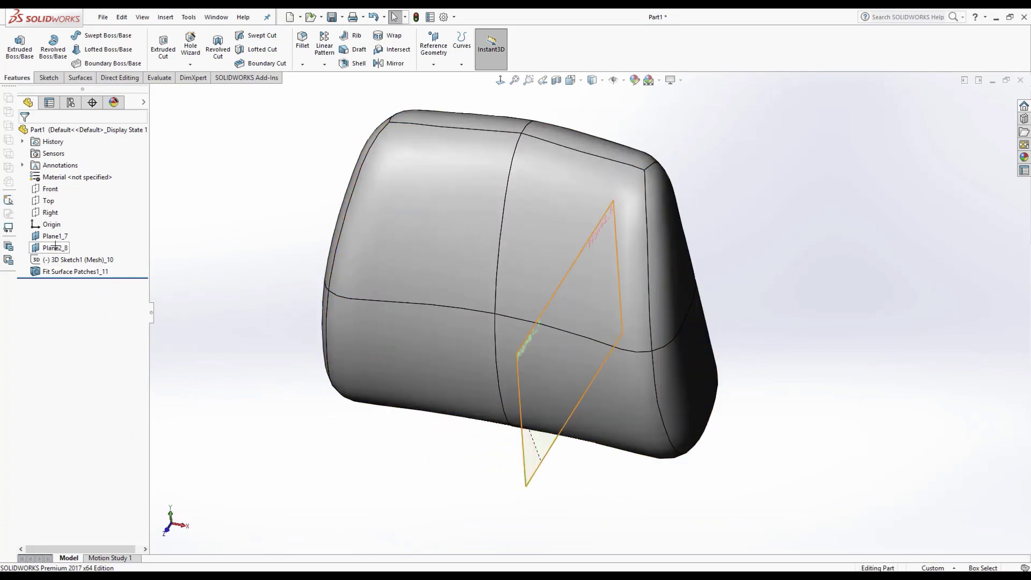
click(624, 80)
click(614, 95)
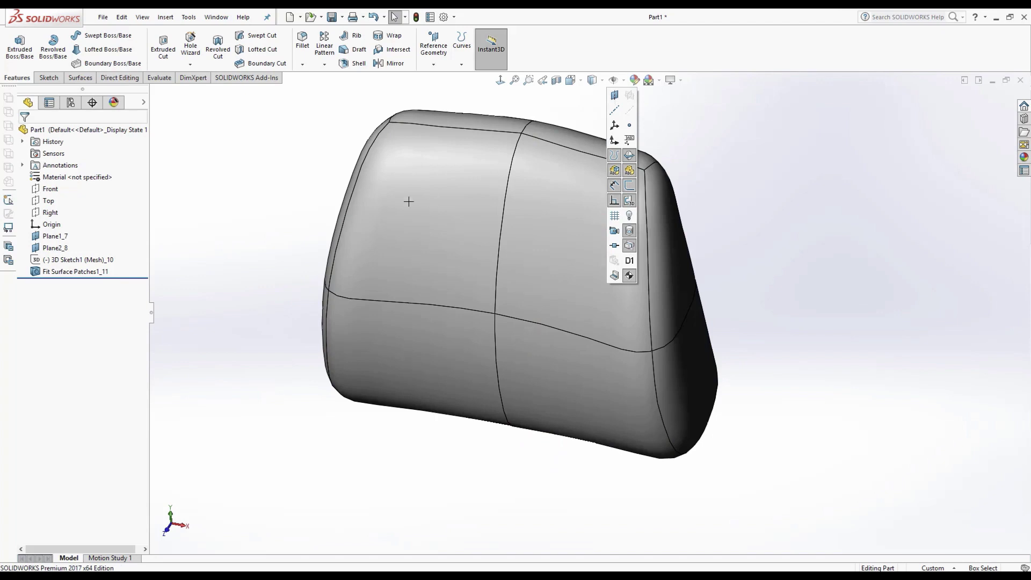
- Examine the headrest body from several sides, checking the two upper front patches, and clear the selection
middle_drag(410, 299, 485, 272)
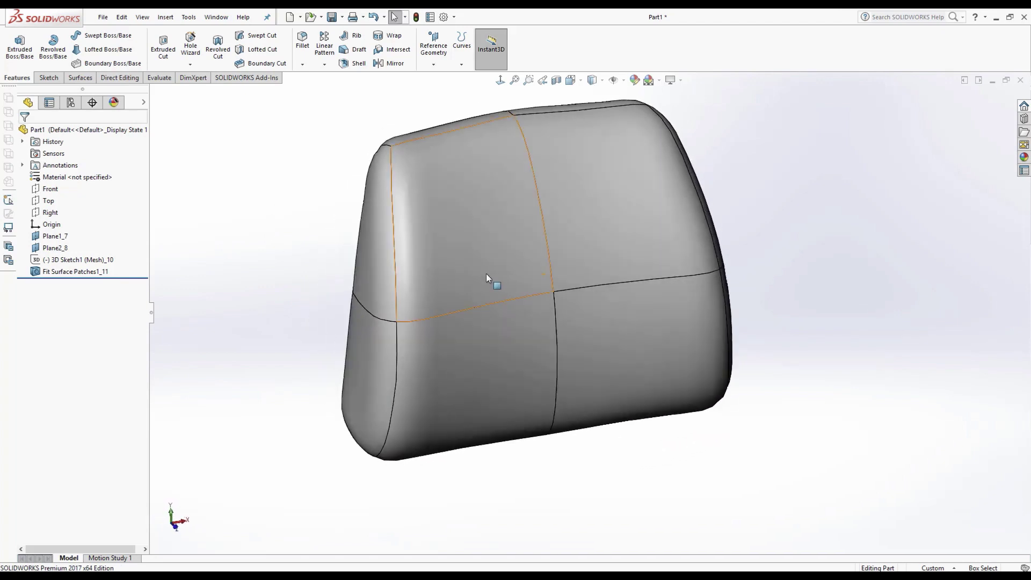
click(485, 273)
ctrl+click(632, 230)
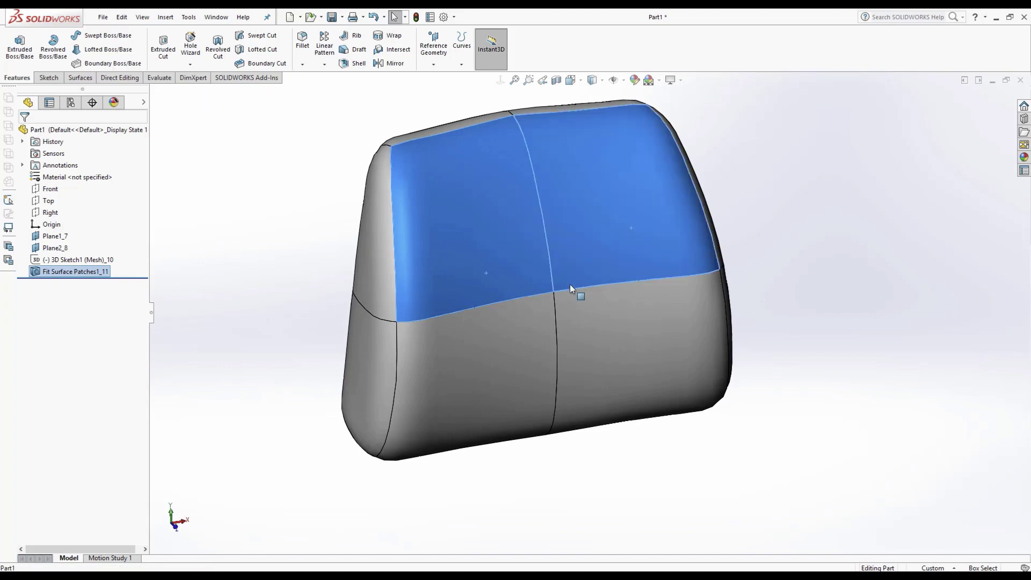
click(279, 240)
middle_drag(546, 292, 575, 312)
middle_drag(483, 338, 248, 239)
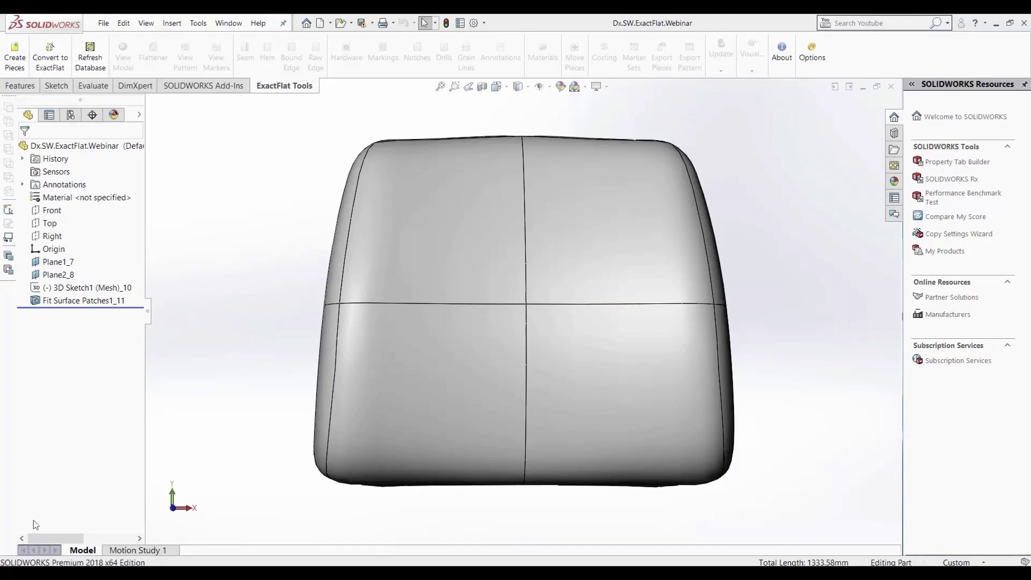
- Launch ExactFlat Database Manager and connect to the Sample Database
key(super)
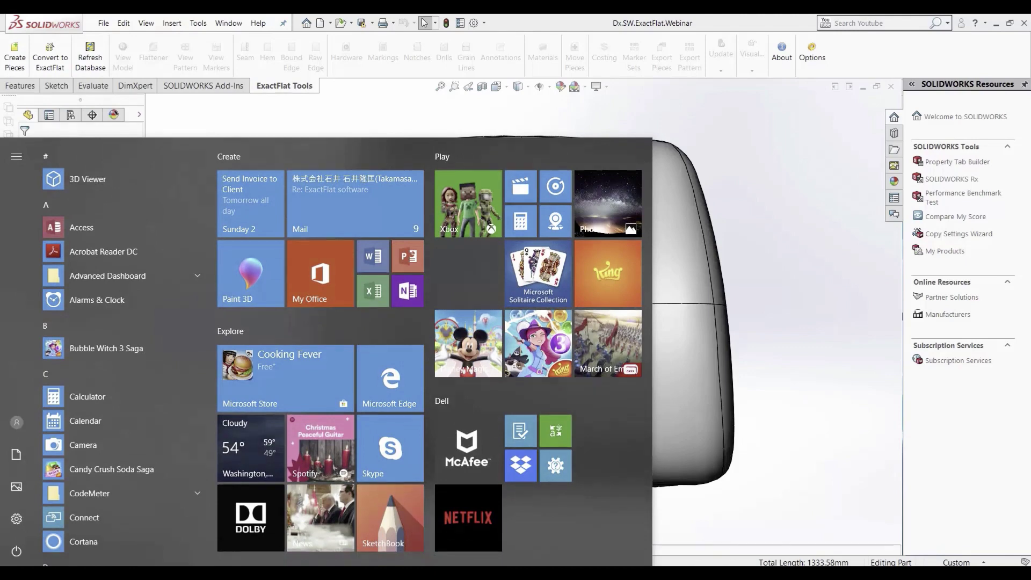
text(e)
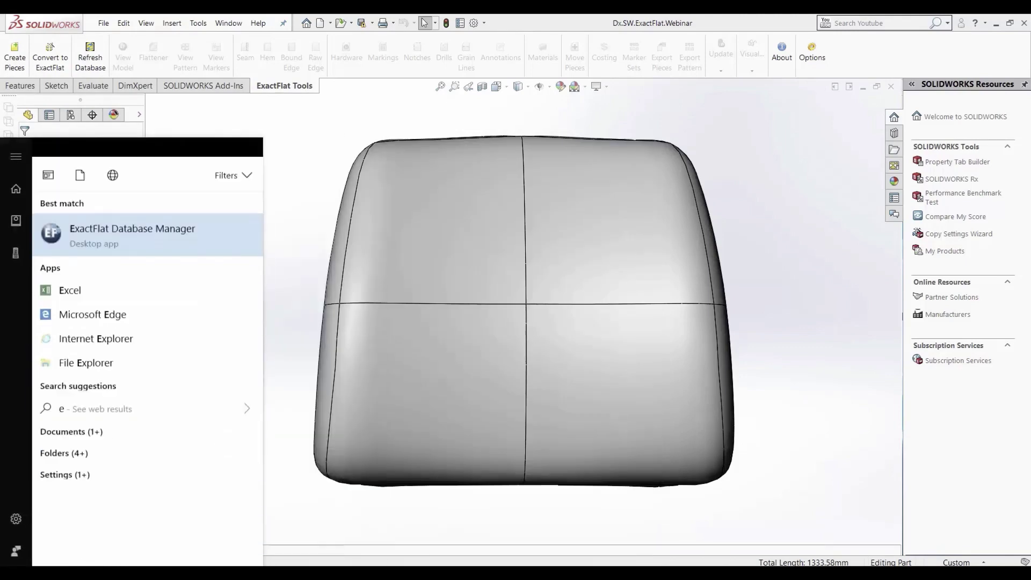
text(xa)
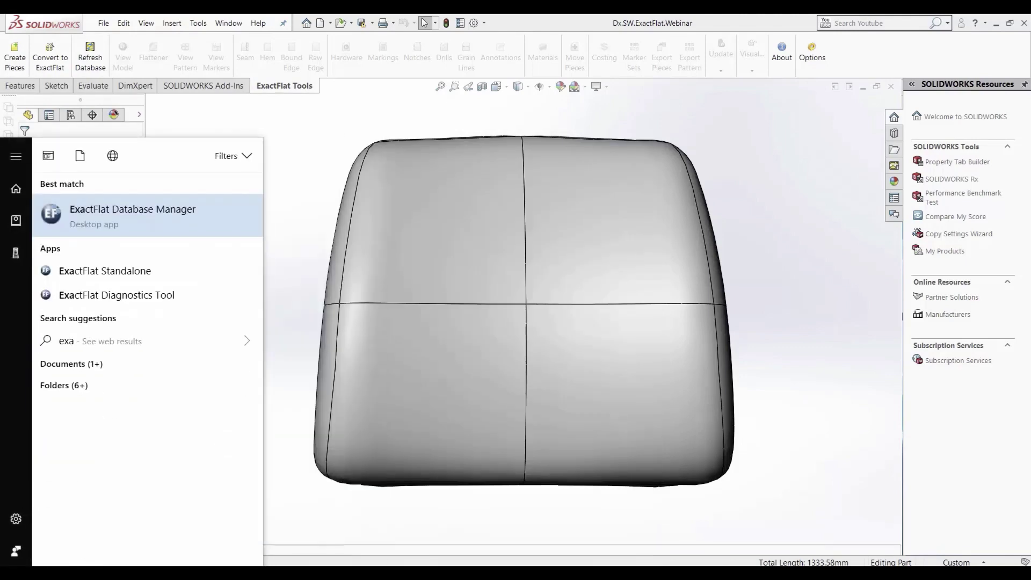
key(Return)
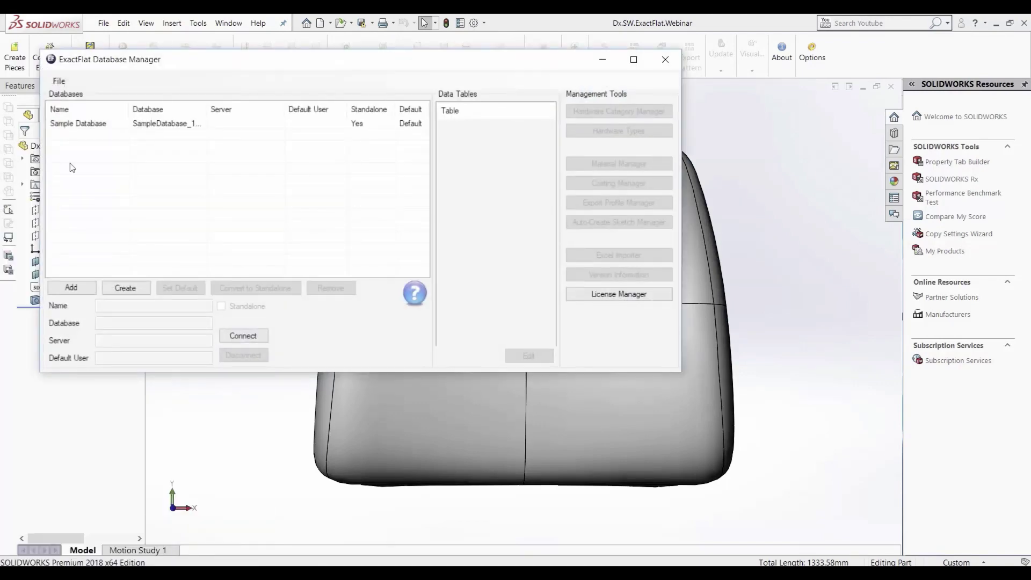
click(101, 123)
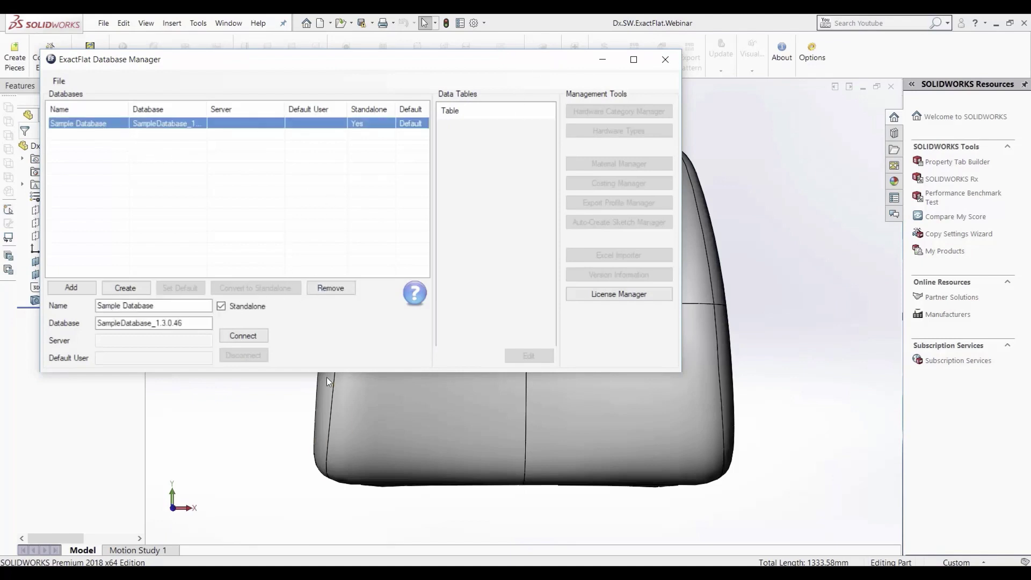
click(242, 333)
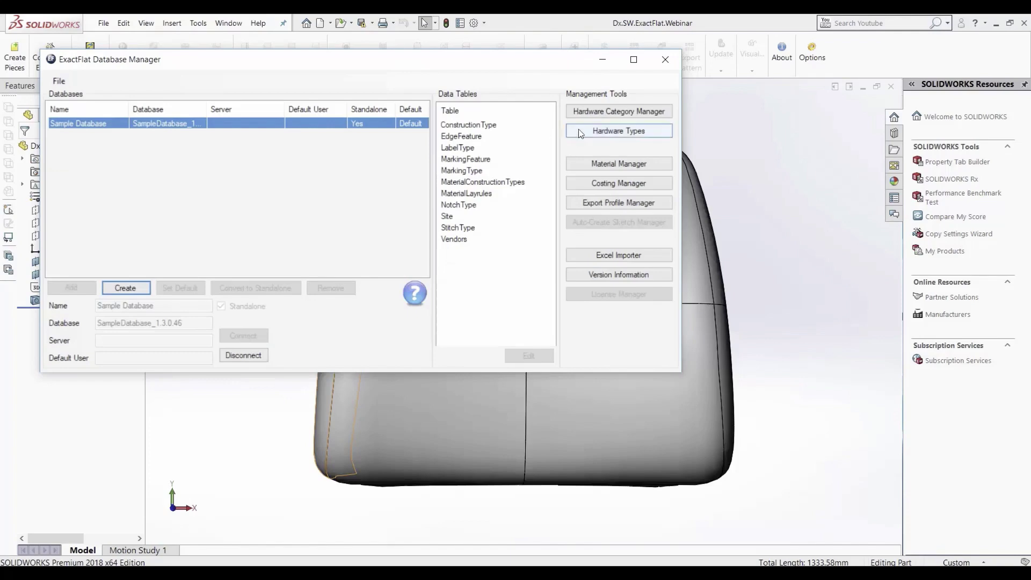
- Review the hardware list in the Hardware Category Manager and the Hardware Types table, closing each one
click(632, 111)
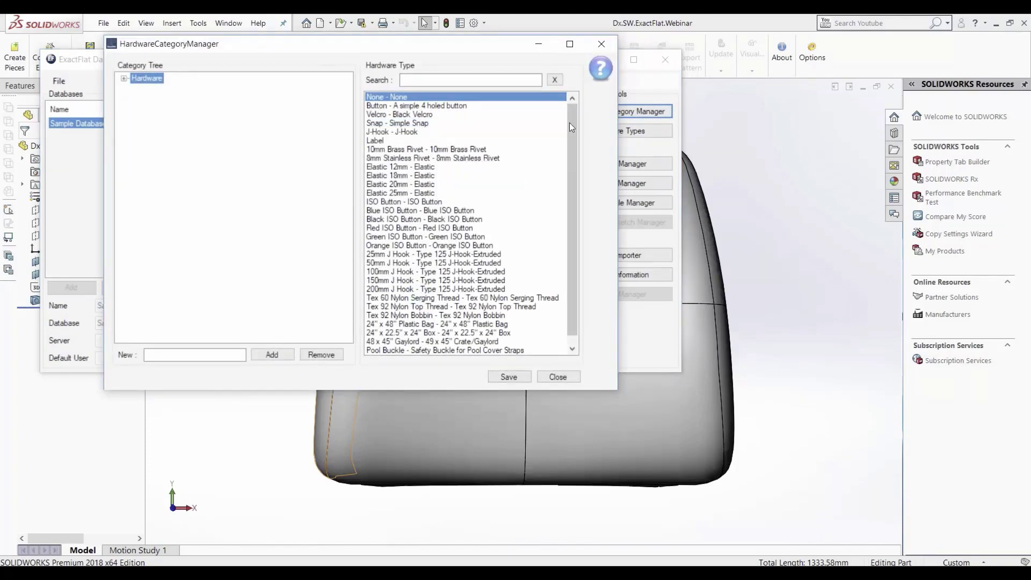
drag(569, 122, 567, 221)
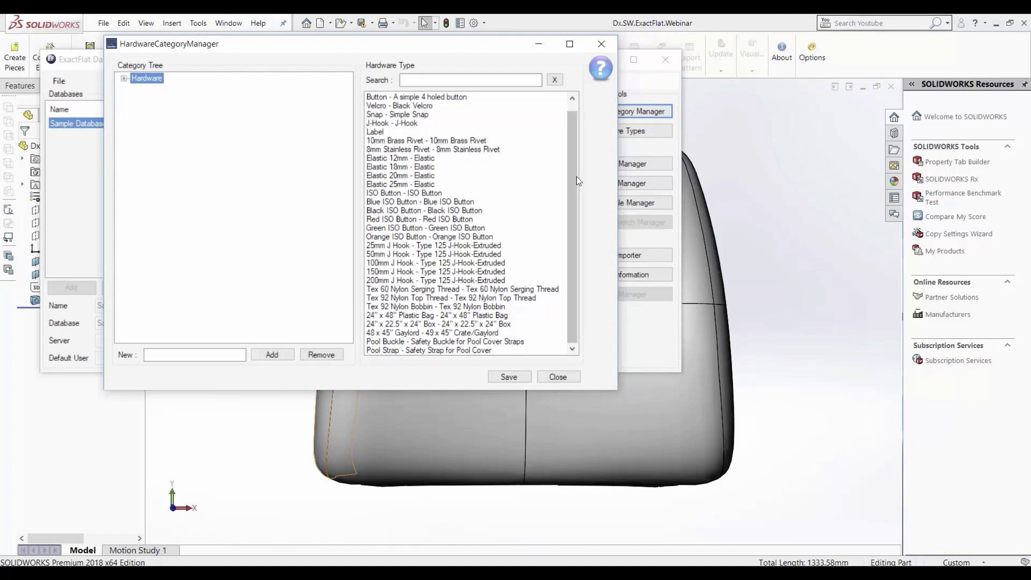
drag(576, 176, 577, 101)
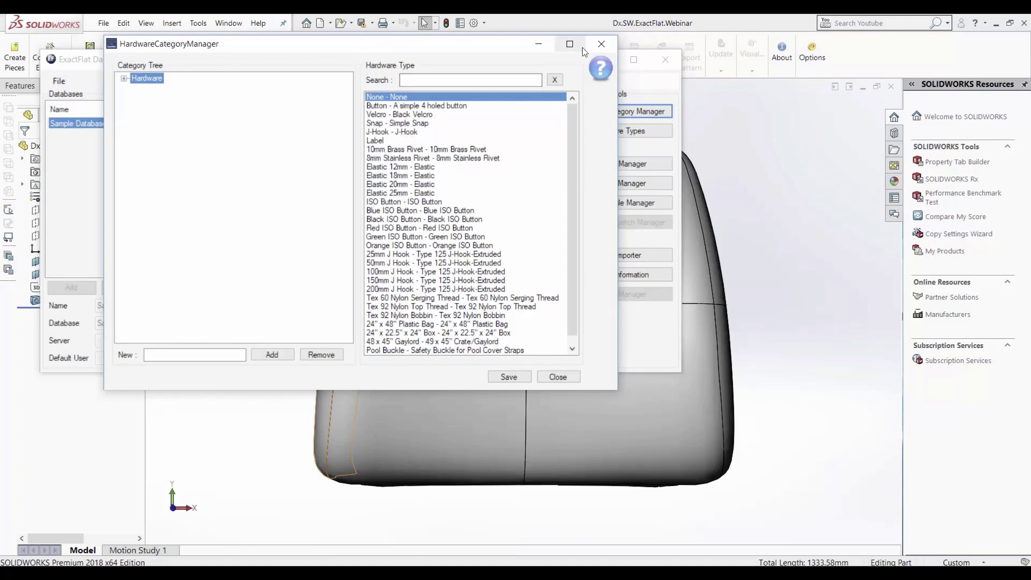
click(602, 43)
click(648, 134)
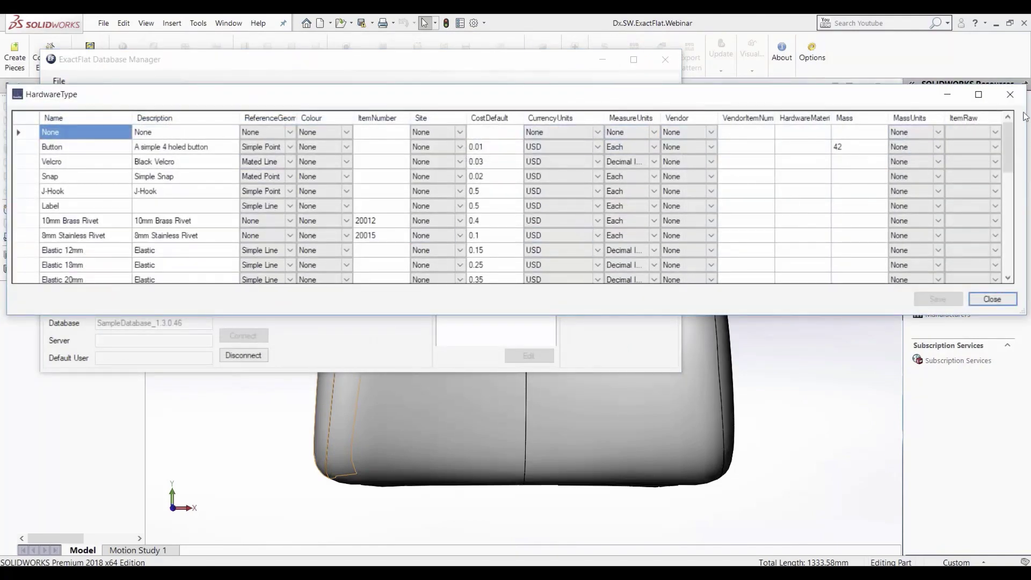
click(1010, 94)
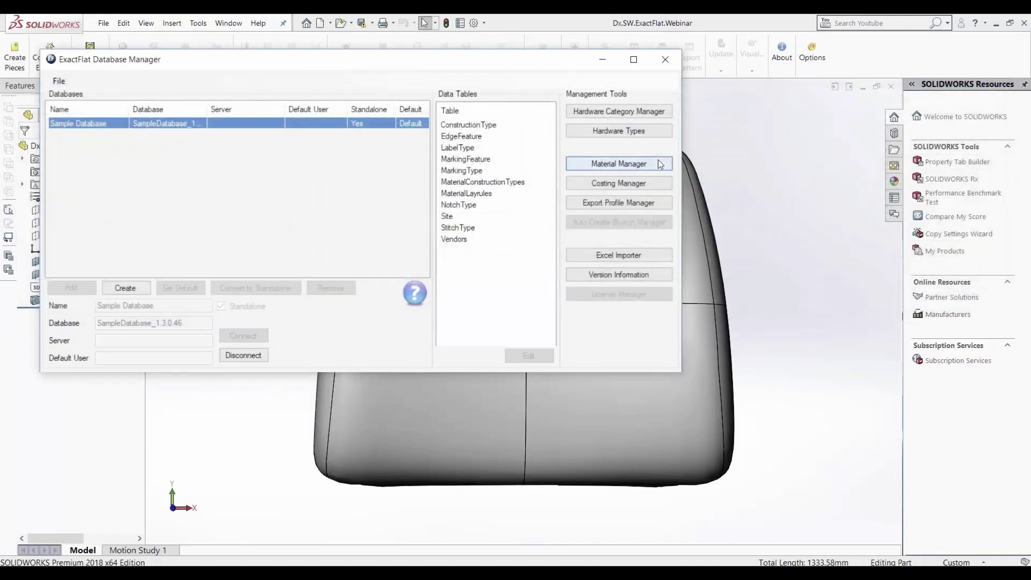
- Examine the nesting, physical and special properties of the EF Sample - 1/4" Glass Air material in the Material Manager
click(660, 162)
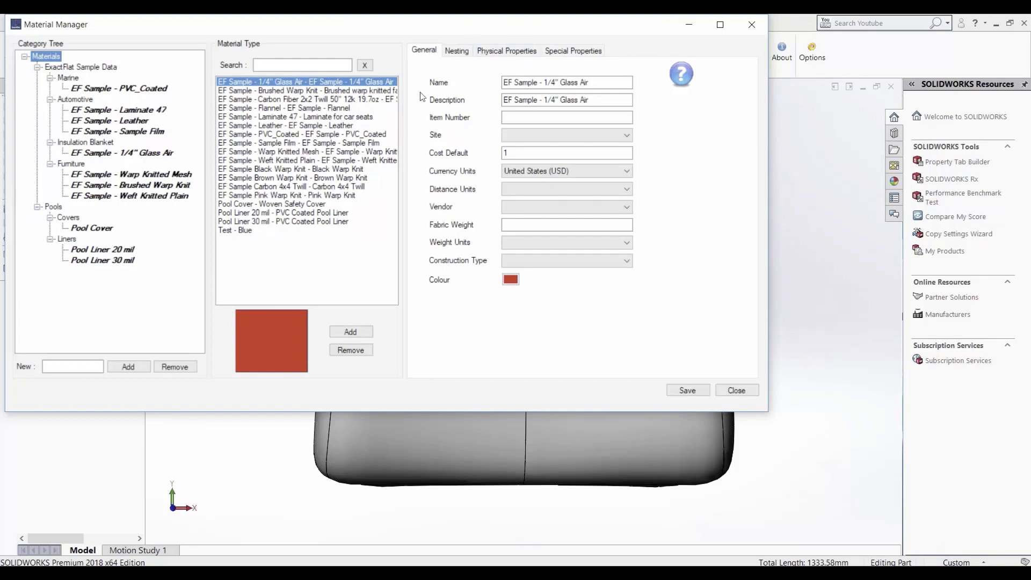
click(457, 53)
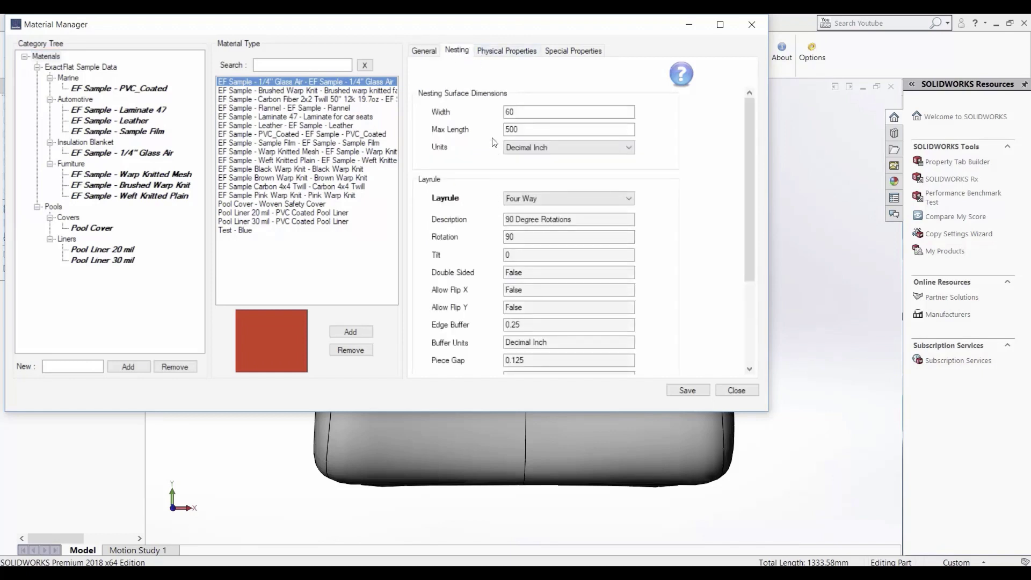
click(502, 51)
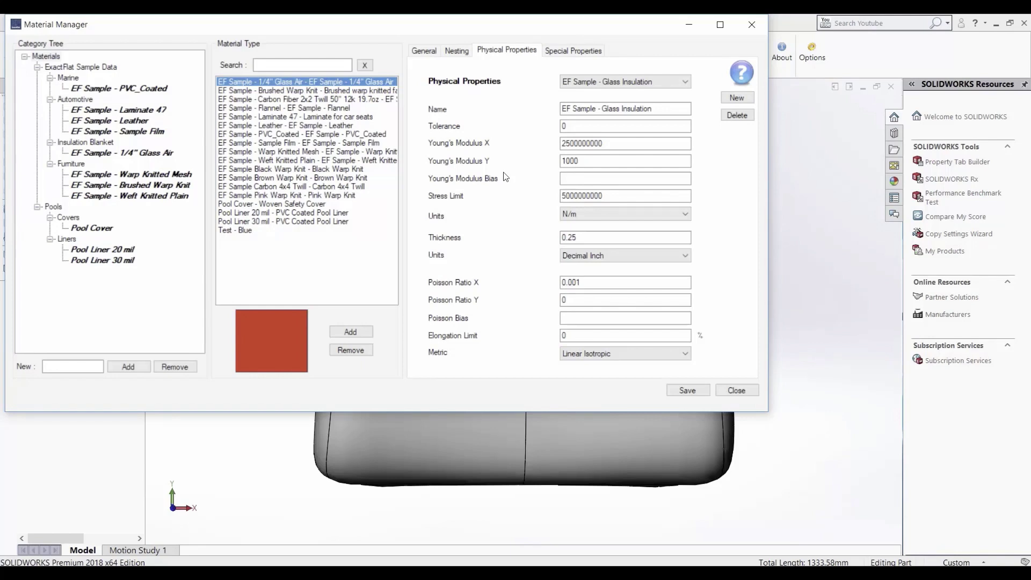
click(586, 50)
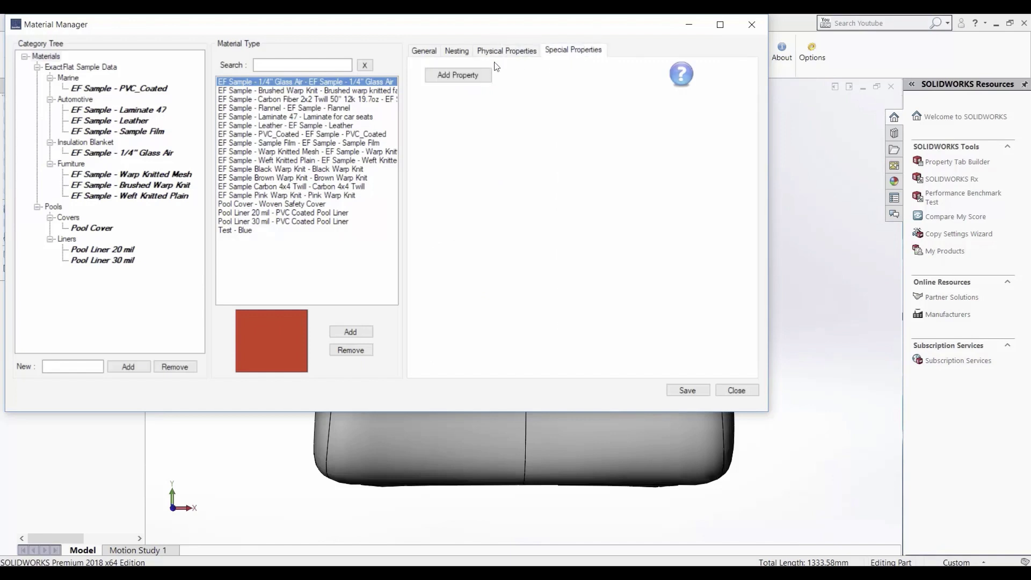
- Add a blank special property to the glass material and close the Material Manager without writing changes to the database
click(469, 76)
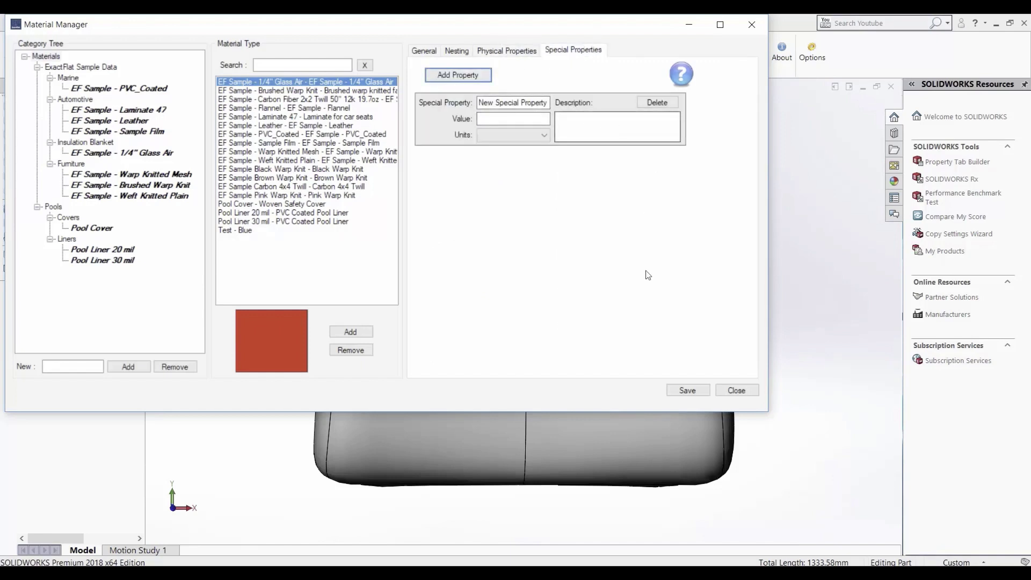
click(746, 26)
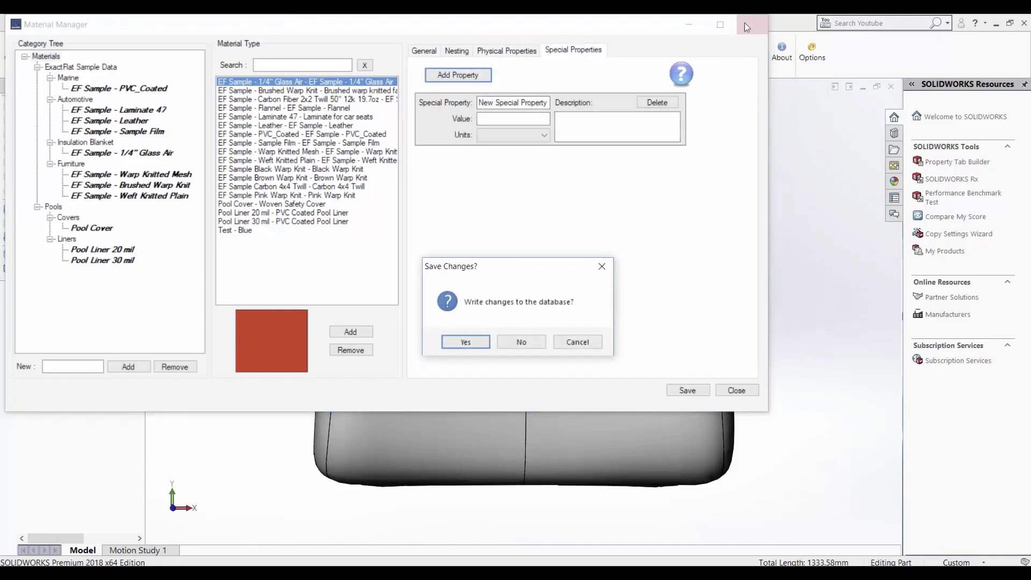
click(756, 26)
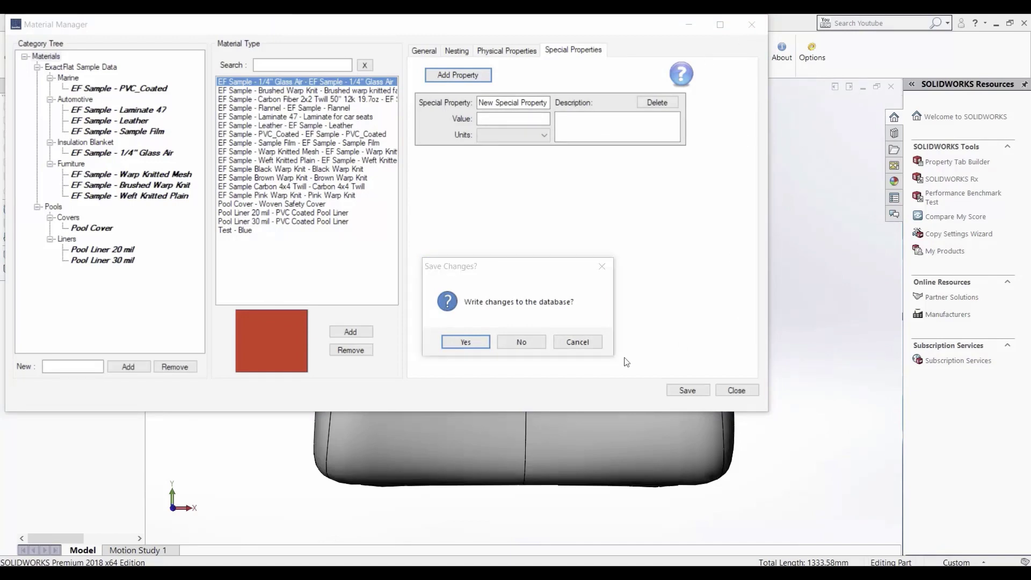
click(507, 338)
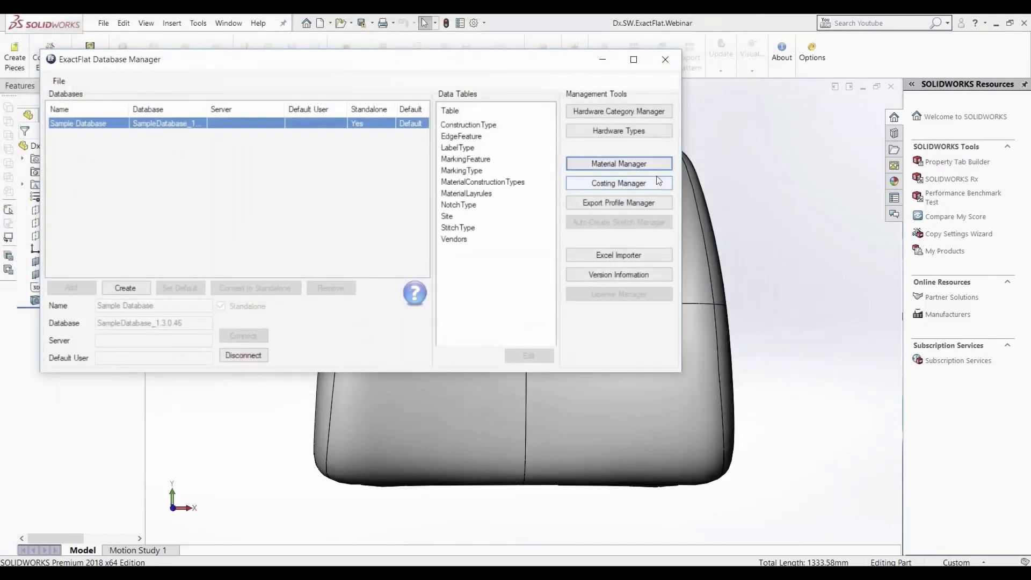
- Review the Export to Eastman Easicut profile in the Export Profile Manager and close the database manager
click(640, 204)
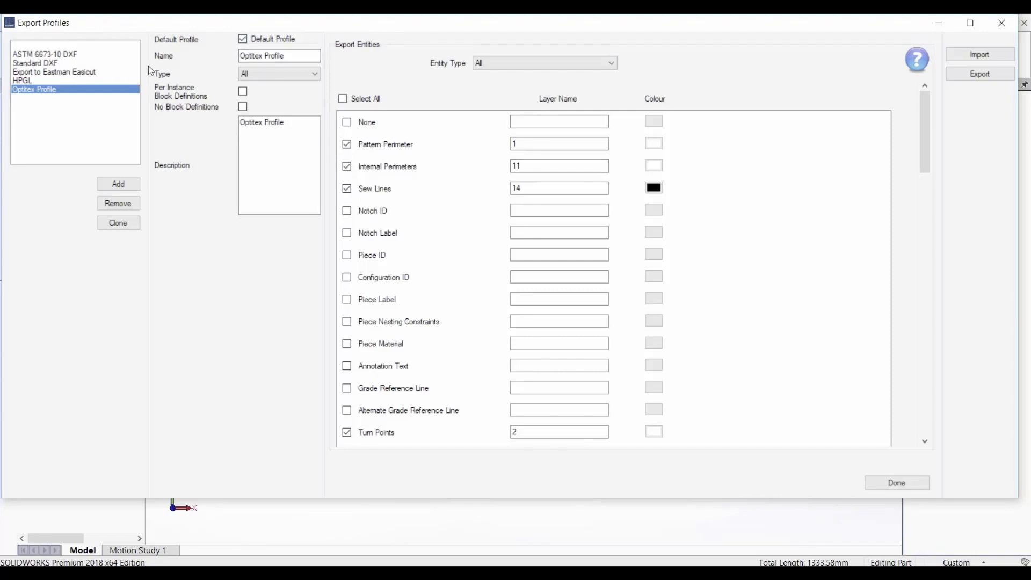
click(45, 74)
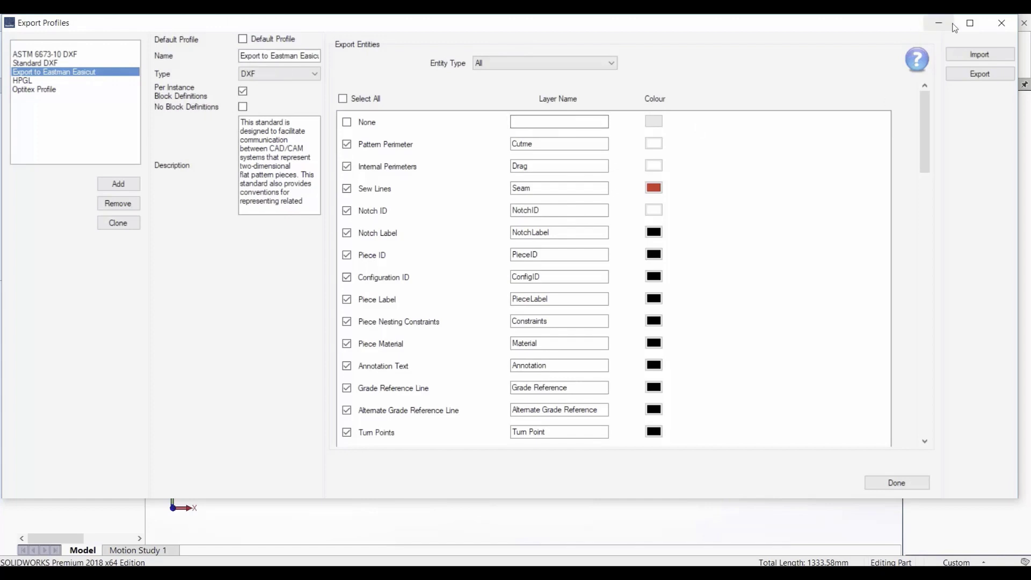
click(1001, 24)
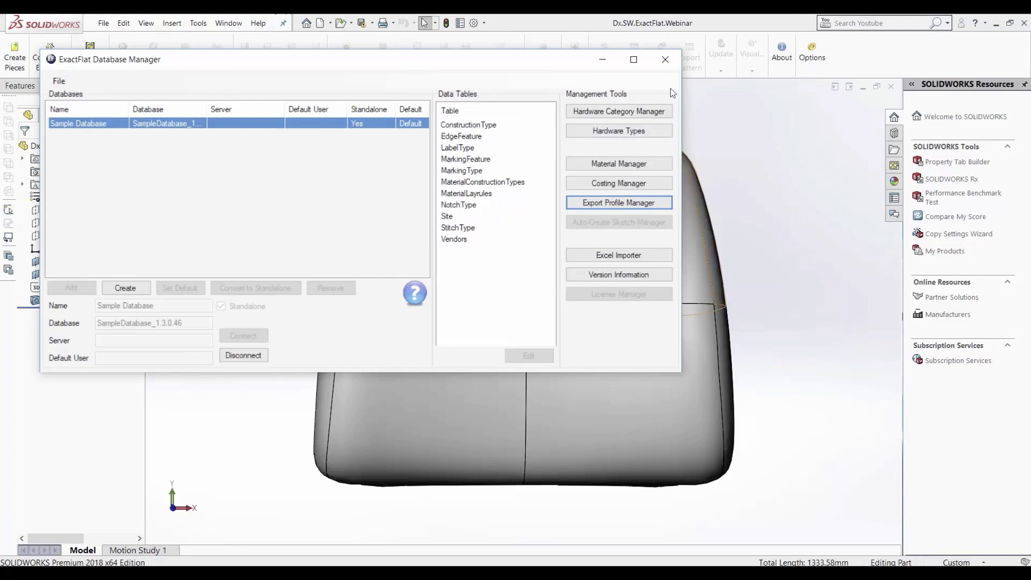
click(670, 59)
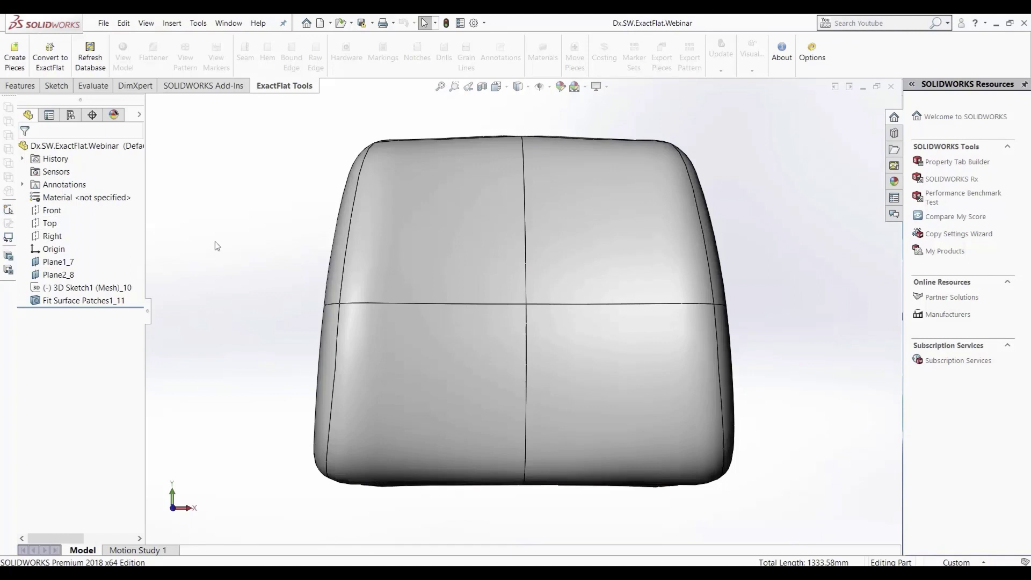
- Start the Piece Creator and create one piece from the four large front faces of the headrest
click(15, 56)
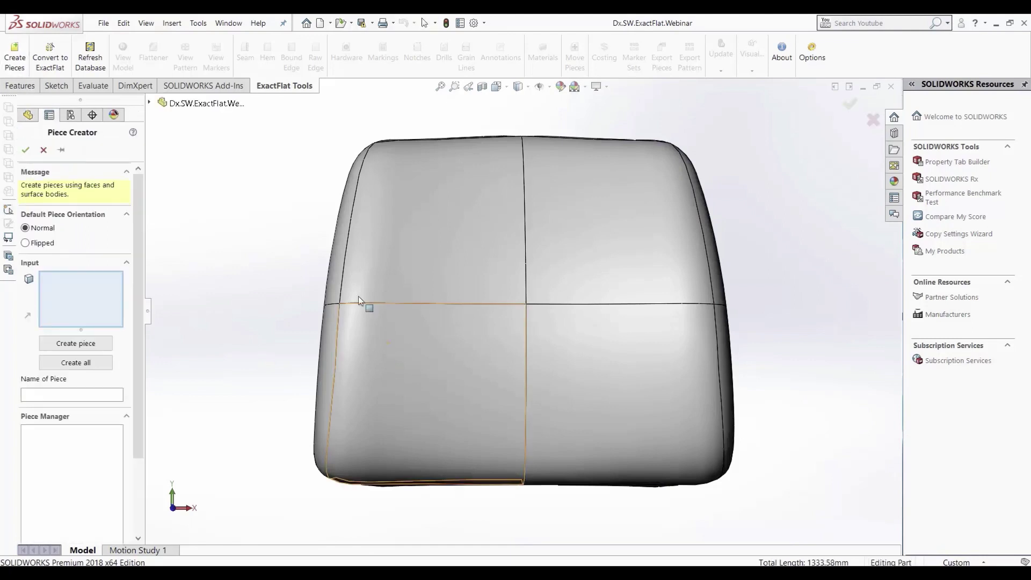
click(433, 277)
click(695, 262)
click(658, 320)
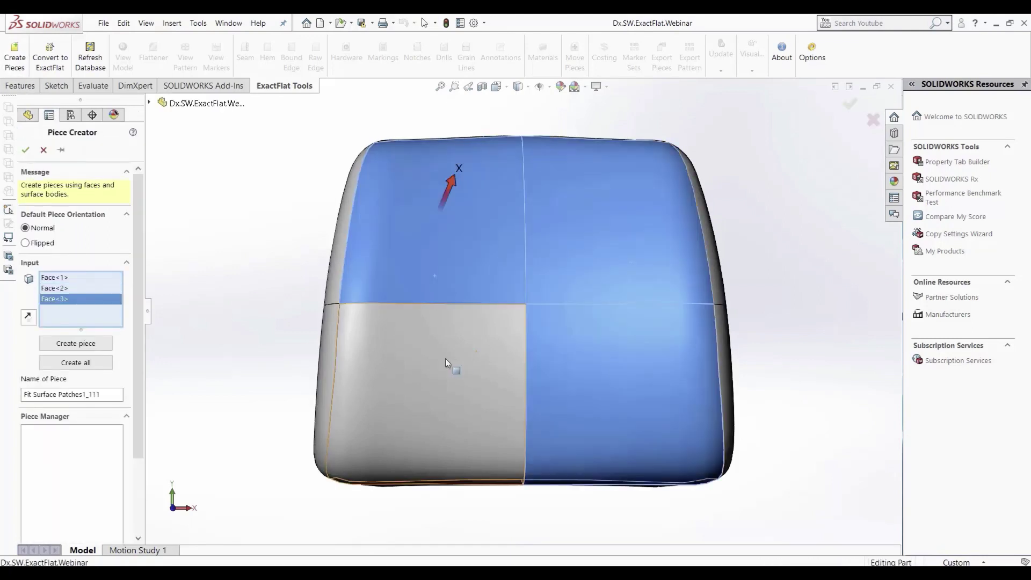
click(445, 358)
click(54, 343)
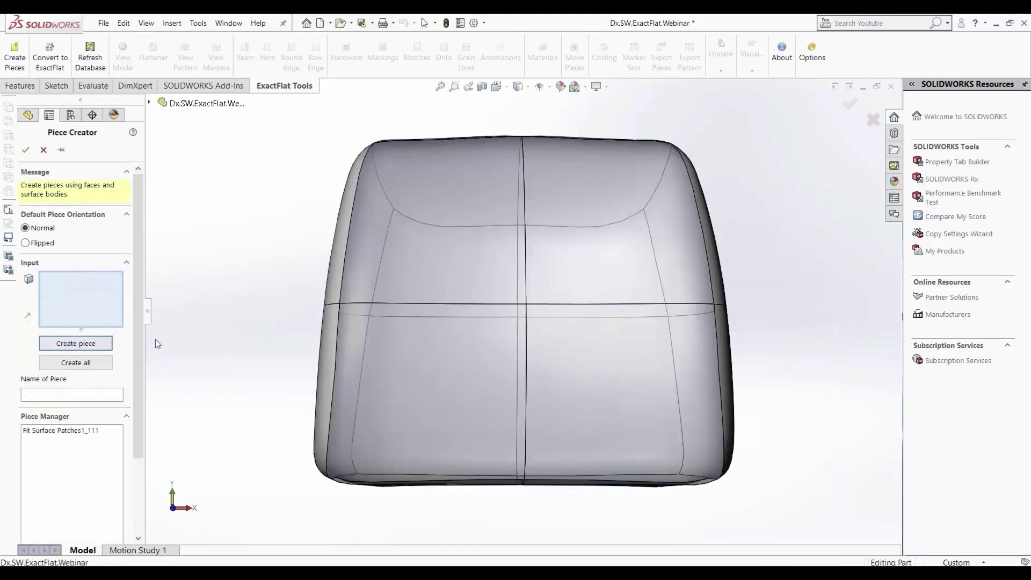
- Create a second piece from the two side faces seen in the left view
key(ctrl+3)
click(462, 269)
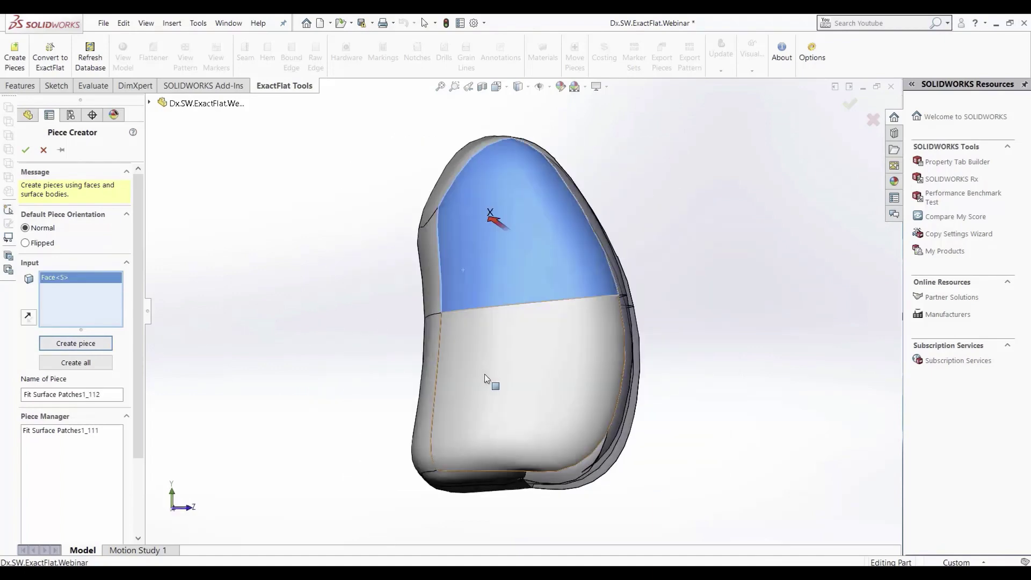
click(484, 374)
click(106, 343)
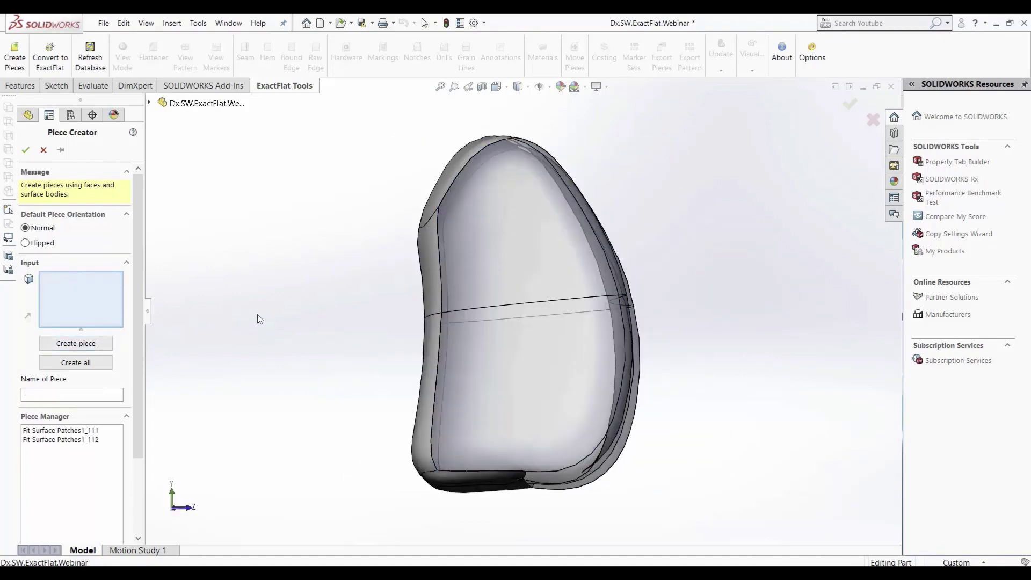
- Create a piece from the two top faces along the headrest's upper rear edge
middle_drag(257, 315, 357, 301)
click(483, 191)
click(512, 180)
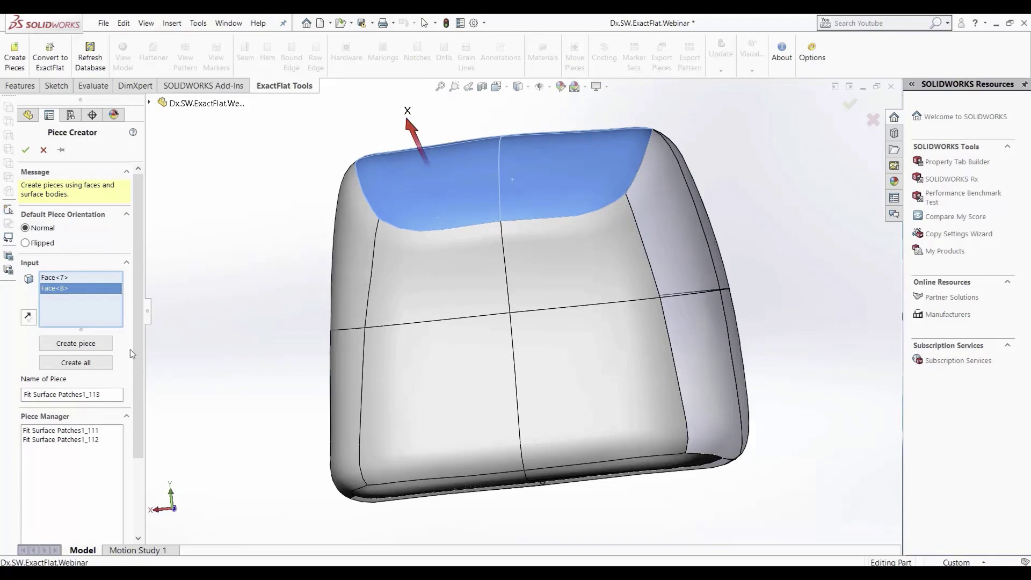
click(106, 343)
- Create a piece from the four large central faces between the two sides on the headrest's concave side
click(396, 262)
click(637, 259)
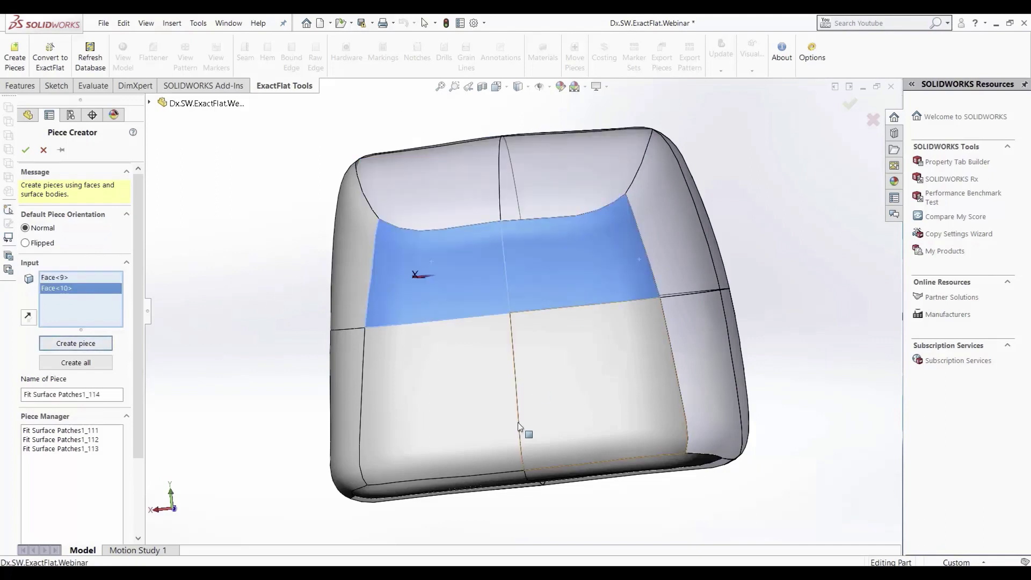
click(520, 423)
click(462, 421)
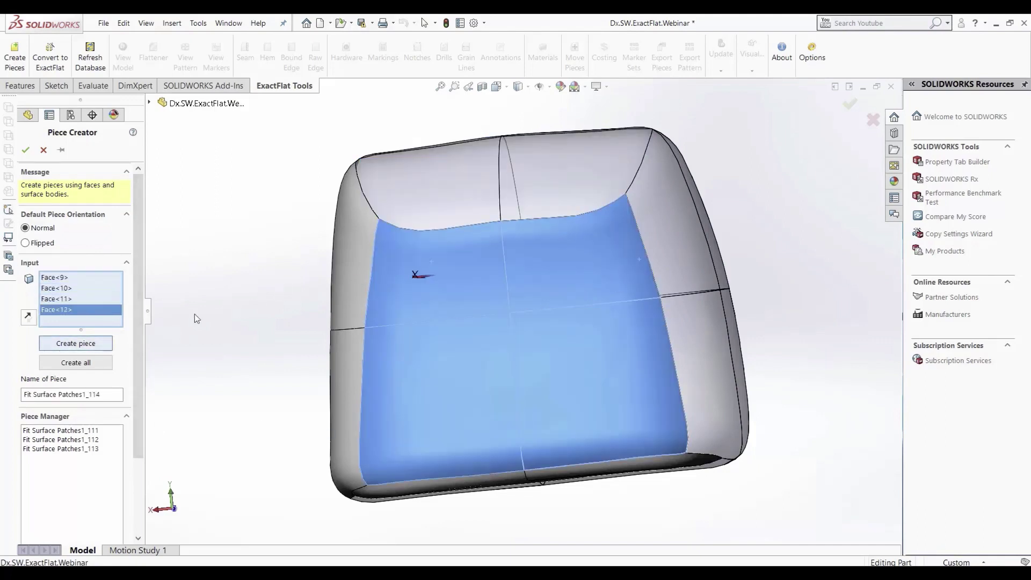
- Create a piece from the two faces on the headrest's remaining side
middle_drag(350, 305, 443, 293)
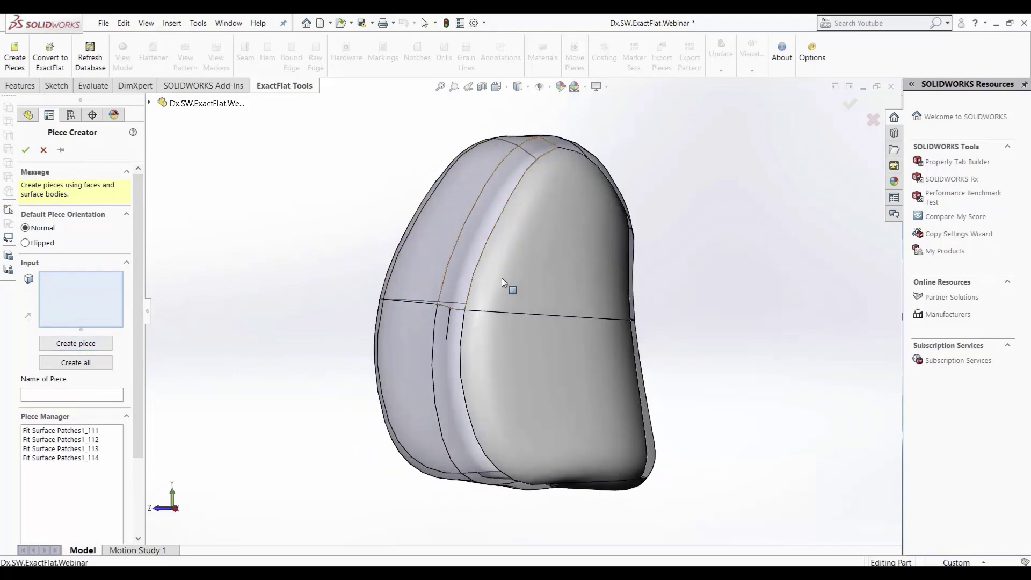
click(502, 278)
click(531, 360)
click(107, 346)
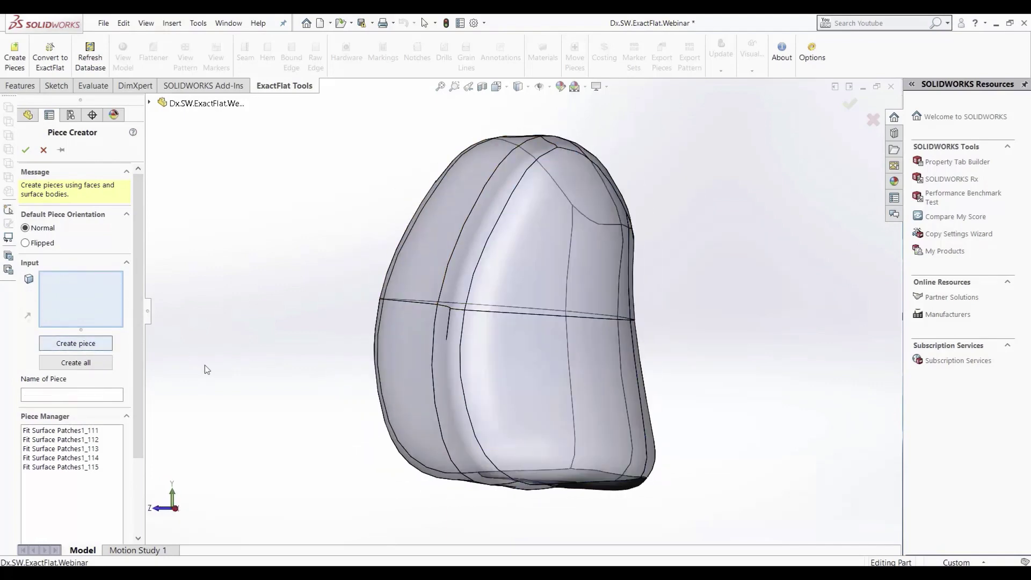
- Create the last piece from the two underside faces of the headrest and accept the Piece Creator
middle_drag(205, 370, 437, 228)
click(562, 370)
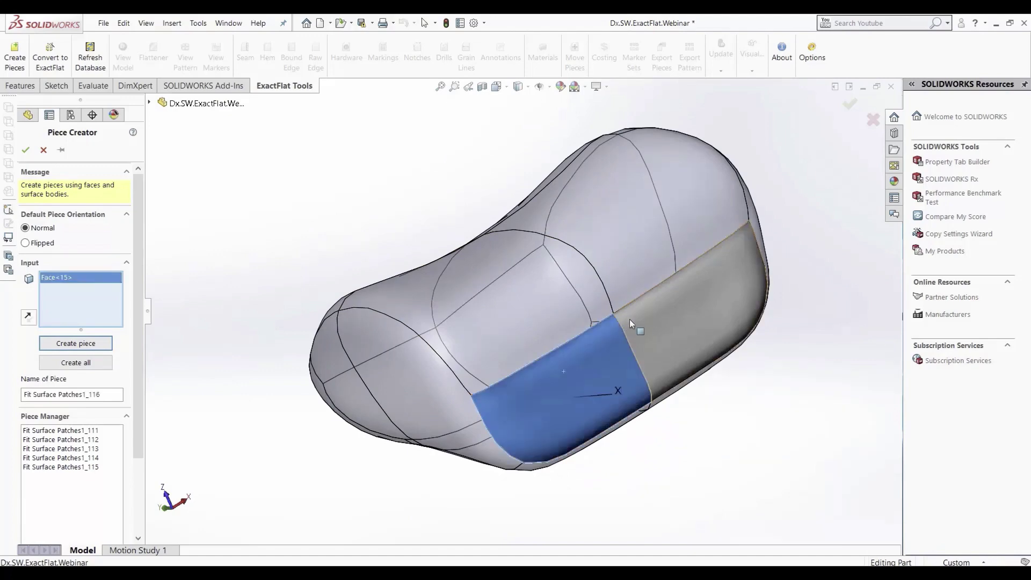
click(629, 320)
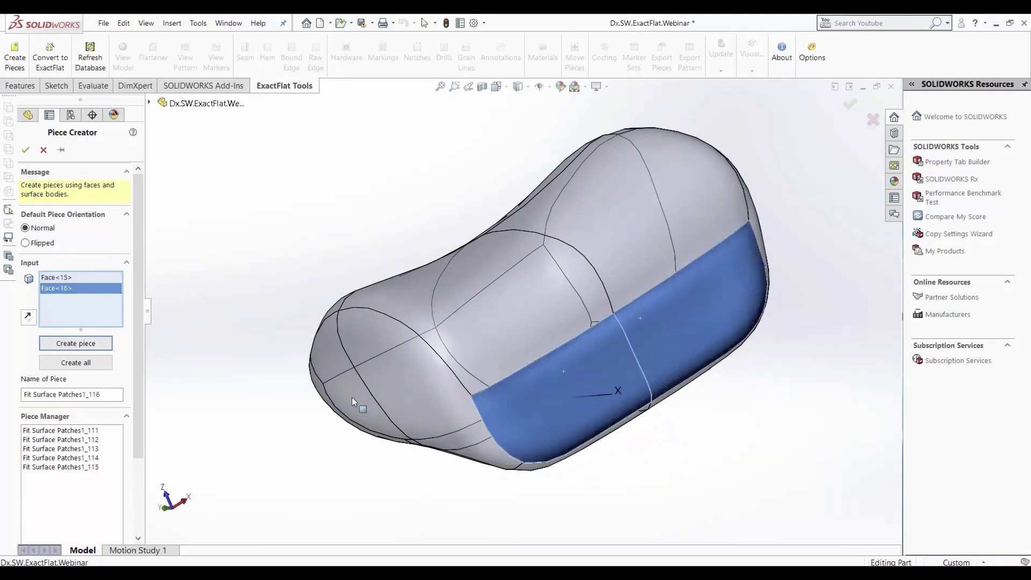
click(52, 347)
middle_drag(247, 233, 142, 414)
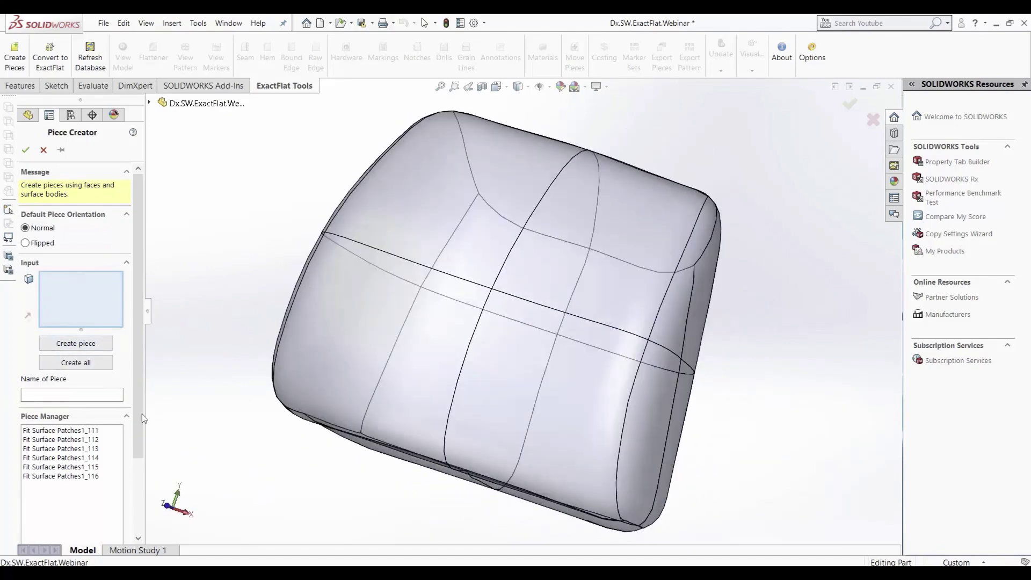
click(25, 151)
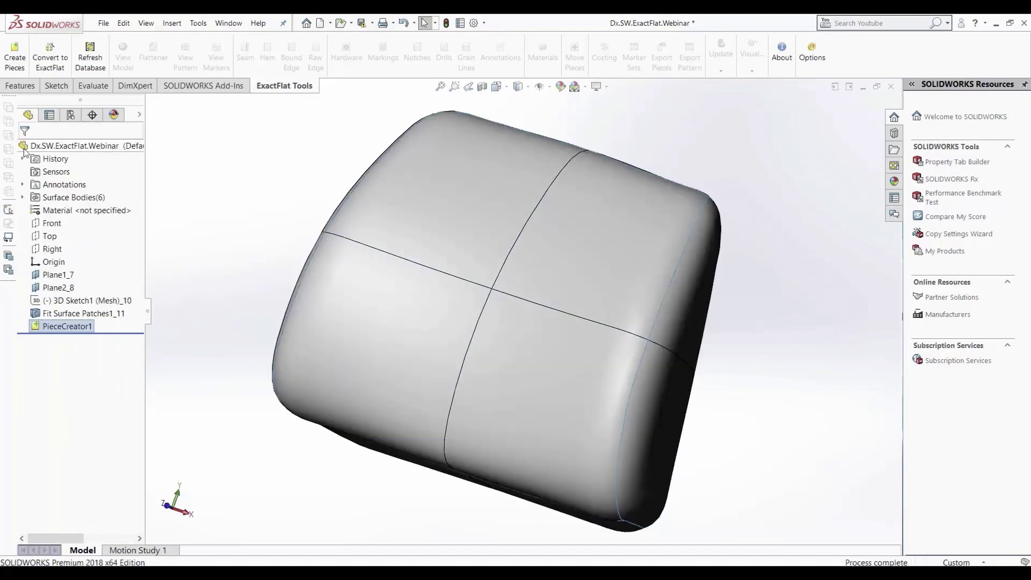
- Convert the part to an ExactFlat file with EF Sample - Leather assigned to all six pieces
click(43, 63)
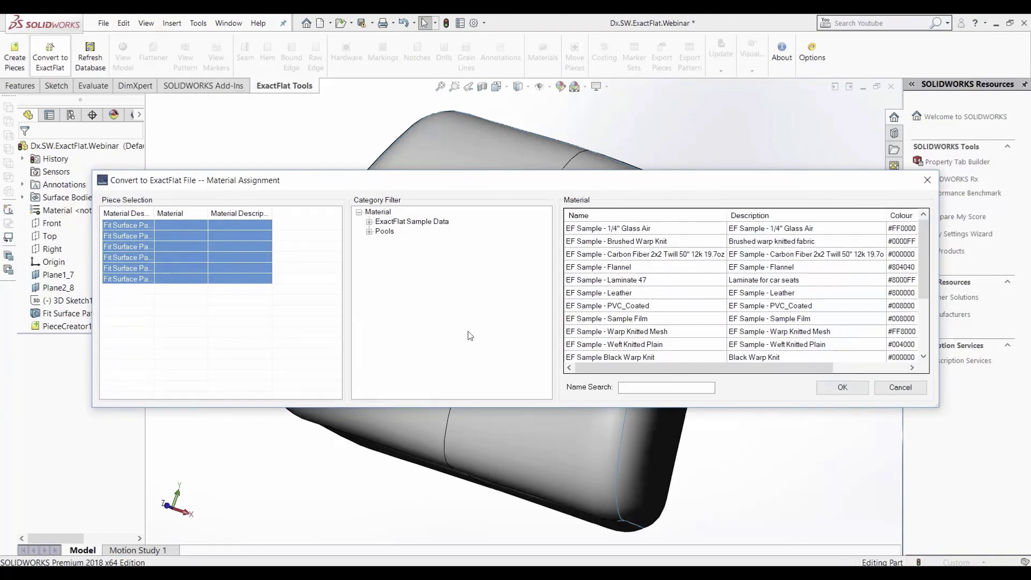
click(655, 294)
click(849, 390)
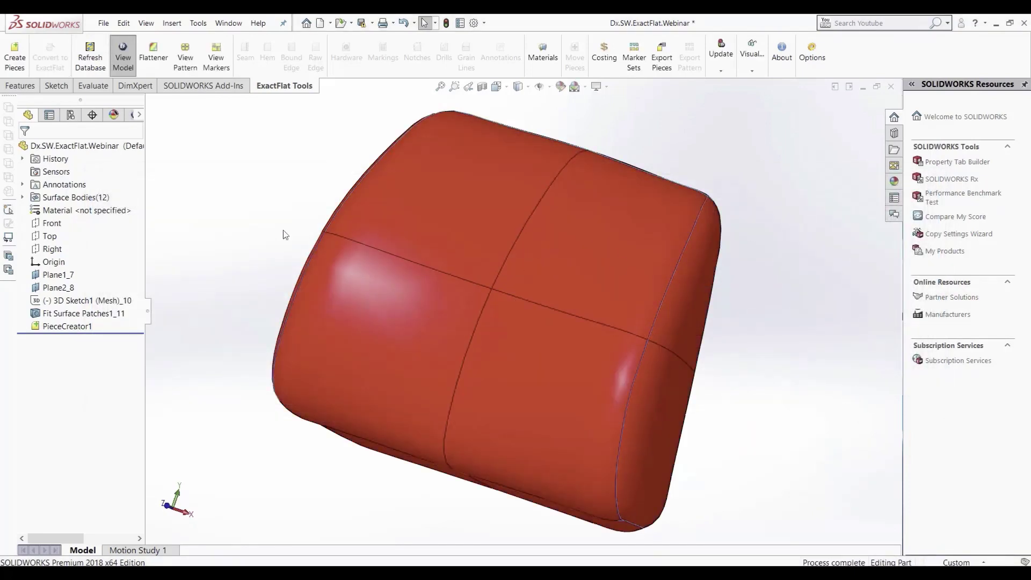
middle_drag(283, 233, 324, 236)
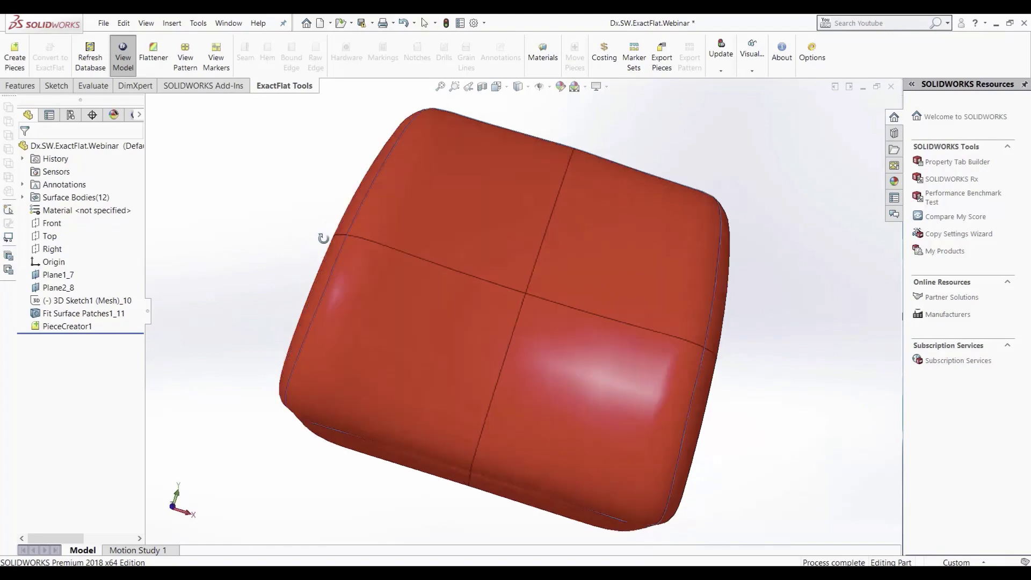
- Open the 3D to 2D Flattener, inspect the mesh from several sides, and remesh all six pieces
click(153, 54)
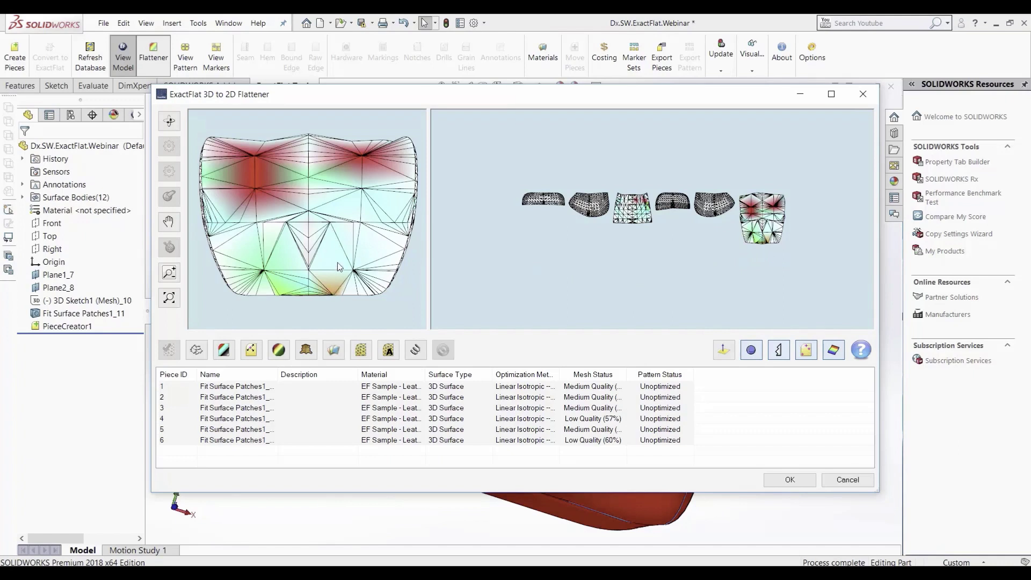
scroll(354, 258, down, 5)
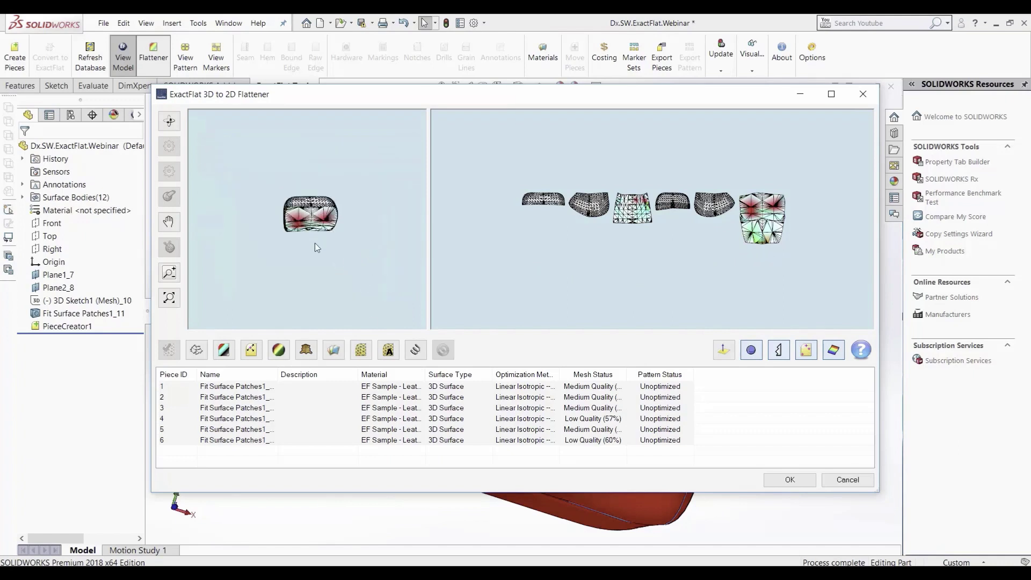
drag(316, 243, 318, 260)
scroll(316, 231, up, 8)
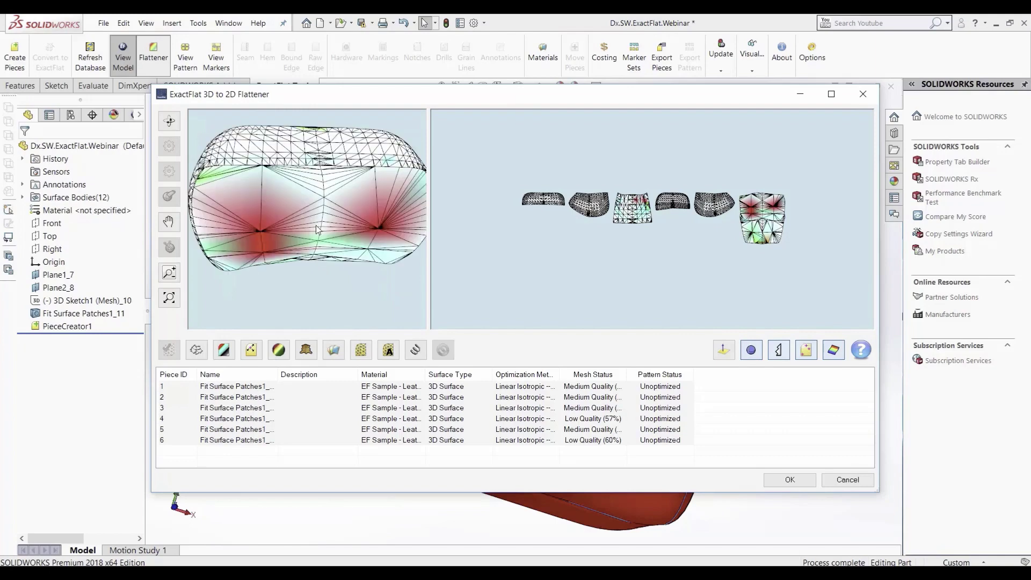
scroll(319, 216, down, 3)
drag(321, 217, 476, 257)
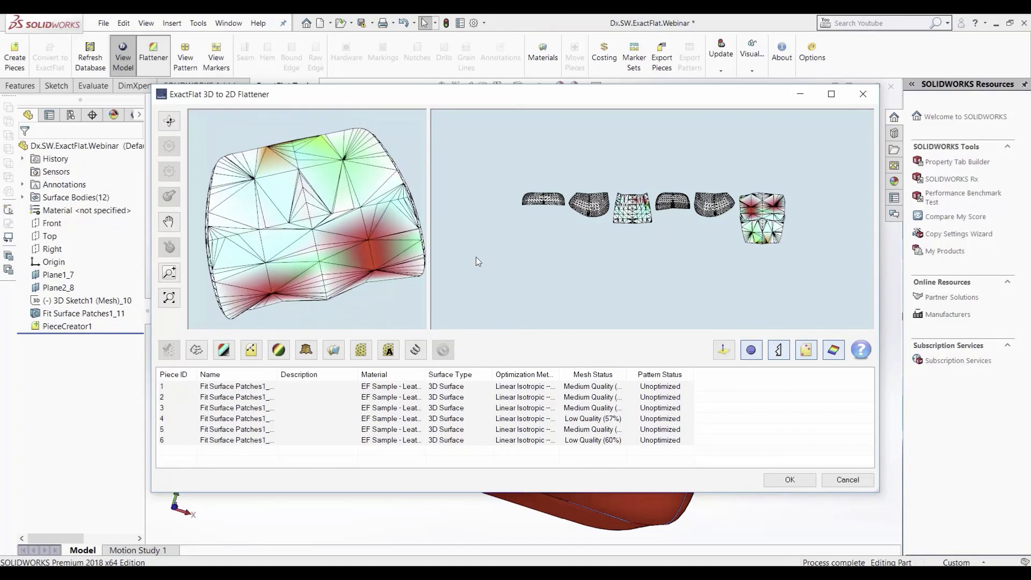
click(361, 356)
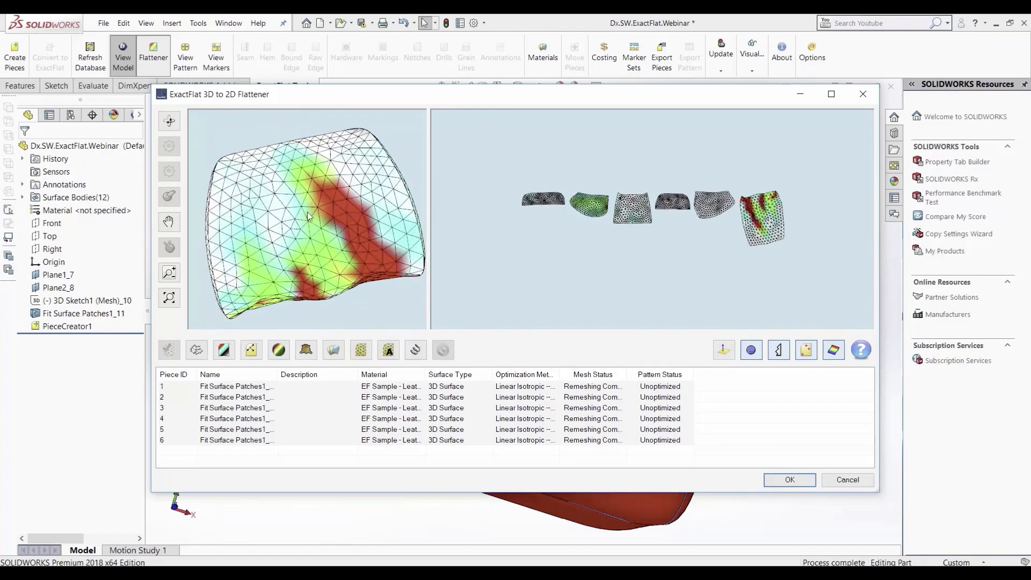
- Run the pattern optimization on all remeshed pieces and accept the flattening
mouse_move(303, 236)
mouse_down()
mouse_move(204, 225)
mouse_move(351, 235)
mouse_move(314, 236)
mouse_up()
drag(419, 267, 237, 211)
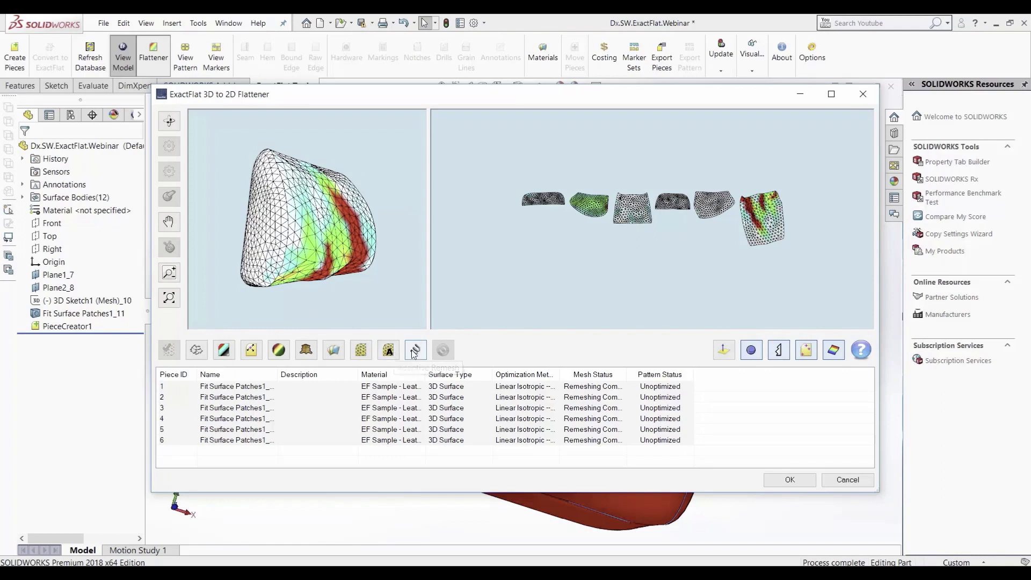
click(414, 352)
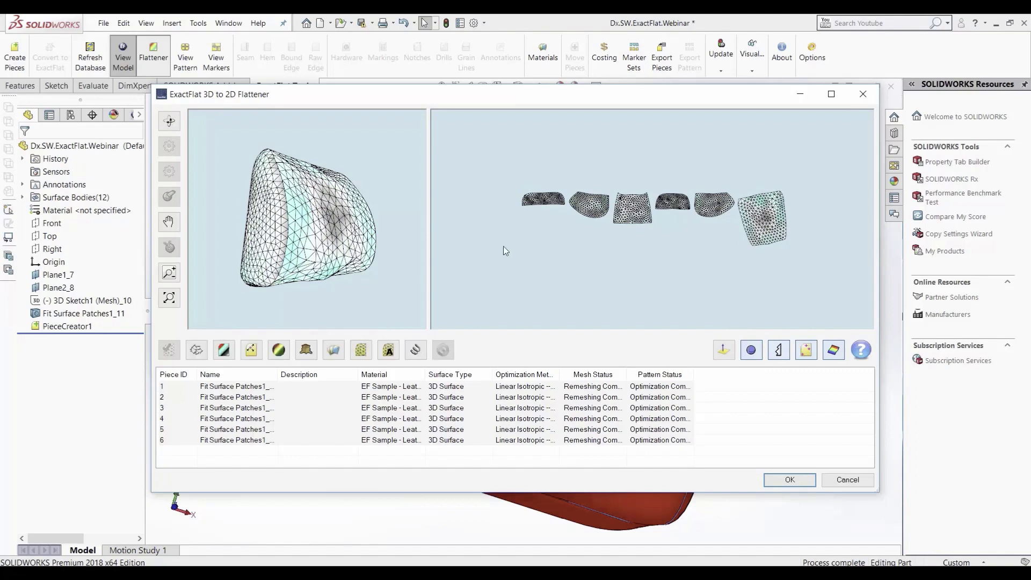
click(801, 481)
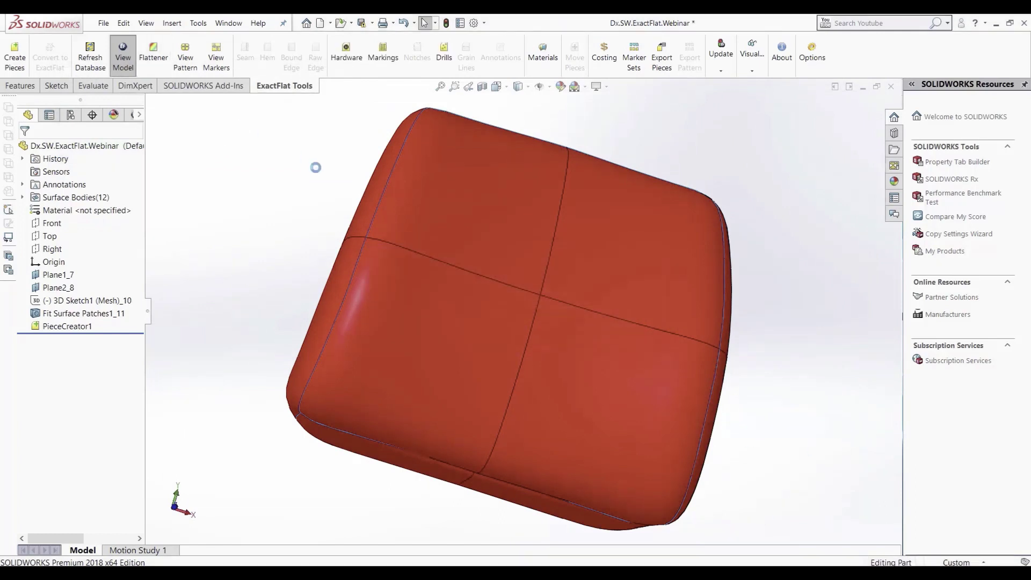
- Show the flat pattern and use Move Pieces to place the largest piece above the row
click(185, 57)
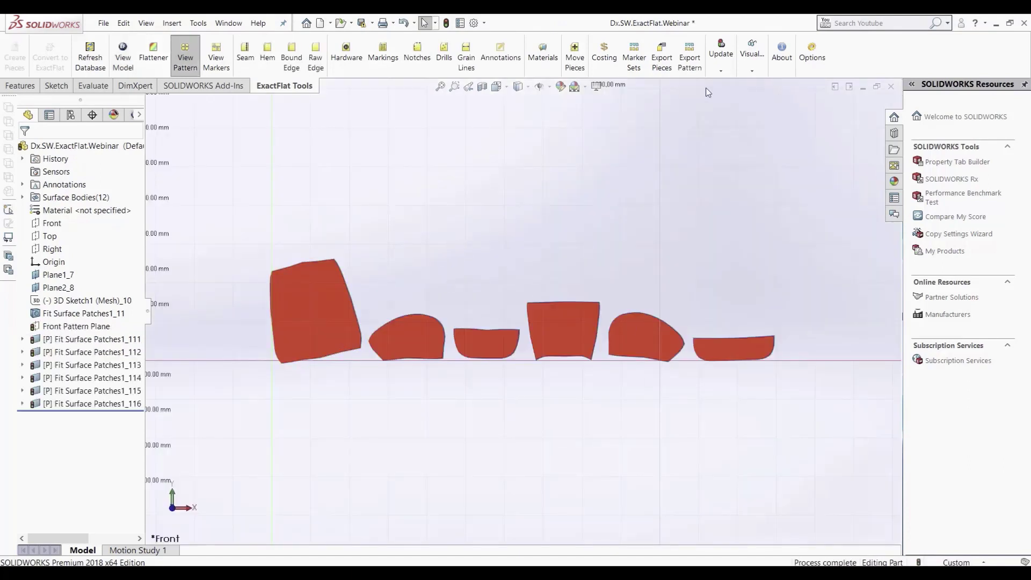
click(575, 57)
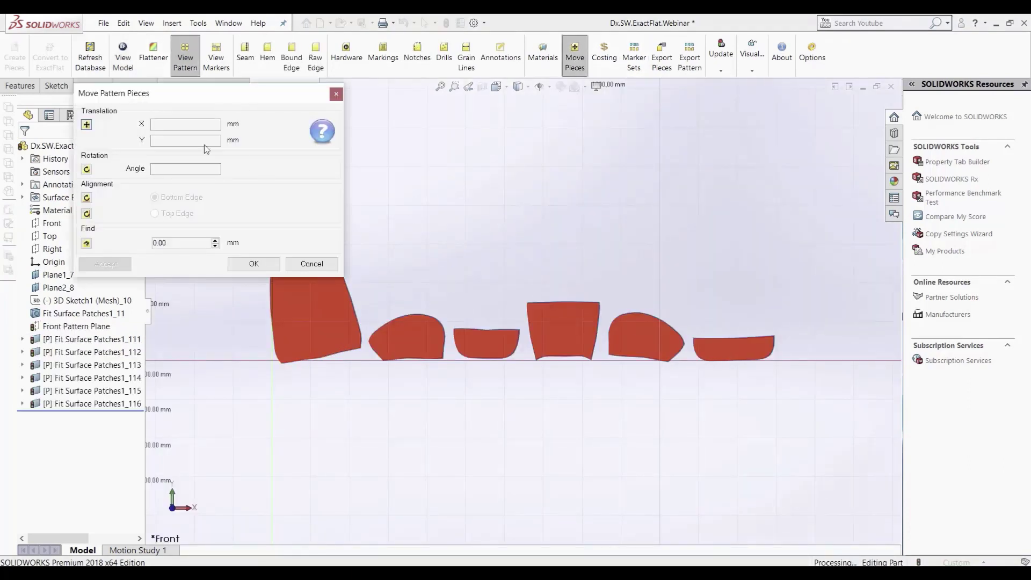
click(315, 302)
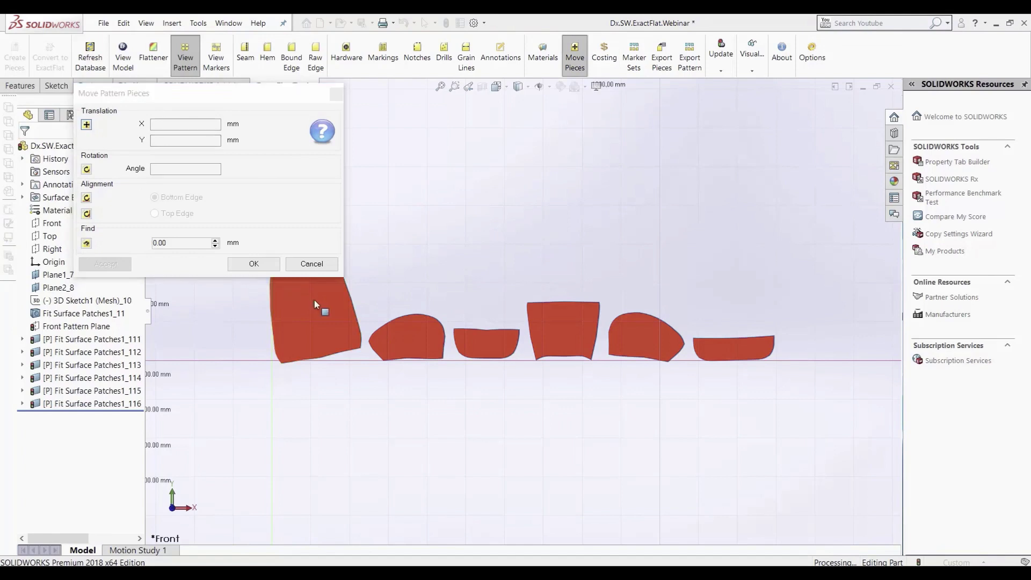
drag(314, 300, 553, 167)
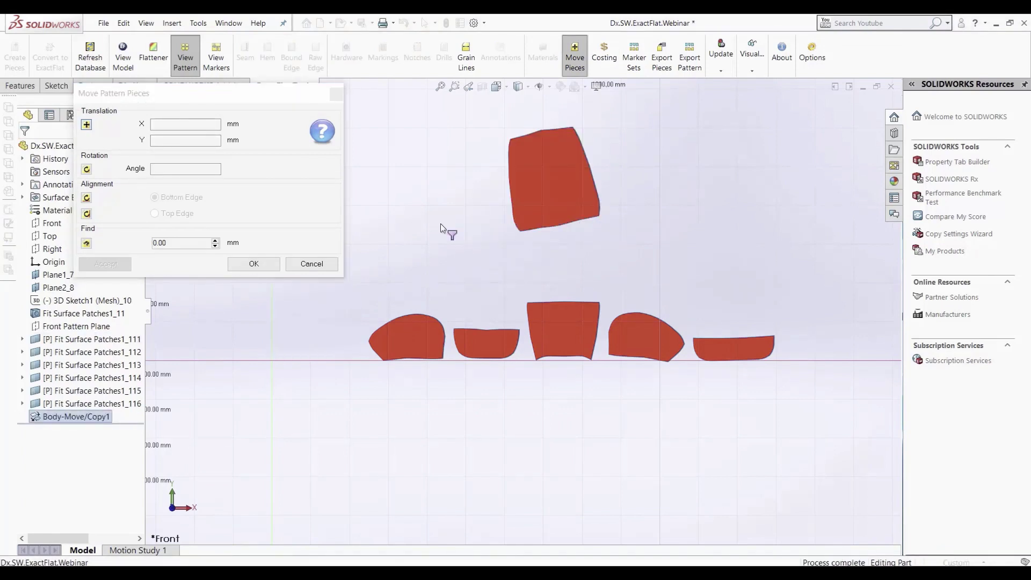
- Rotate the largest piece level using the Bottom Edge alignment on its lower edge
click(87, 198)
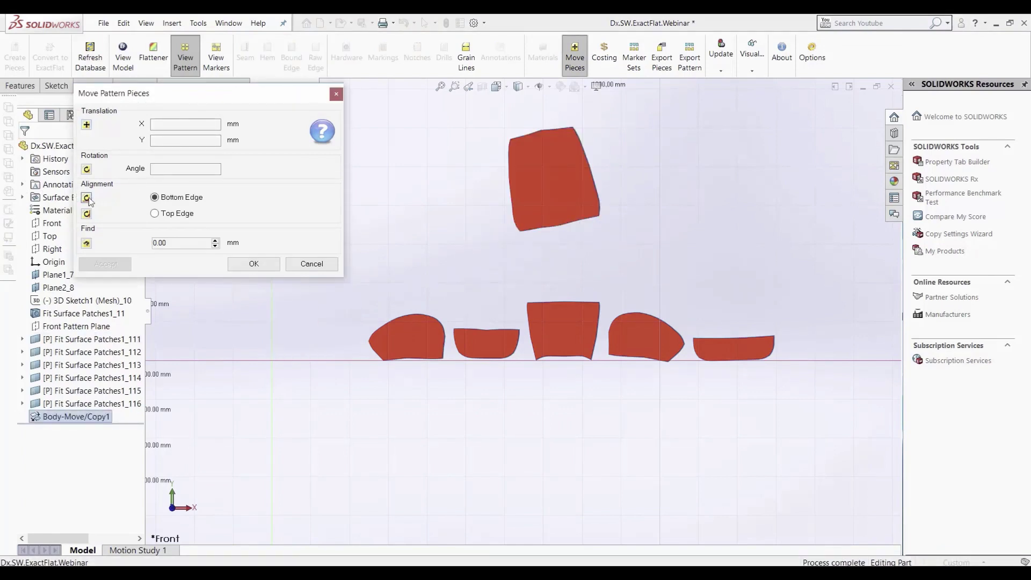
click(560, 227)
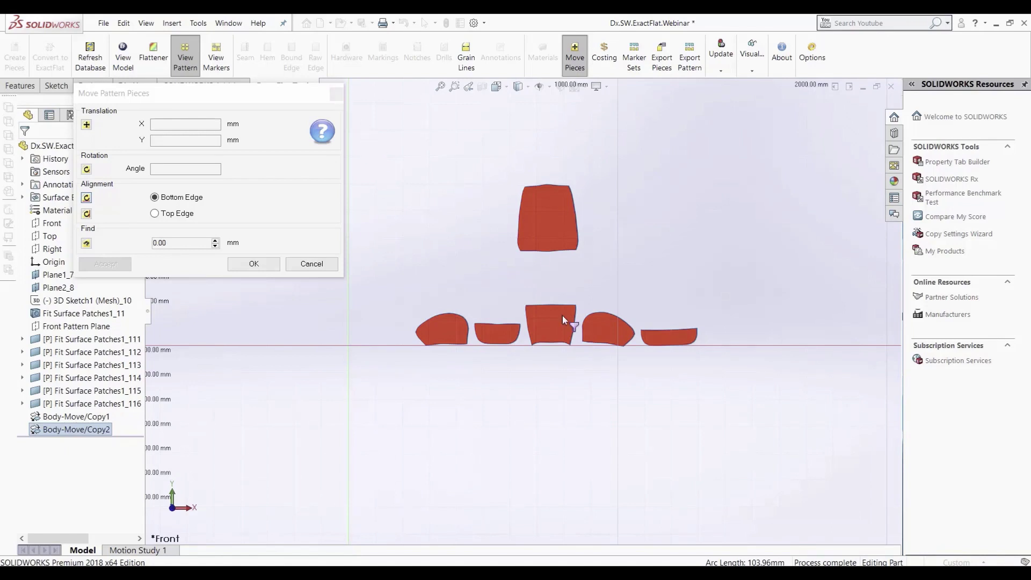
- Move the trapezoidal piece directly below the largest piece and the first rounded side piece to its left
click(569, 280)
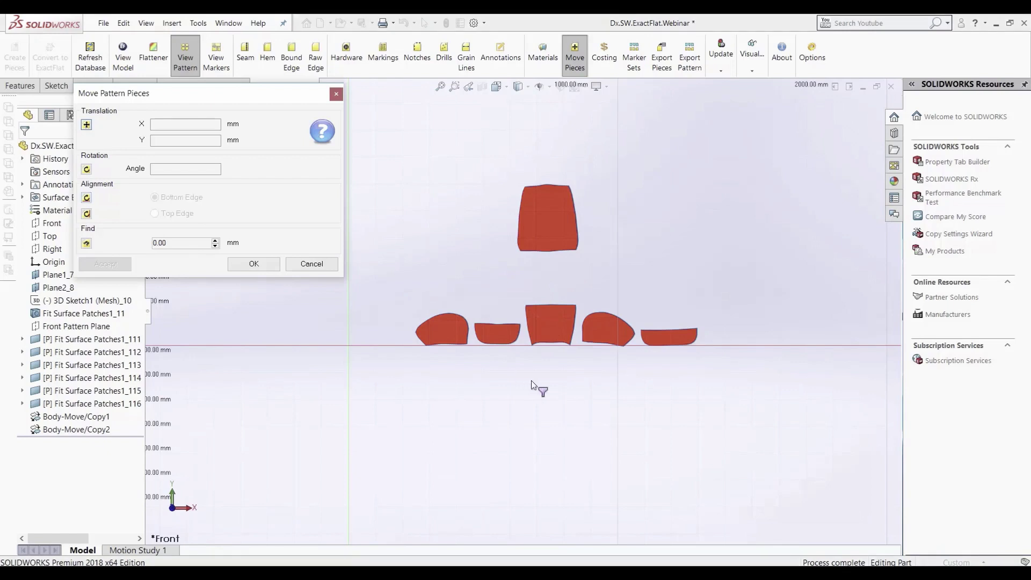
click(547, 316)
drag(548, 301, 547, 281)
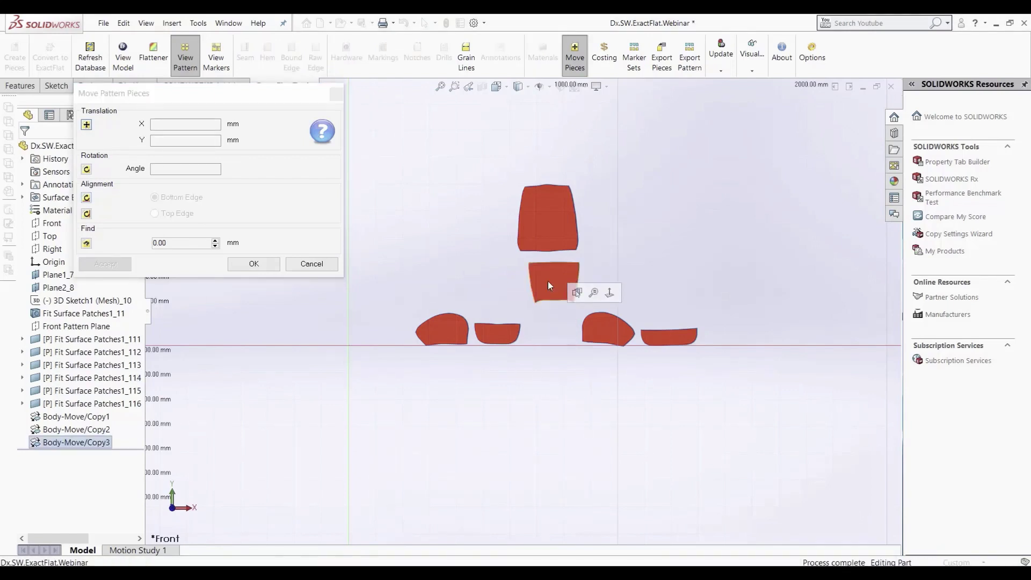
key(z)
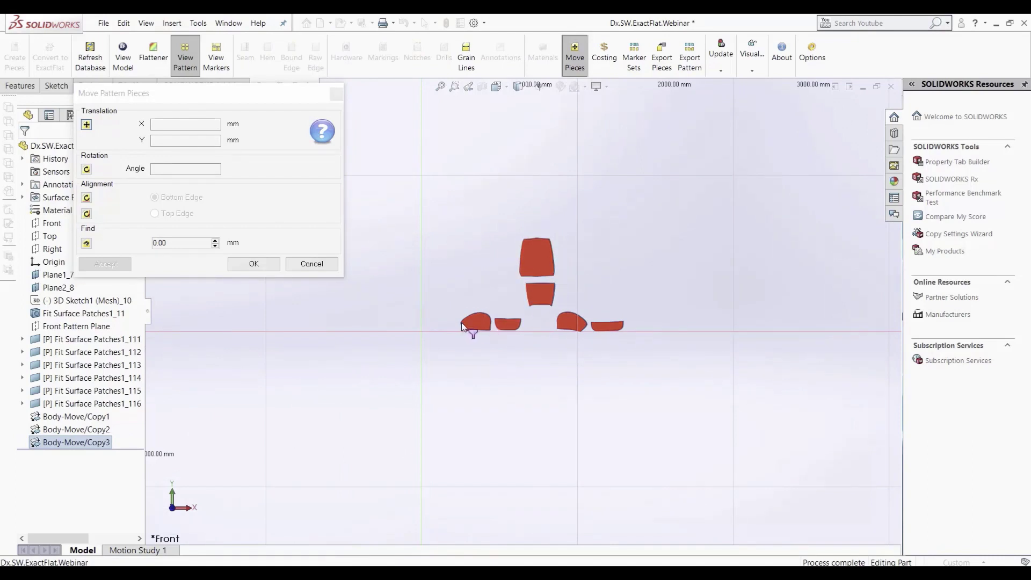
drag(472, 326, 497, 256)
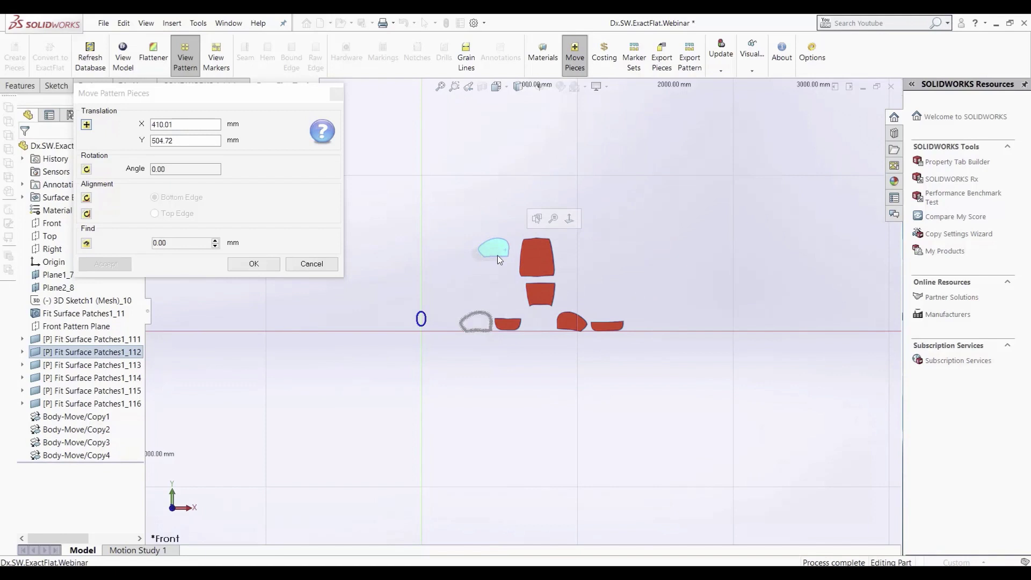
- Set the Find spacing to 22 mm and match the second rounded side piece to the largest piece's right edge
click(86, 245)
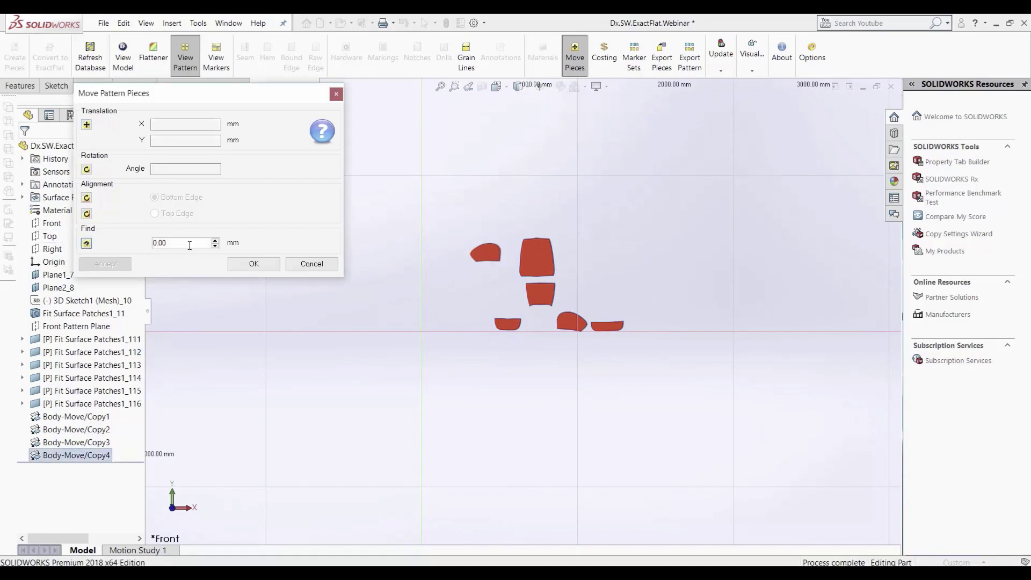
drag(190, 244, 153, 242)
text(33)
key(BackSpace)
key(BackSpace)
text(22)
click(86, 244)
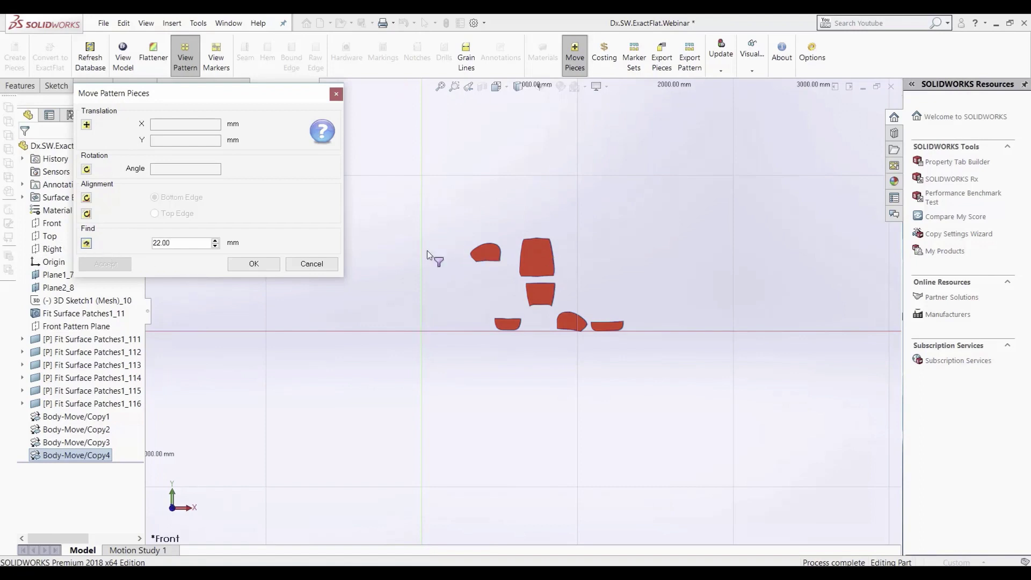
click(556, 259)
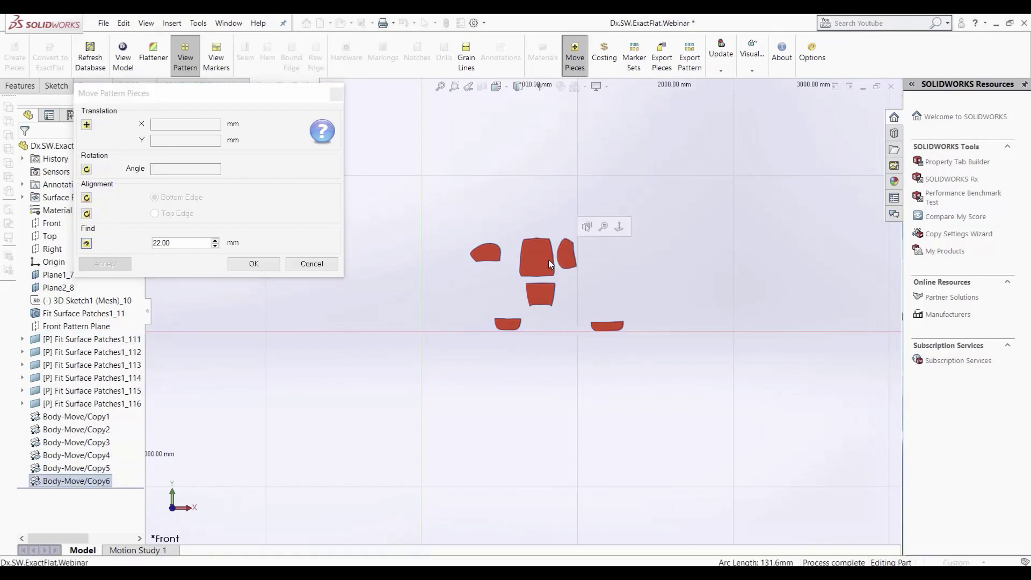
- Match the other rounded piece to the largest piece's left edge and the two narrow pieces to its top and bottom edges
click(520, 255)
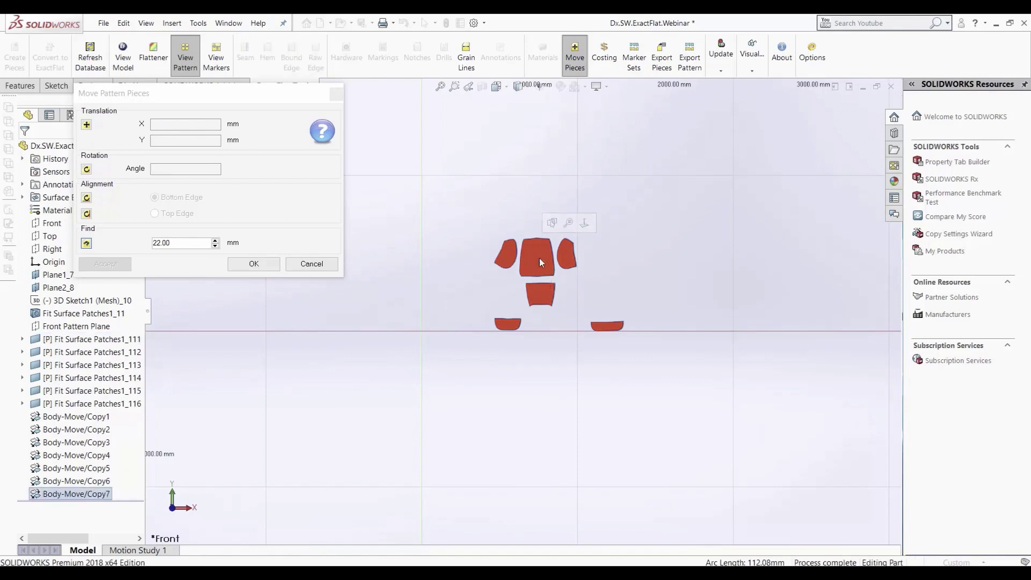
click(536, 238)
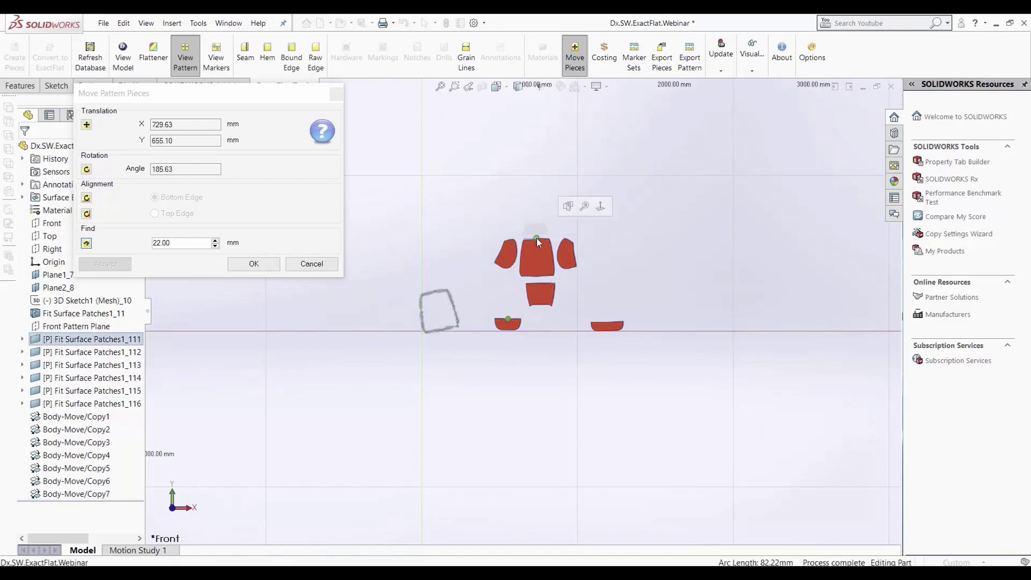
click(538, 276)
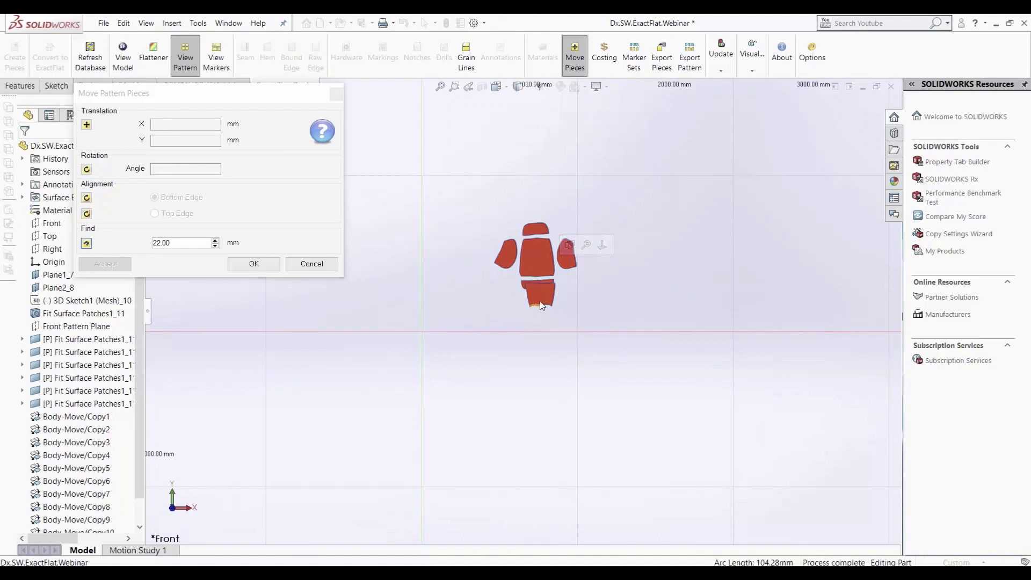
- Match the trapezoidal piece to the upper edge of the narrow piece above the largest piece and finish moving pieces
click(537, 226)
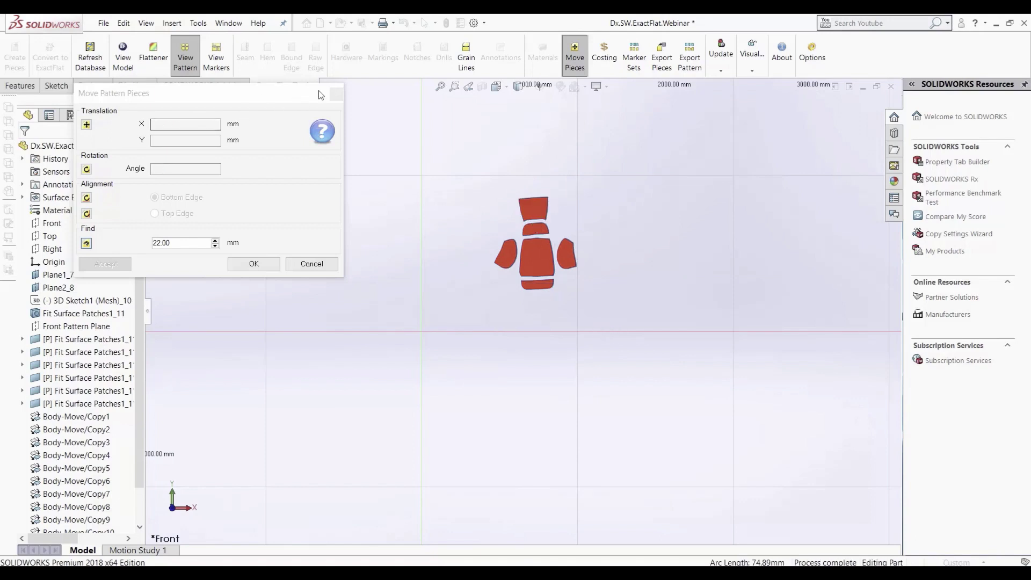
click(337, 94)
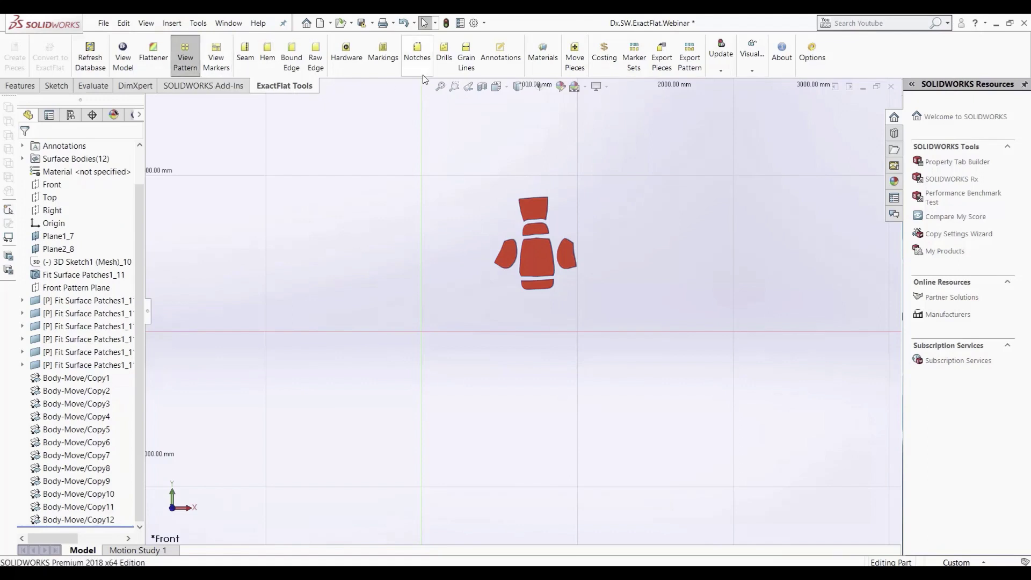
click(439, 87)
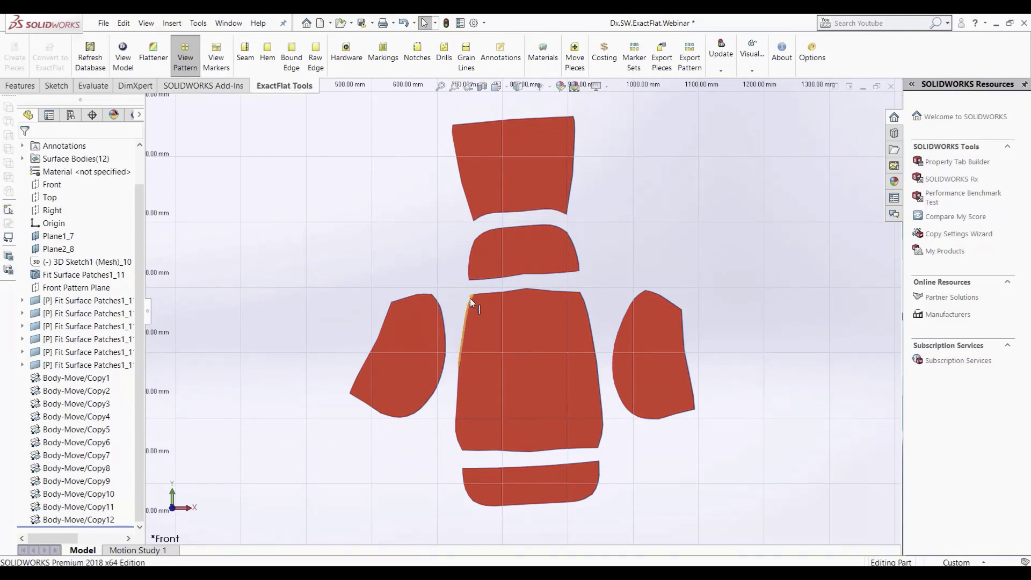
- Start a seam pairing both left edge segments of the largest piece with the adjoining curved edges of the left rounded piece
click(248, 59)
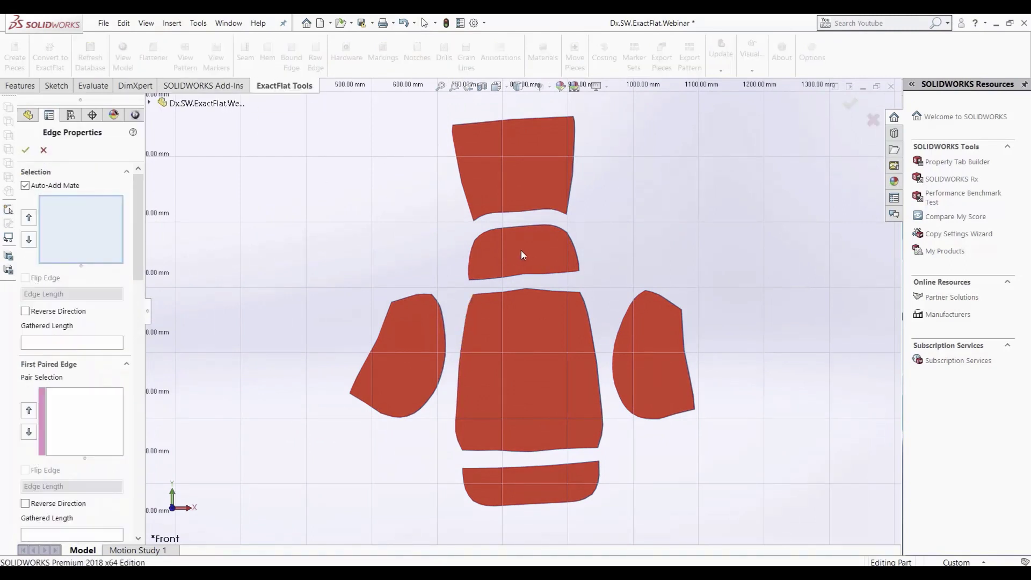
click(462, 449)
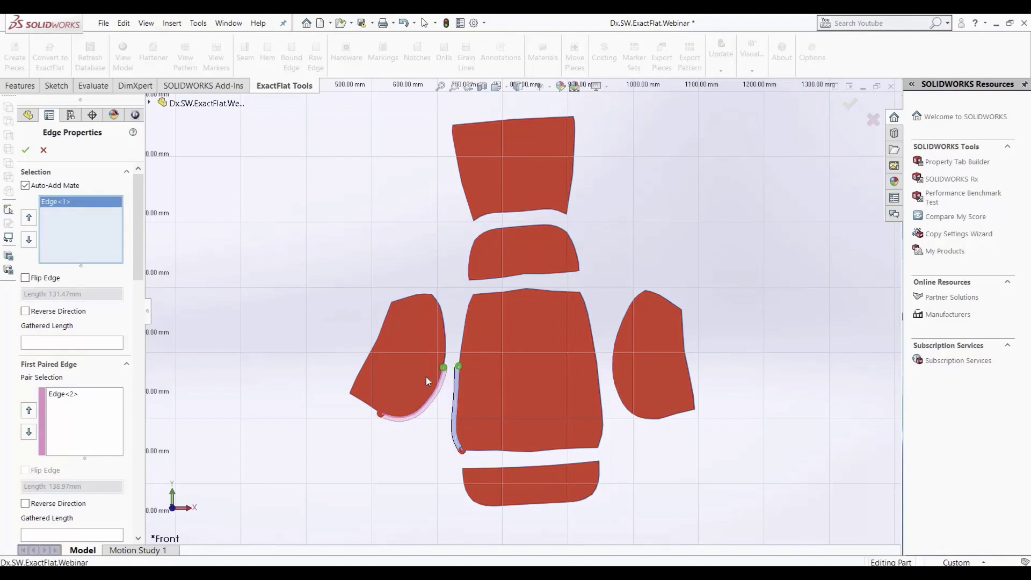
click(446, 350)
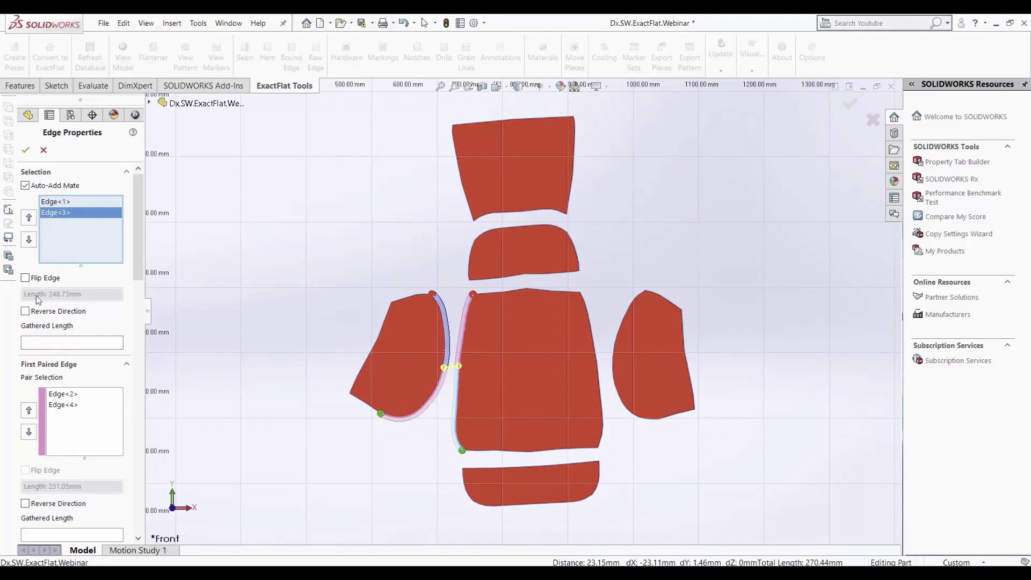
click(25, 311)
click(25, 312)
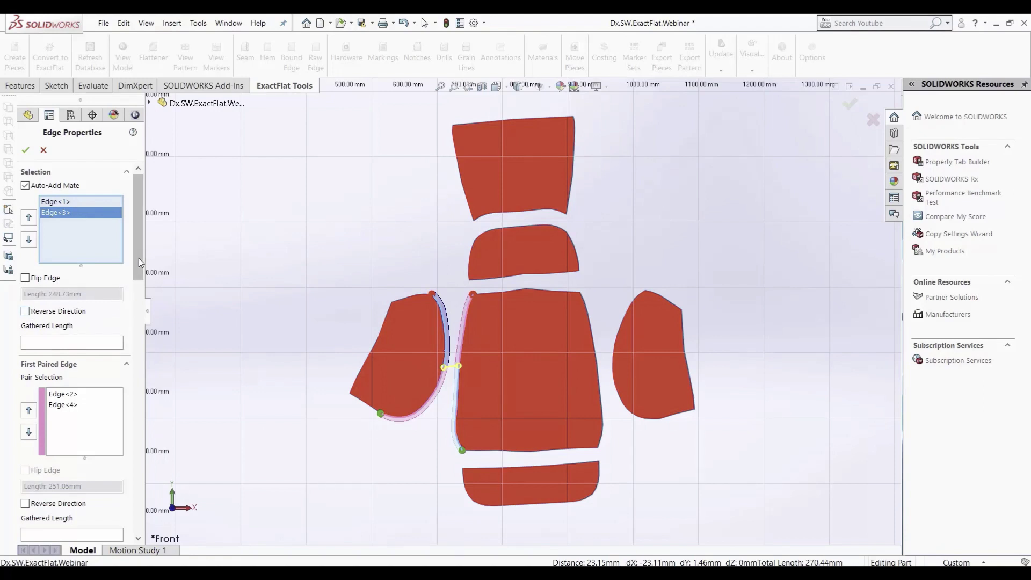
- Set the seam type of the paired edges to Join 10mm
drag(139, 265, 135, 293)
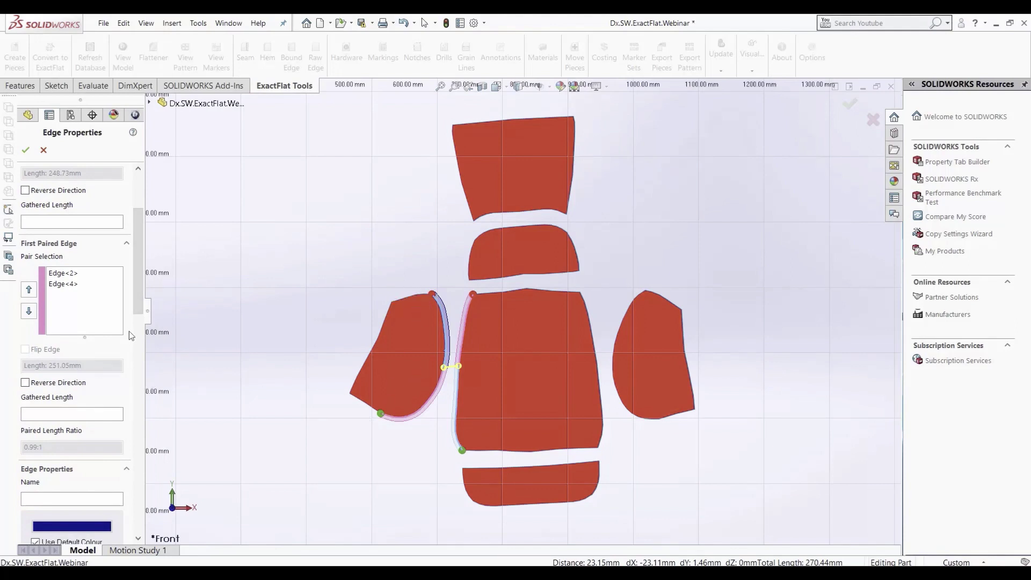
drag(140, 302, 146, 347)
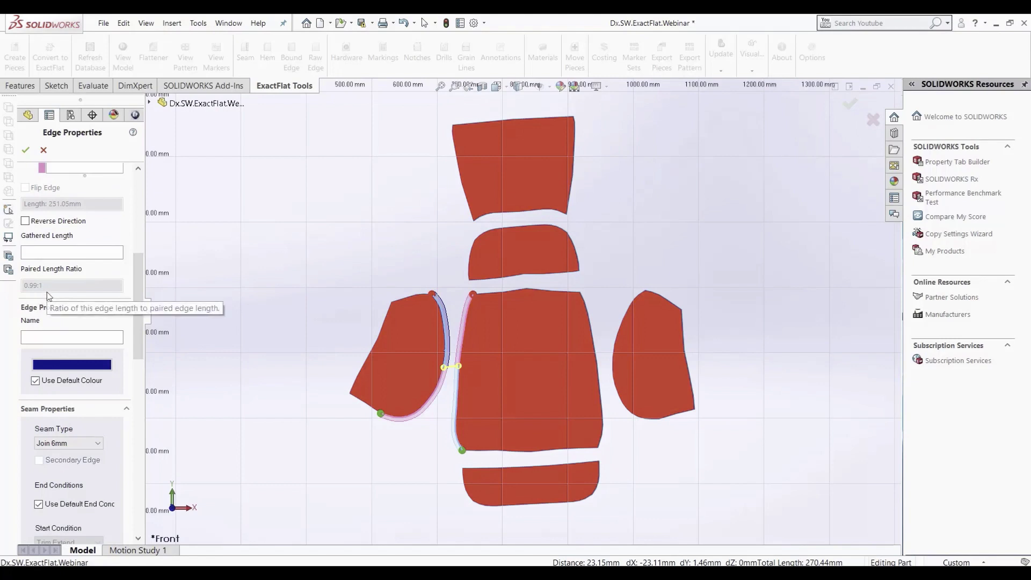
scroll(137, 279, down, 5)
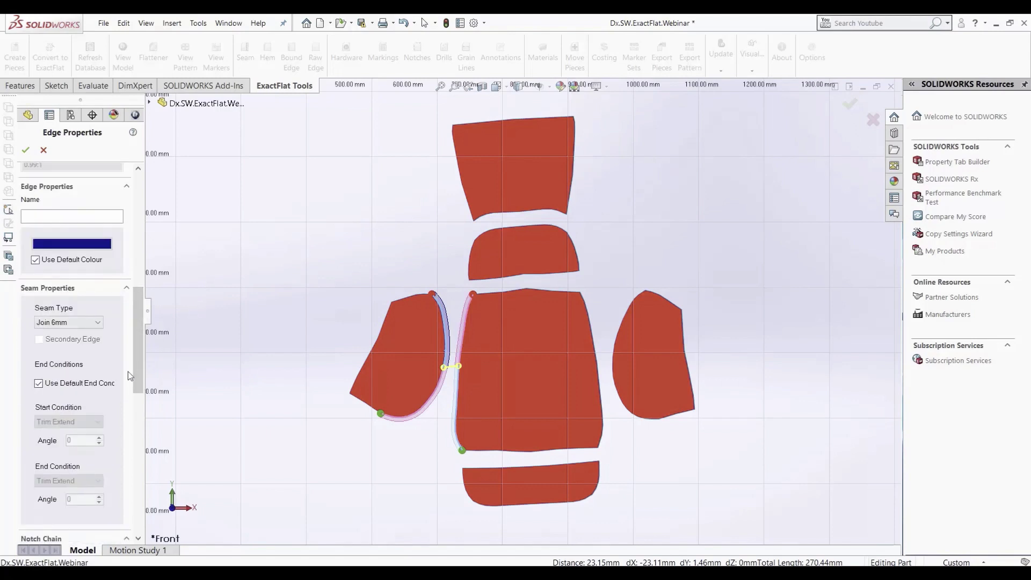
scroll(134, 370, down, 2)
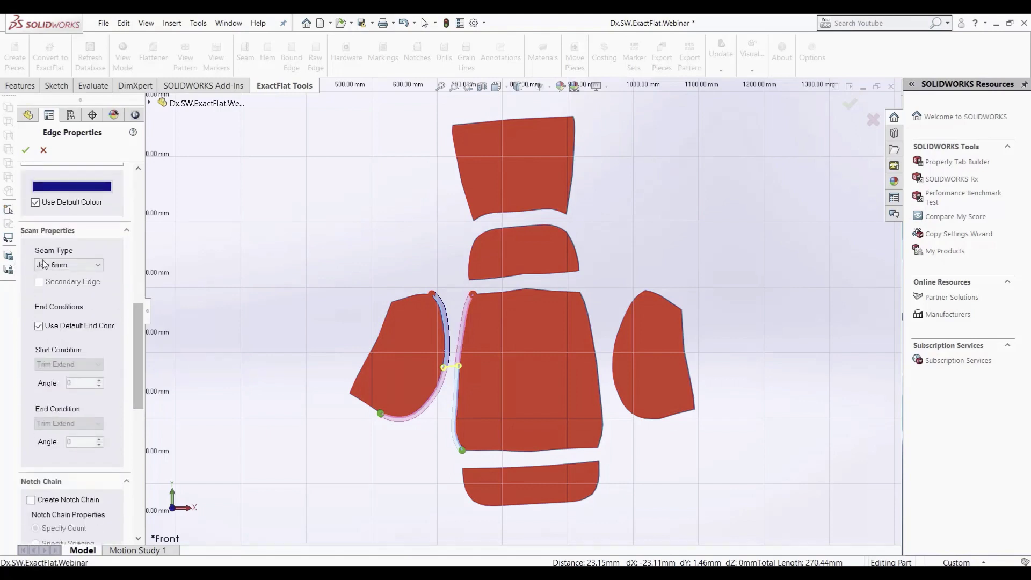
click(89, 267)
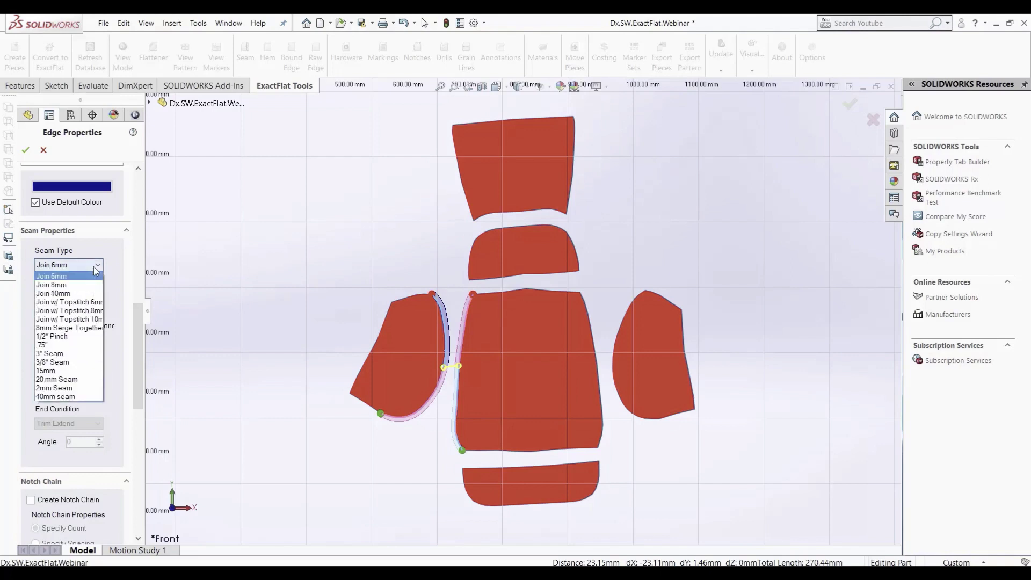
click(84, 293)
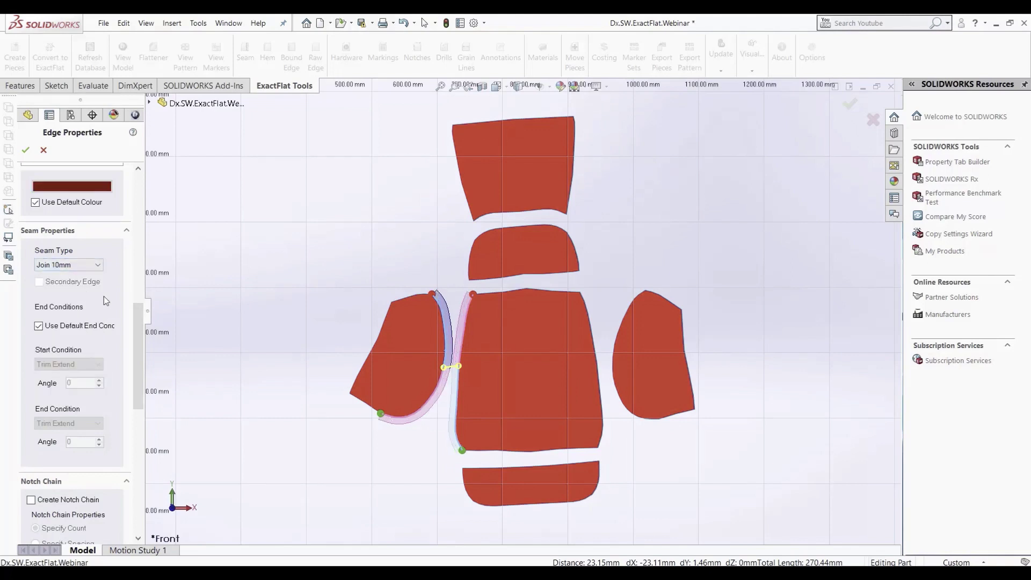
- Create a notch chain on the seam using the V 0.5 cm notch type
scroll(143, 327, down, 2)
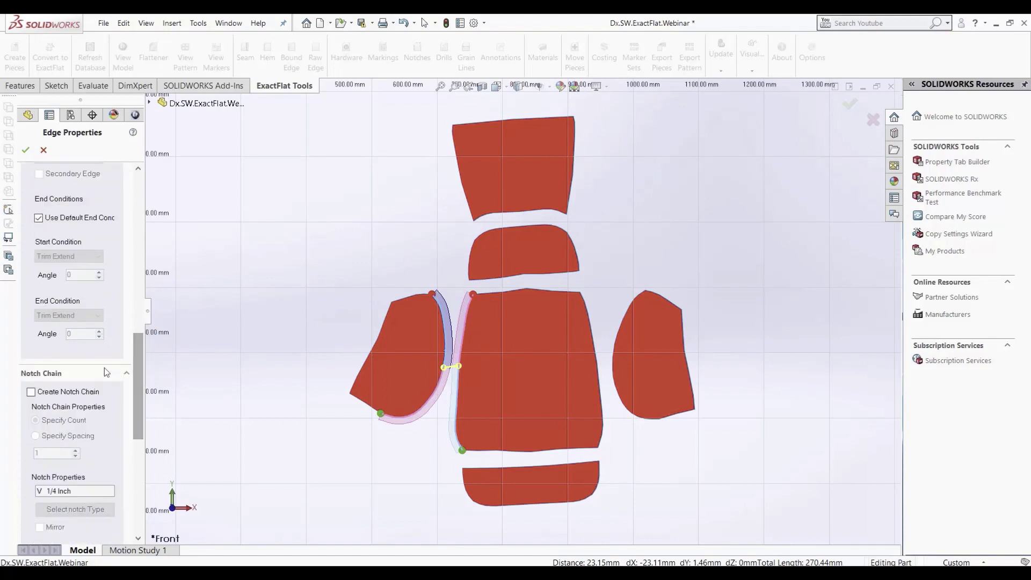
click(31, 392)
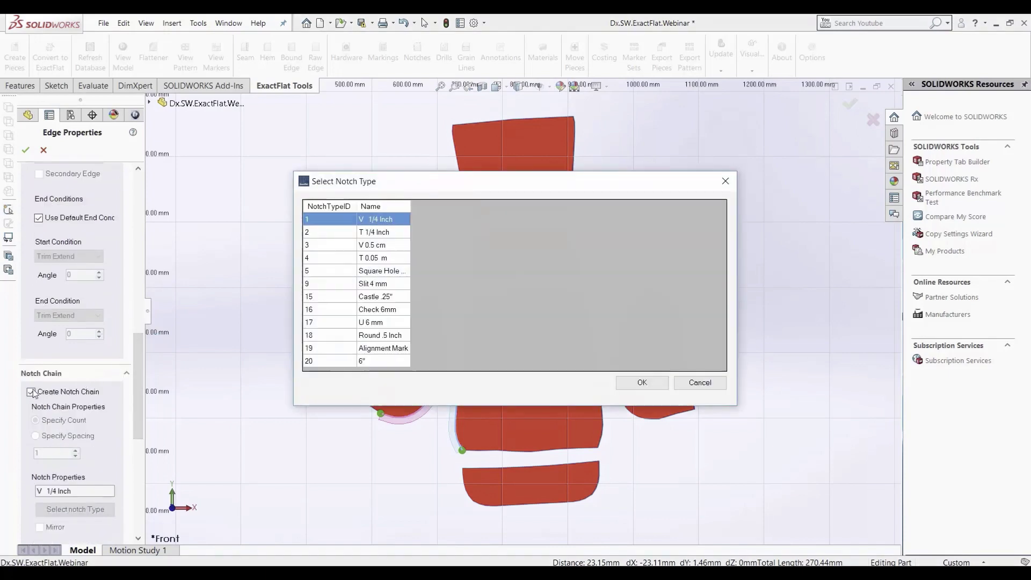
click(366, 246)
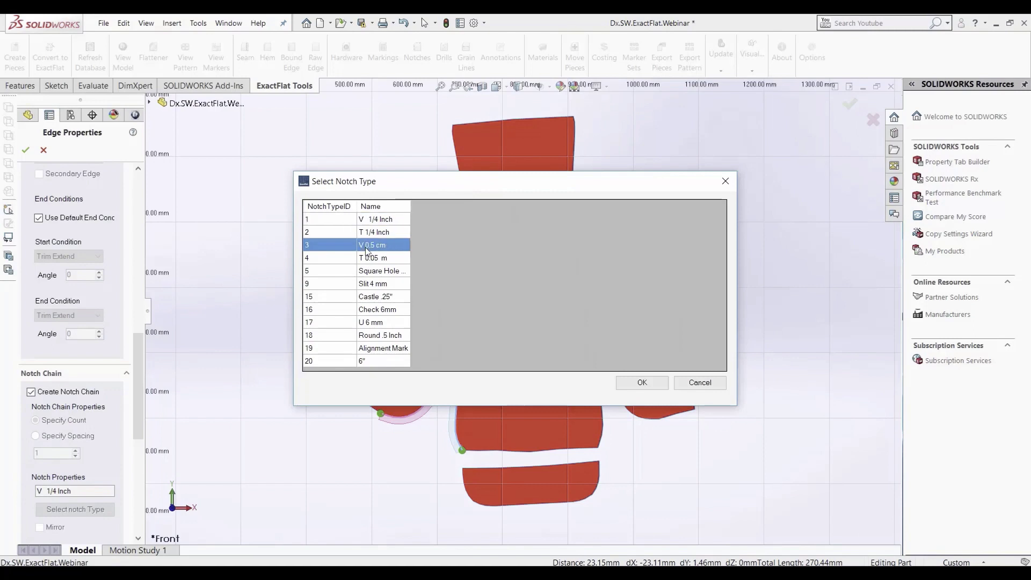
click(642, 382)
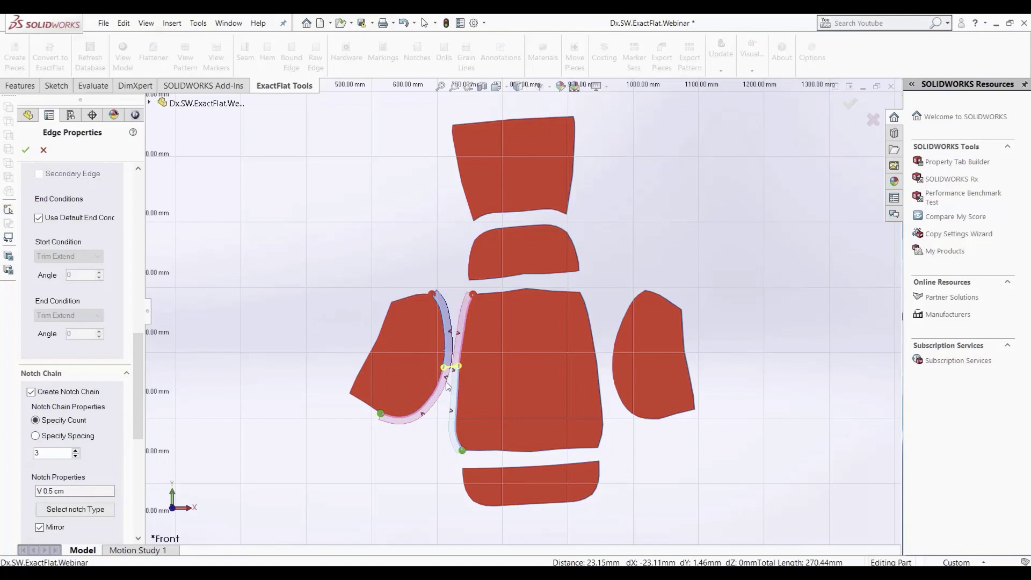
- Space the notch chain by a specified spacing of 40 mm and apply the seam properties
click(35, 436)
drag(56, 452, 5, 449)
text(40)
key(Return)
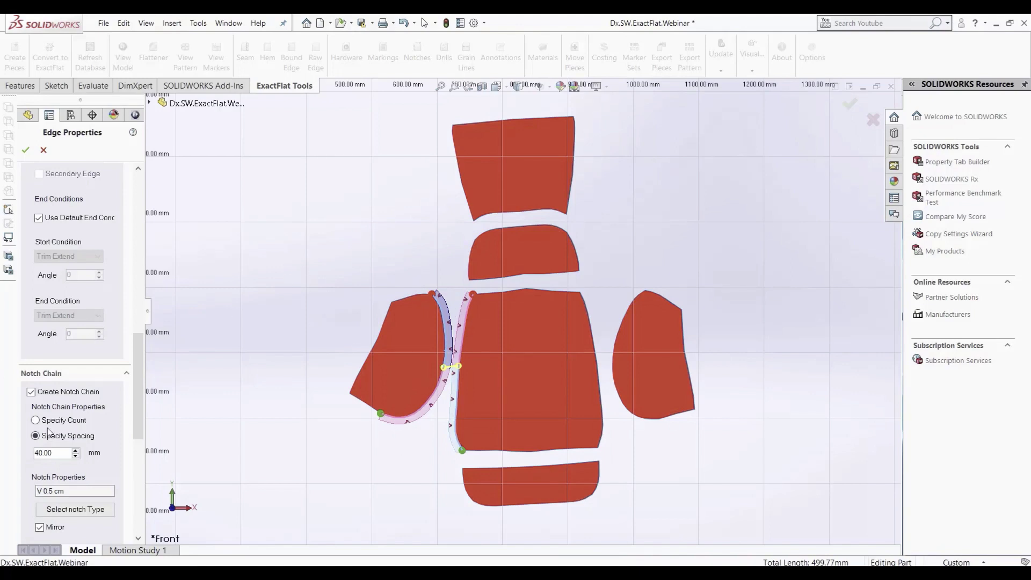
key(z)
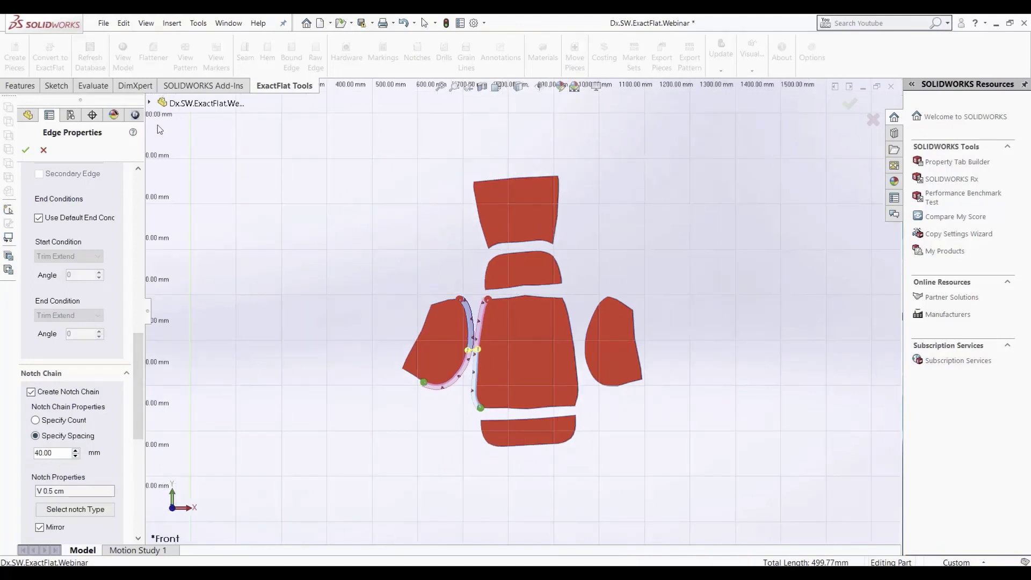
click(26, 151)
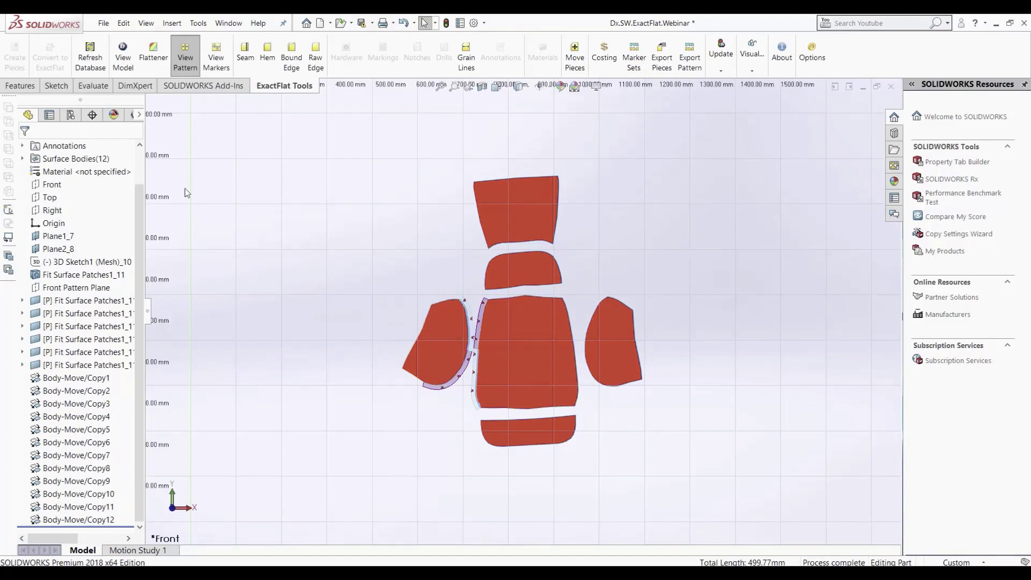
- Open the marker view and move two narrow pieces from the last column into the empty area beside the layout
click(214, 62)
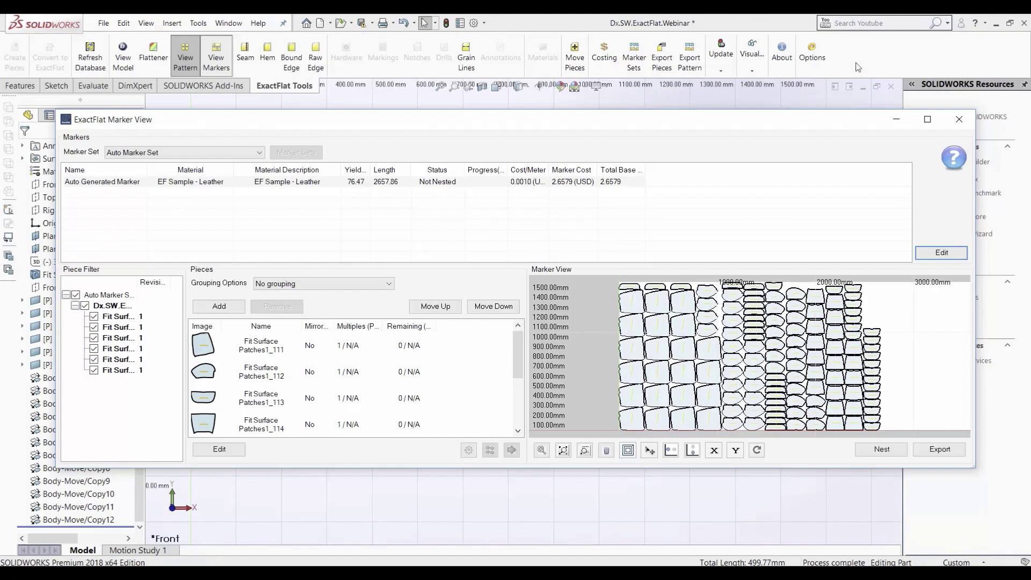
drag(874, 334, 886, 293)
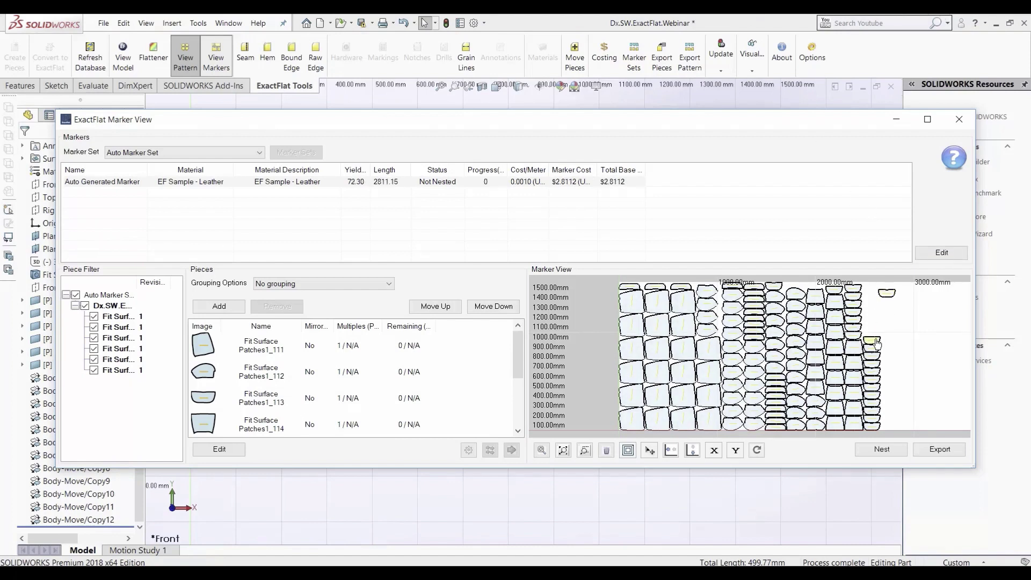
mouse_move(876, 343)
mouse_down()
mouse_move(867, 328)
mouse_move(885, 318)
mouse_move(866, 314)
mouse_move(897, 327)
mouse_move(873, 343)
mouse_move(893, 308)
mouse_up()
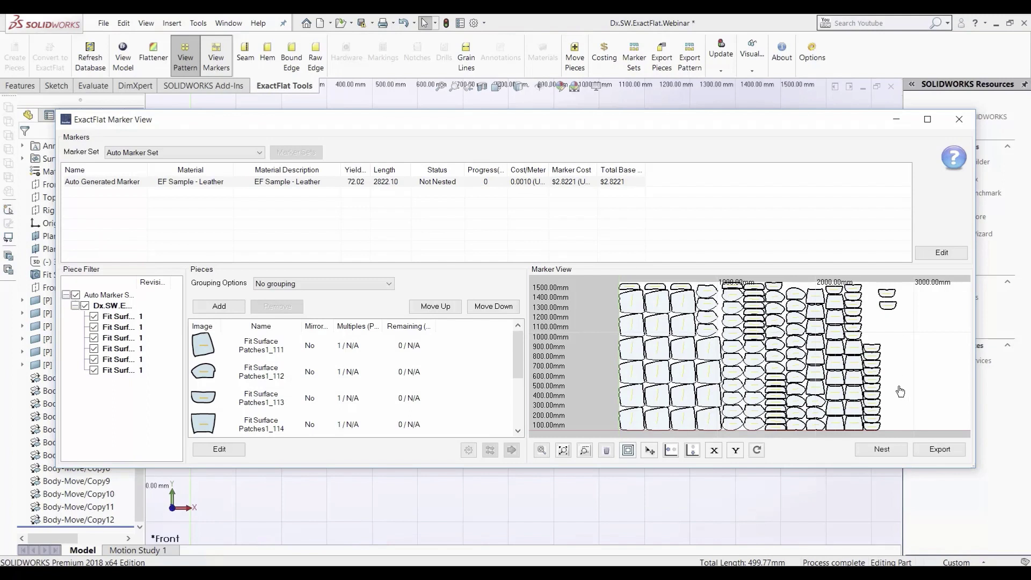
- Nest the leather marker, stop the nesting early, accept the resulting nest, and return to the marker view
click(884, 452)
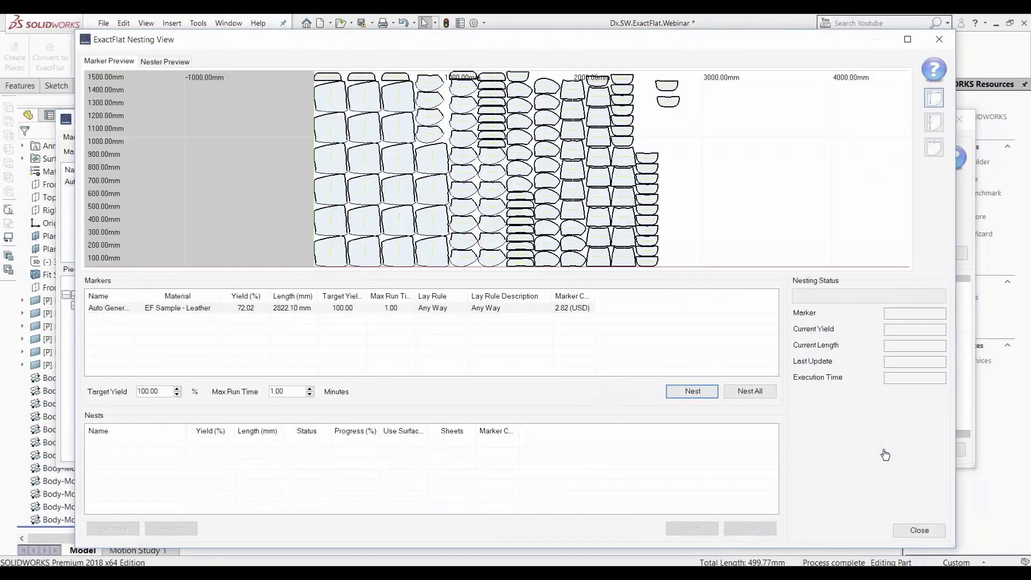
click(676, 394)
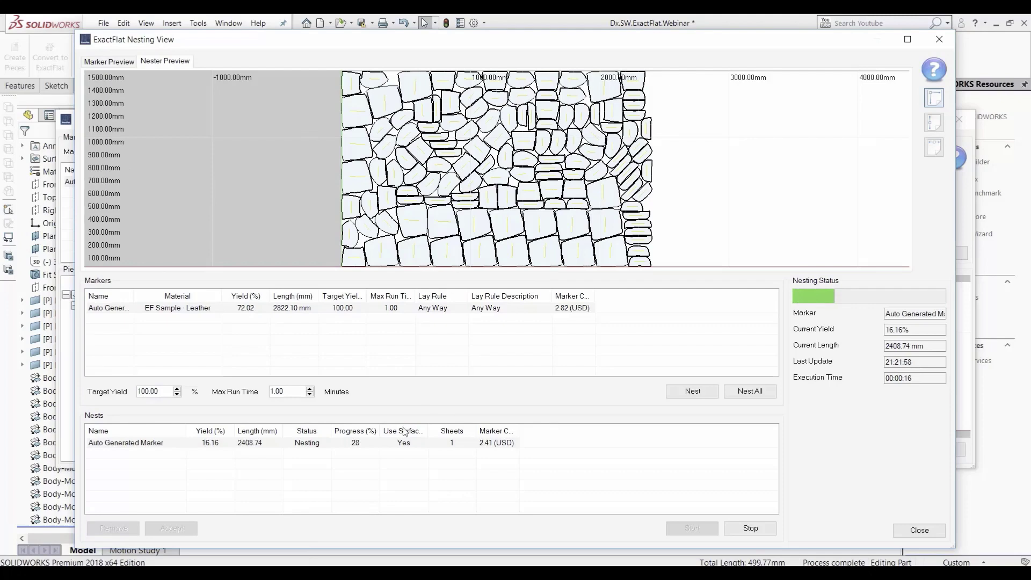
click(750, 528)
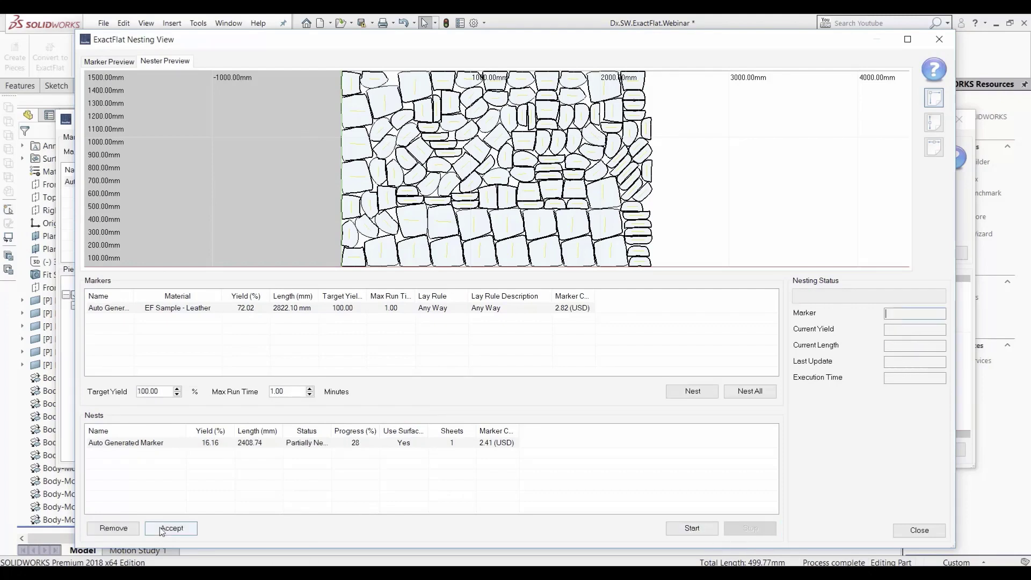
click(161, 529)
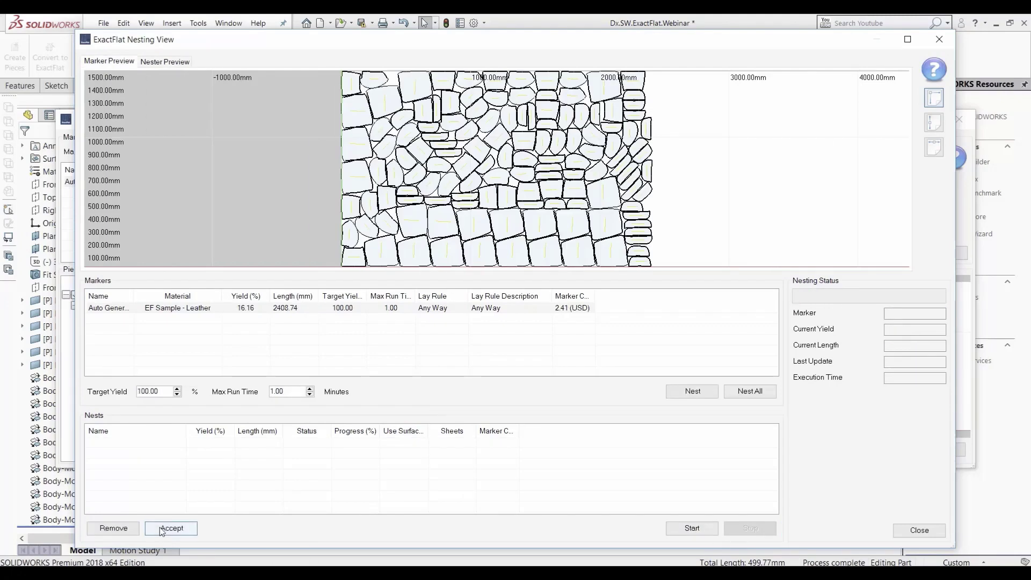
click(933, 530)
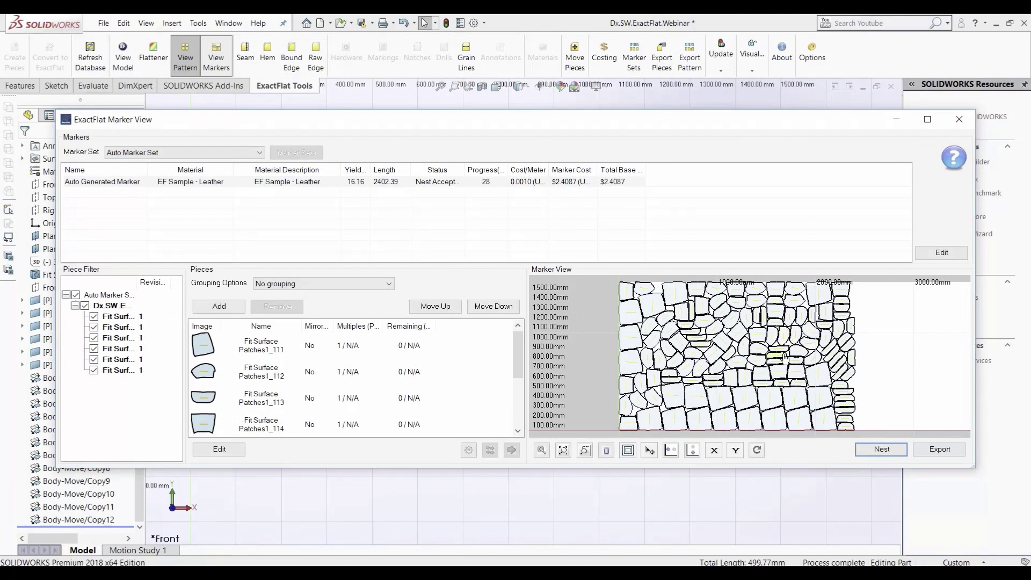
- Export the nested marker with the Export to Eastman Easicut profile to the Desktop as the DXF file Auto Generated Marker
click(936, 451)
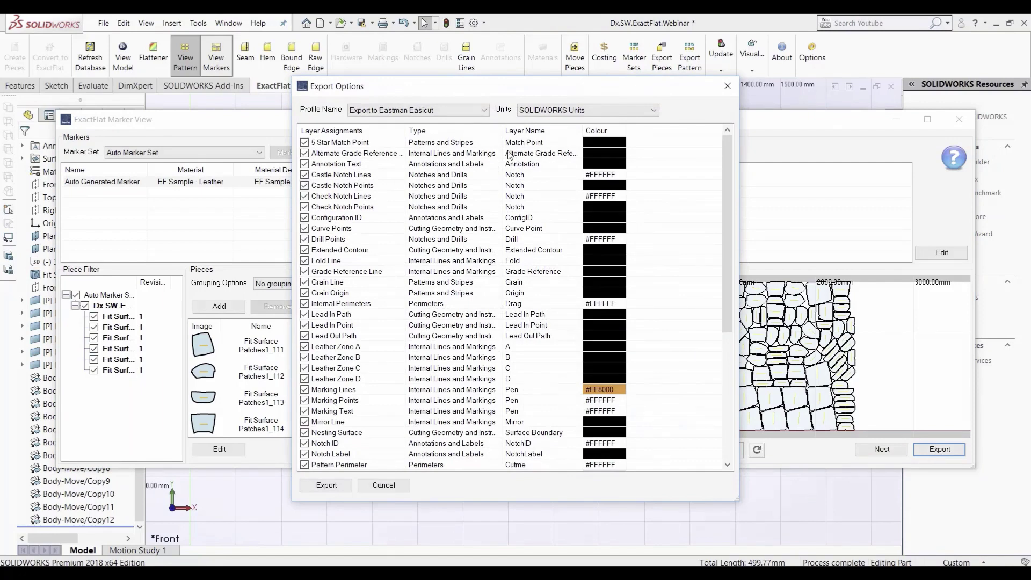
click(446, 109)
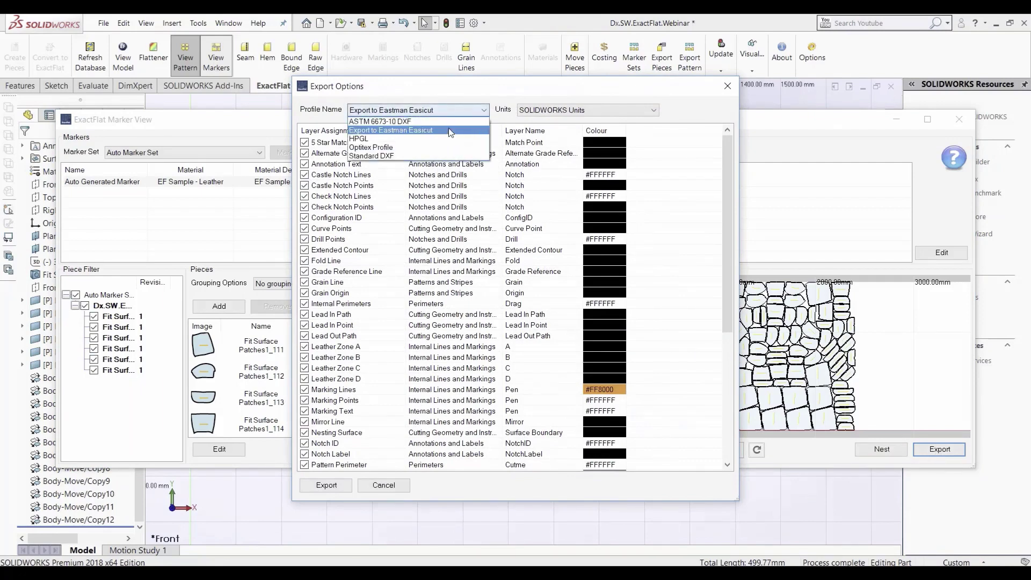
click(449, 128)
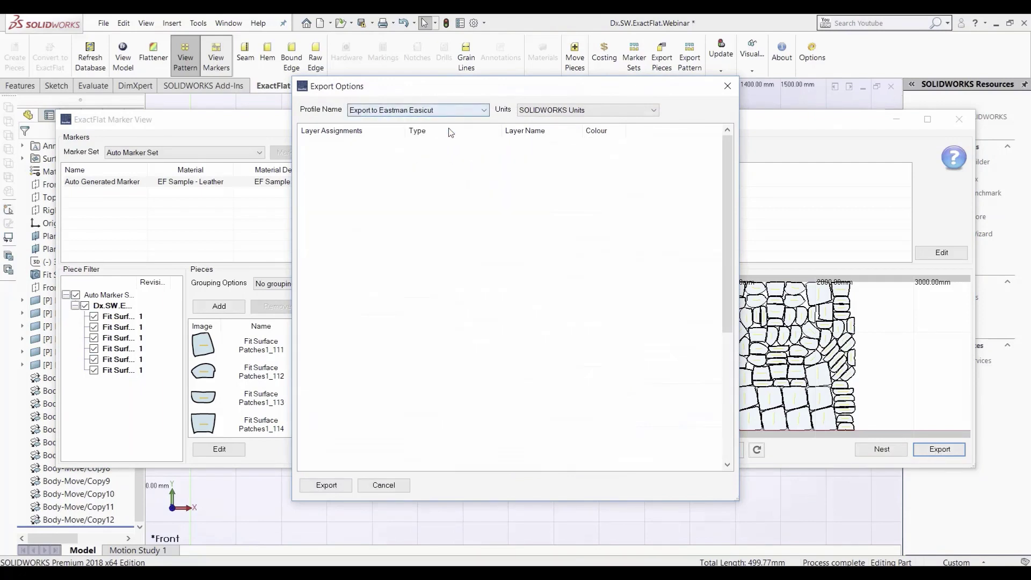
click(344, 486)
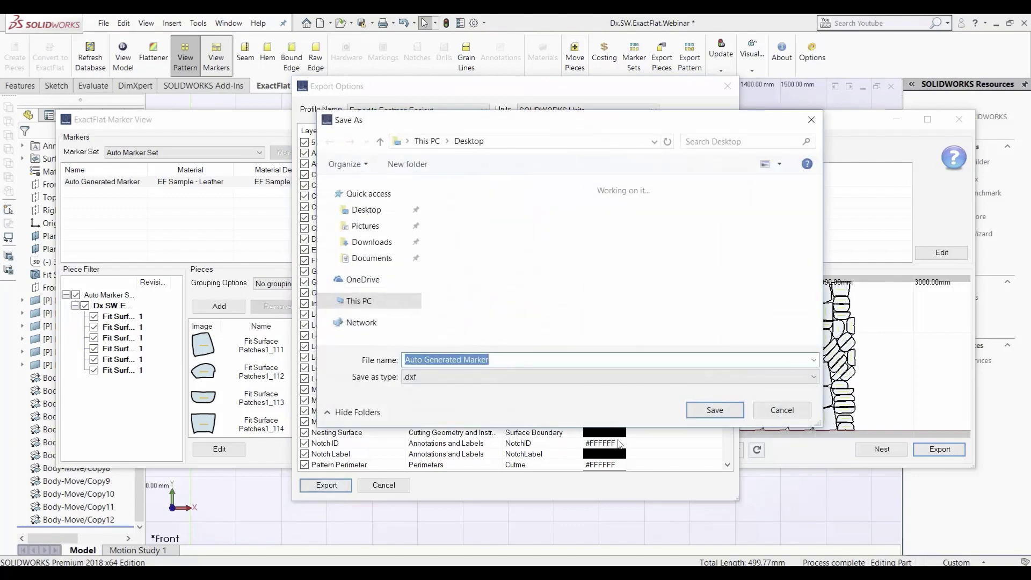
click(369, 210)
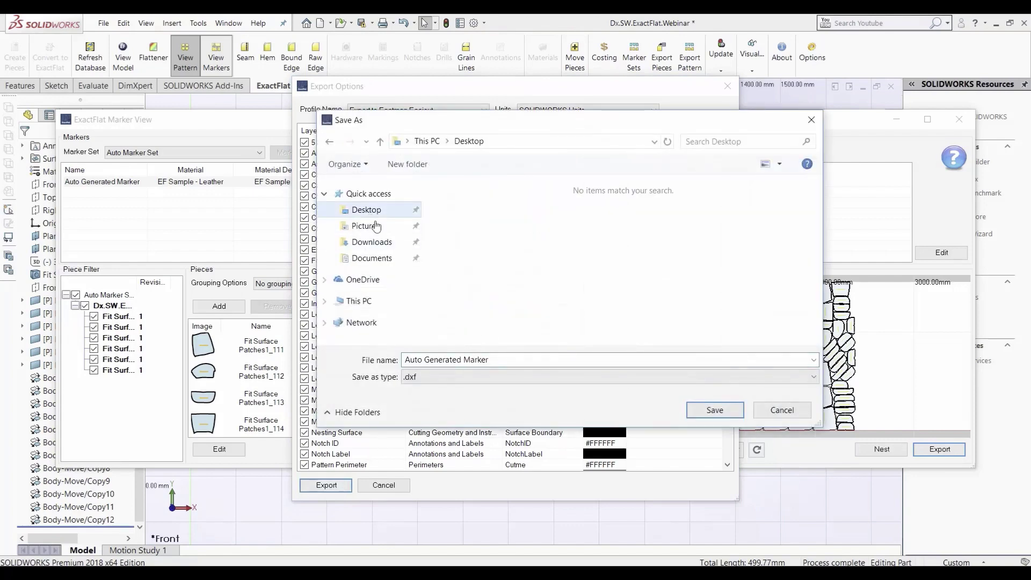
click(716, 410)
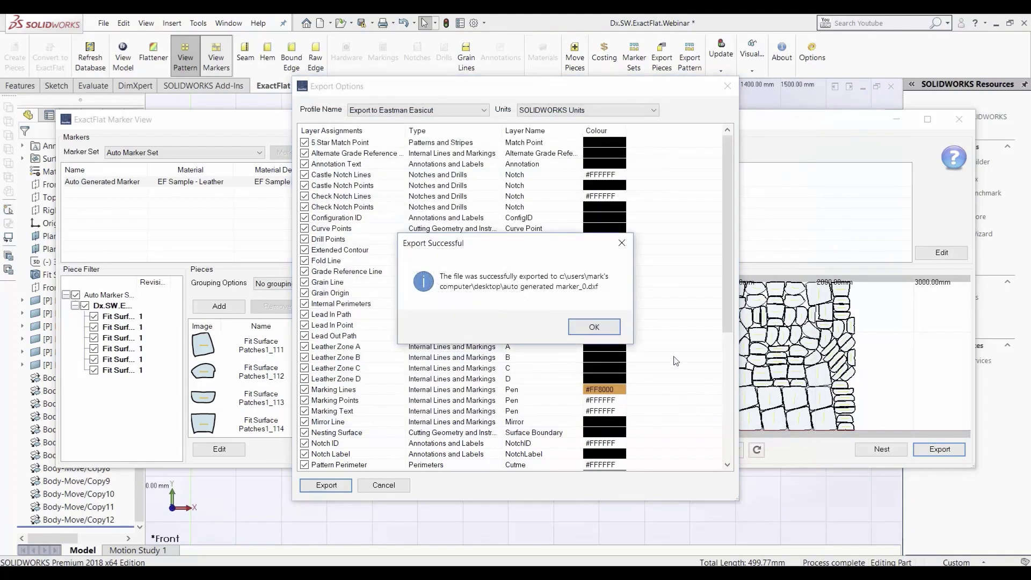
click(612, 330)
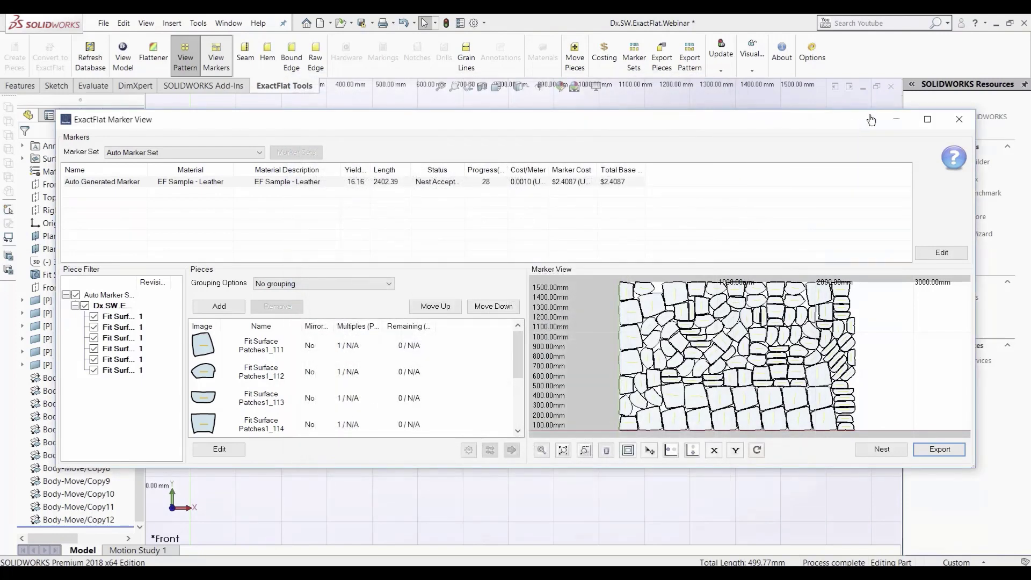
- Close the marker view, minimize SOLIDWORKS, and open the exported auto generated marker_0 DXF from the desktop in eDrawings for a closer look
click(957, 126)
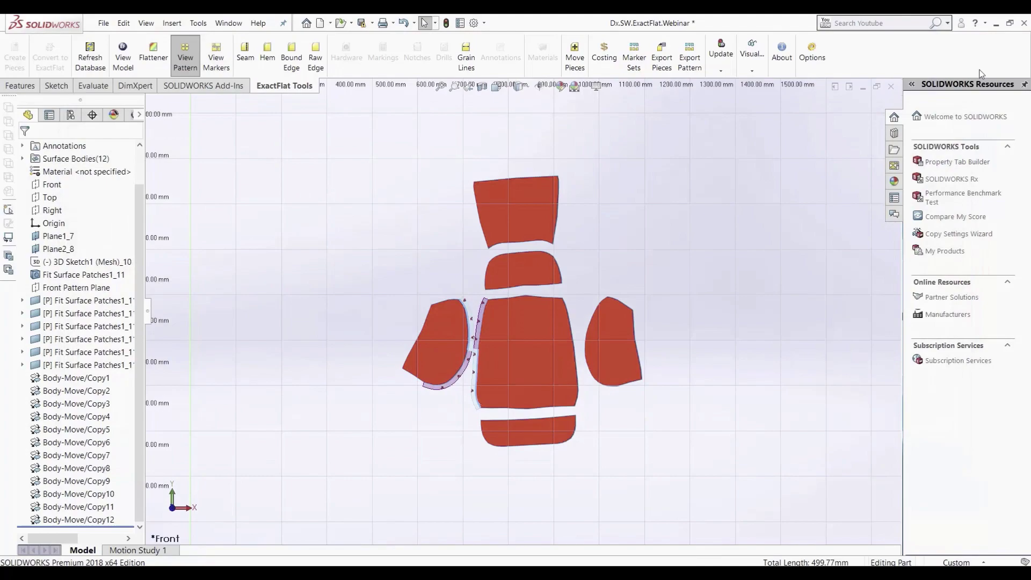
click(997, 31)
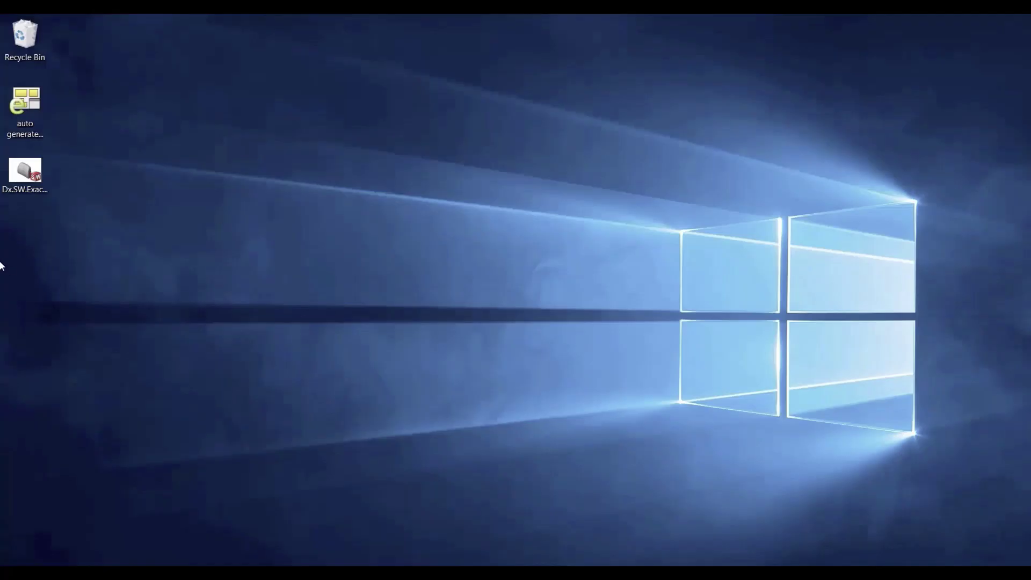
double_click(33, 99)
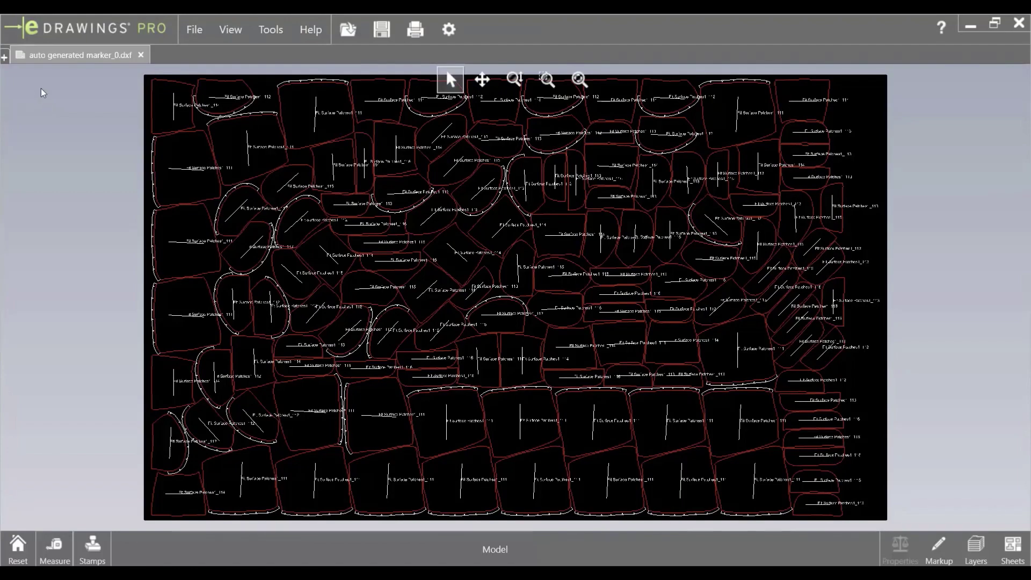
scroll(417, 202, down, 2)
scroll(440, 230, up, 4)
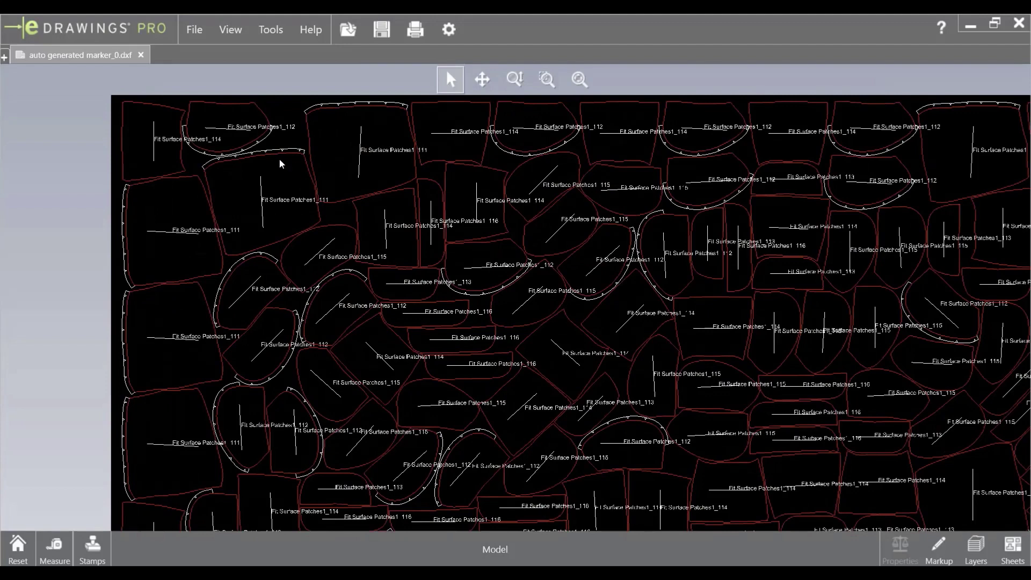
scroll(224, 132, up, 2)
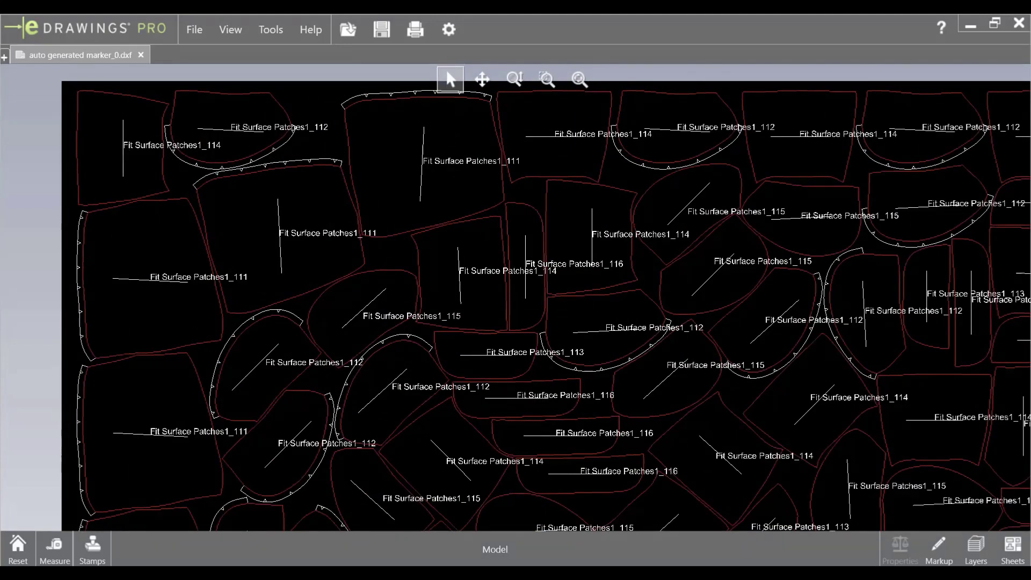
- Show the drawing's layers and toggle the Cutme and Grain layers off and on to check their contents
click(975, 547)
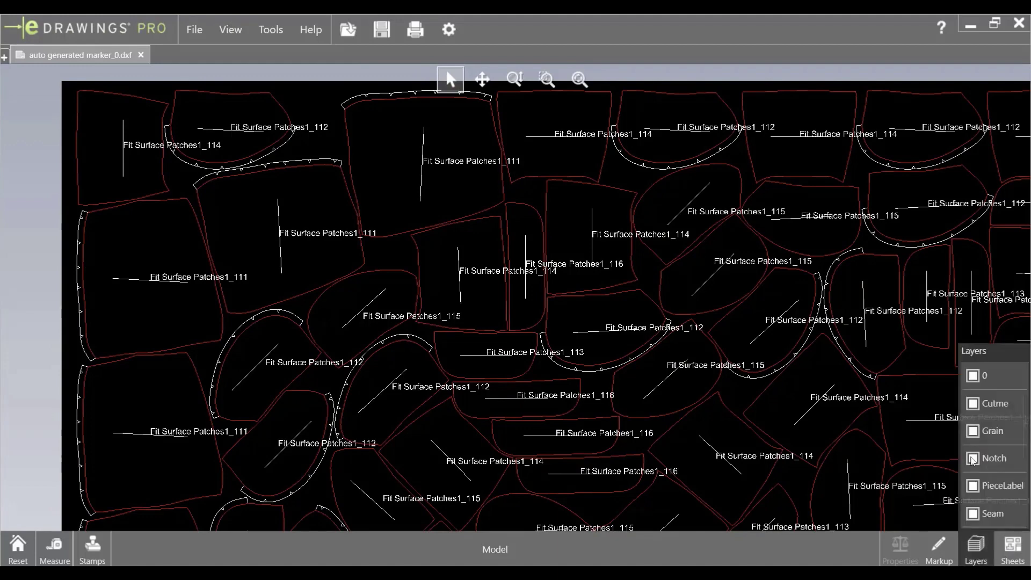
click(971, 408)
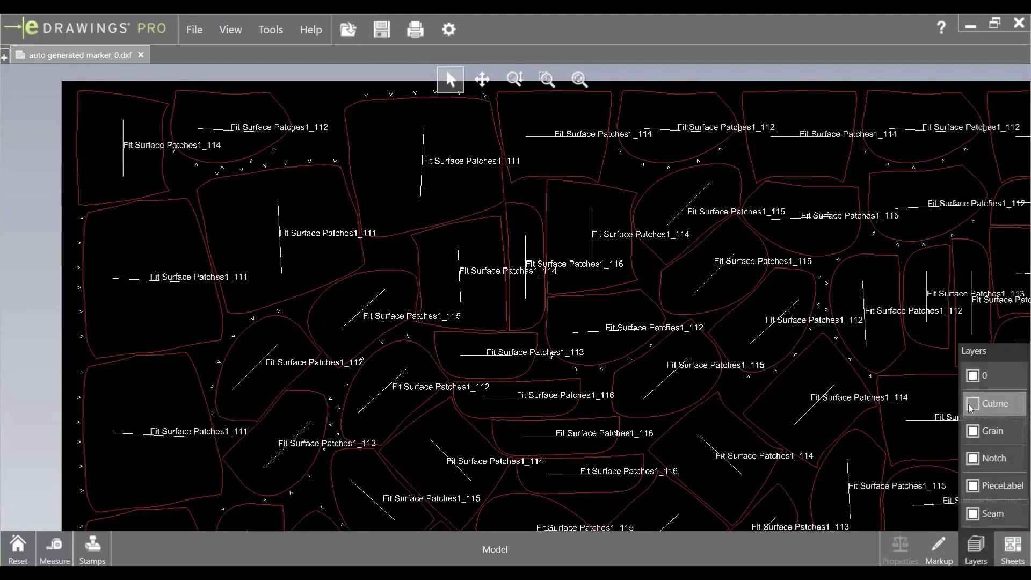
click(971, 408)
click(971, 409)
click(970, 408)
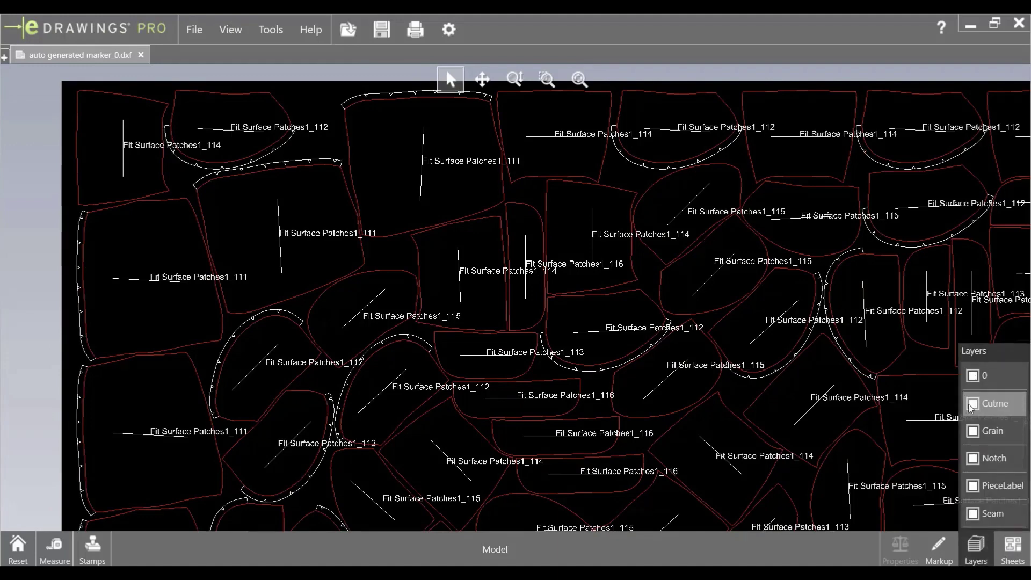
click(972, 431)
click(973, 431)
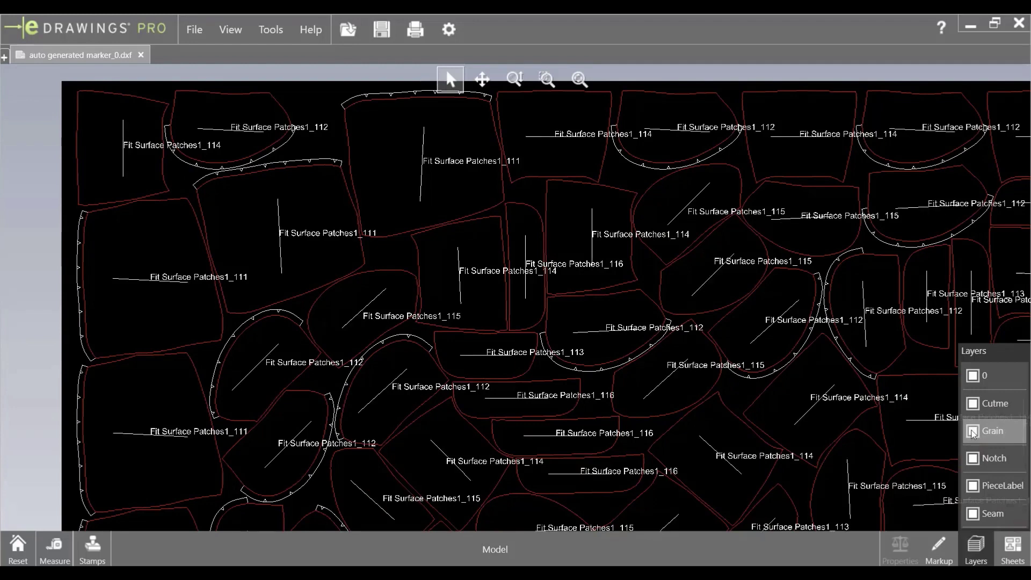
click(972, 431)
click(972, 431)
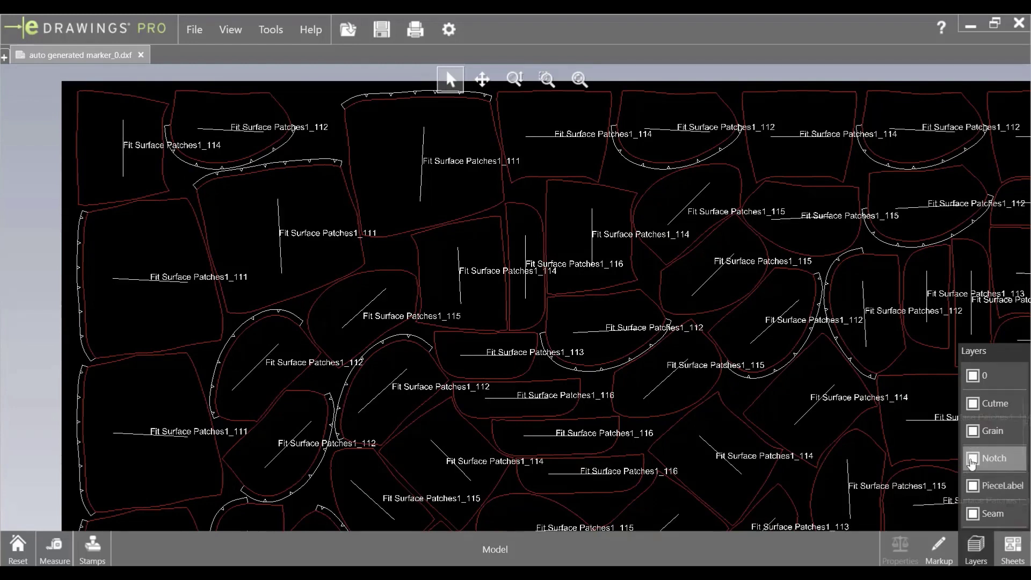
- Toggle the Notch and PieceLabel layers off and on to check their contents
click(972, 459)
click(972, 460)
click(972, 461)
click(973, 461)
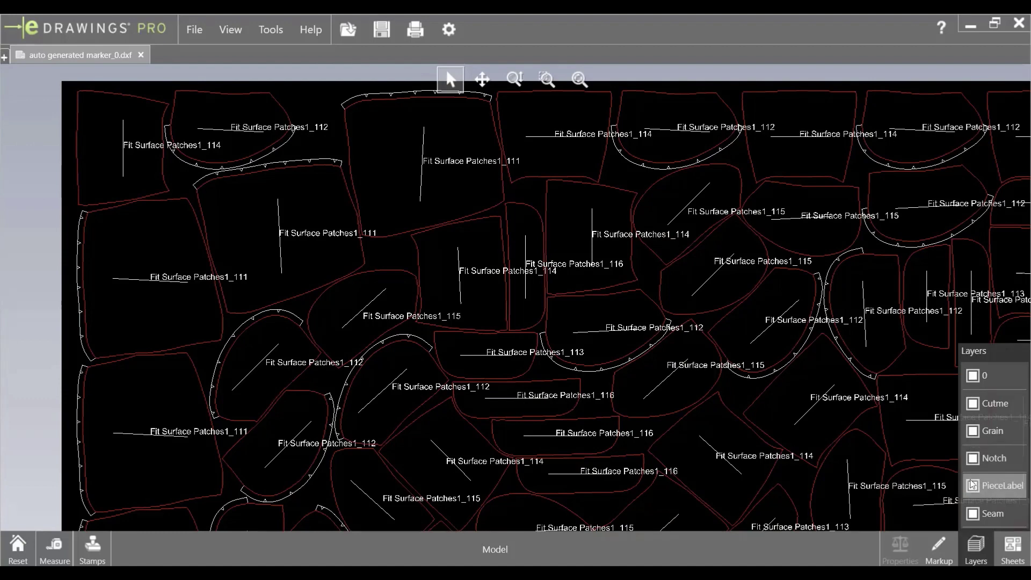
click(972, 485)
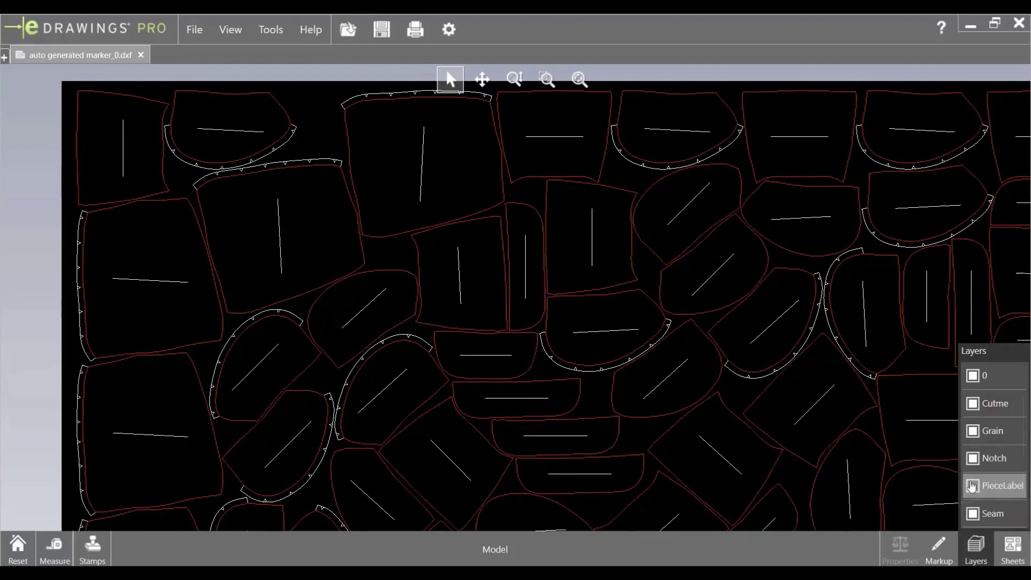
click(973, 485)
click(972, 485)
click(973, 485)
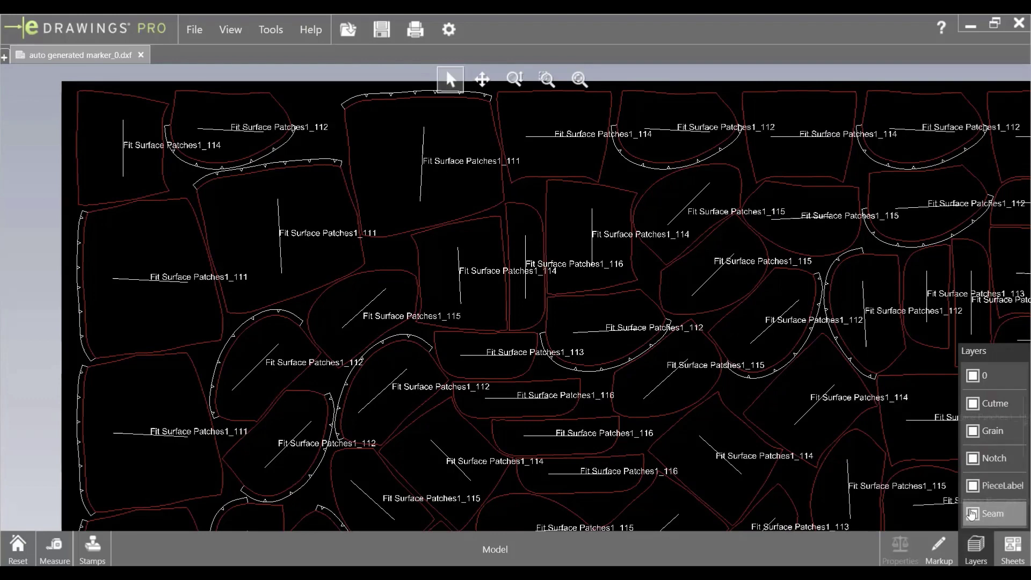
- Toggle the Seam layer off and on to check it, close eDrawings, and switch back to SOLIDWORKS
click(972, 514)
click(972, 514)
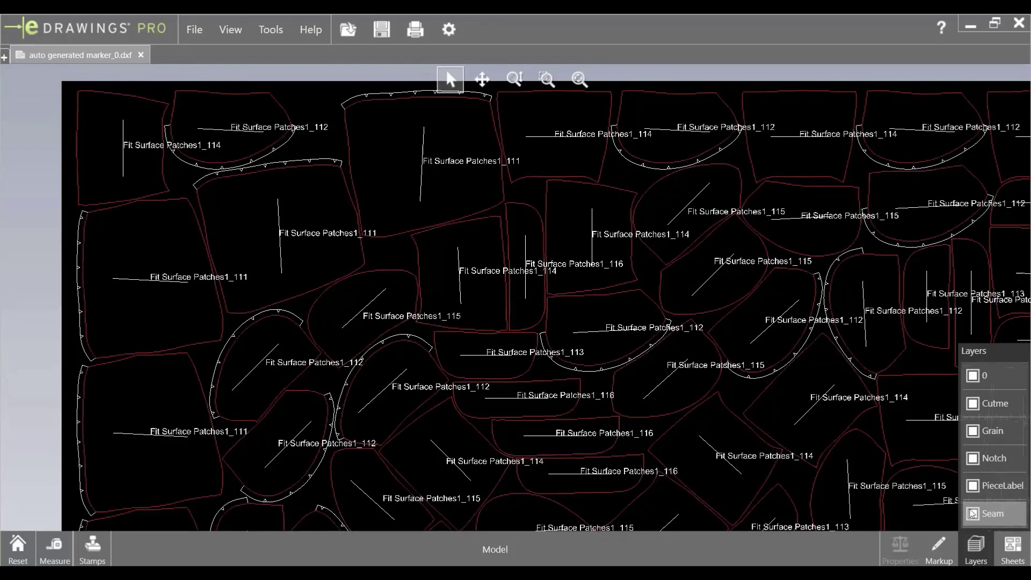
click(972, 514)
click(972, 514)
click(1019, 22)
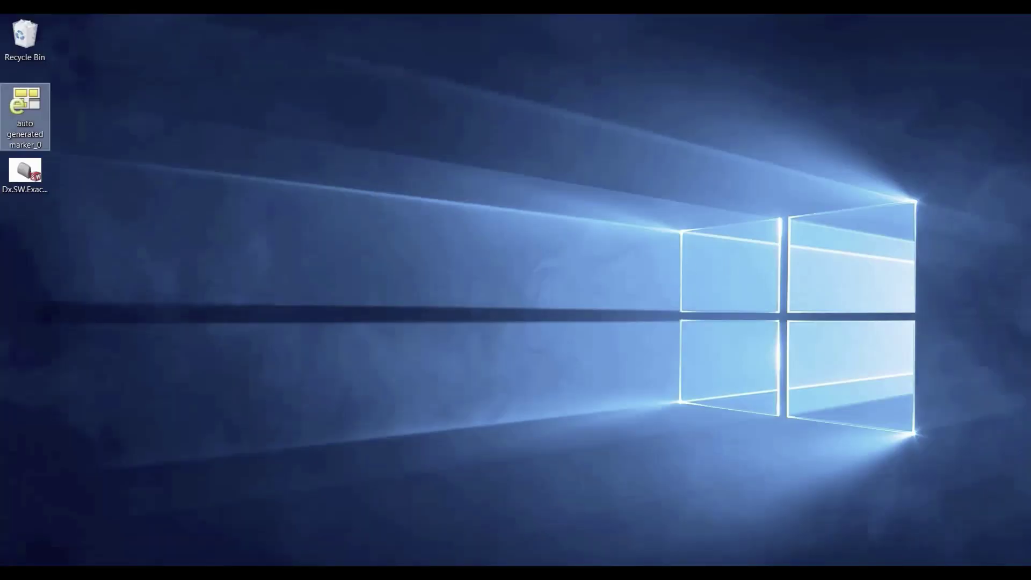
key(alt+Tab)
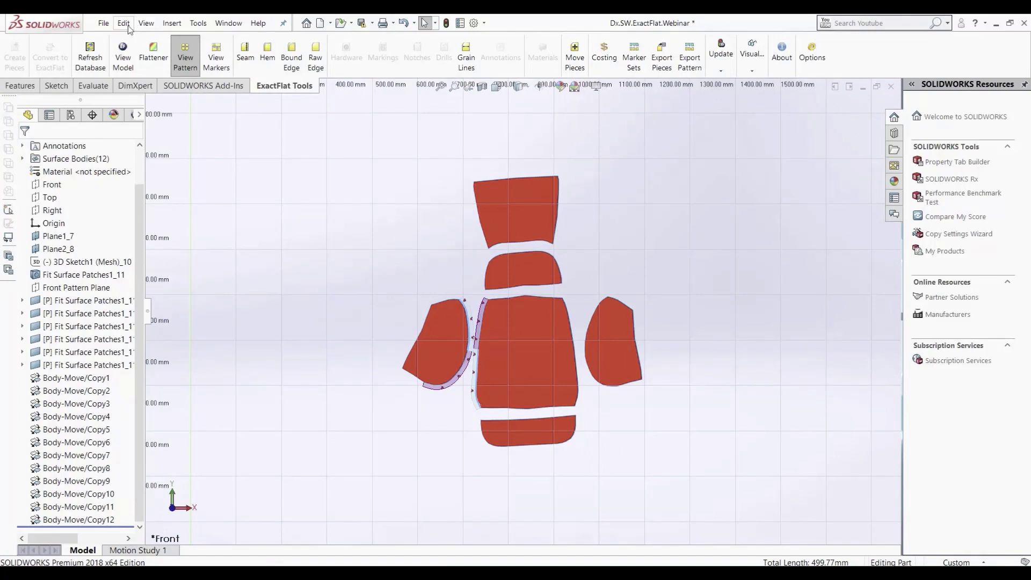
- Make a drawing from the headrest pattern part using the A0 (ISO) standard sheet format
click(129, 29)
click(122, 24)
mouse_move(102, 27)
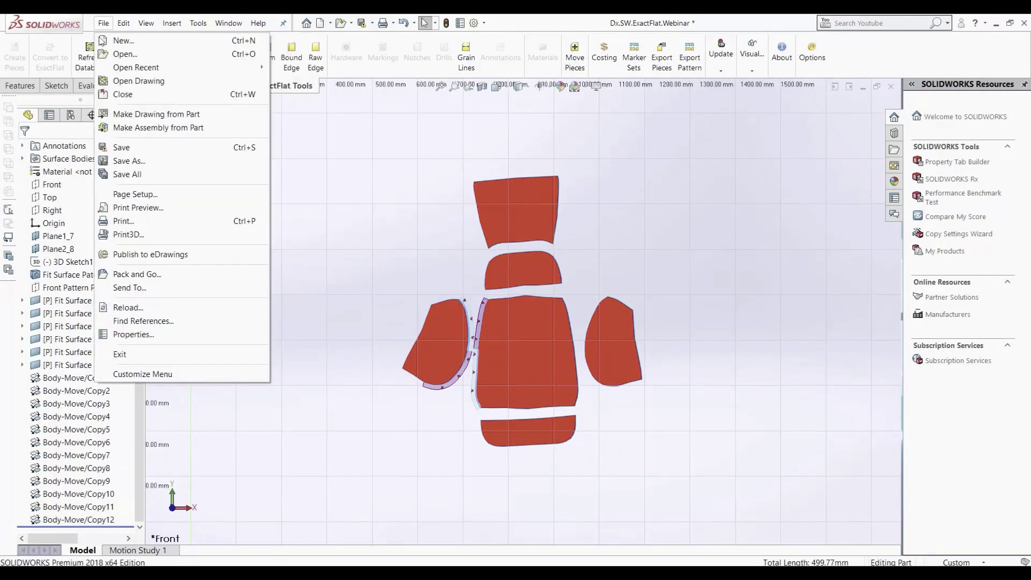
click(140, 125)
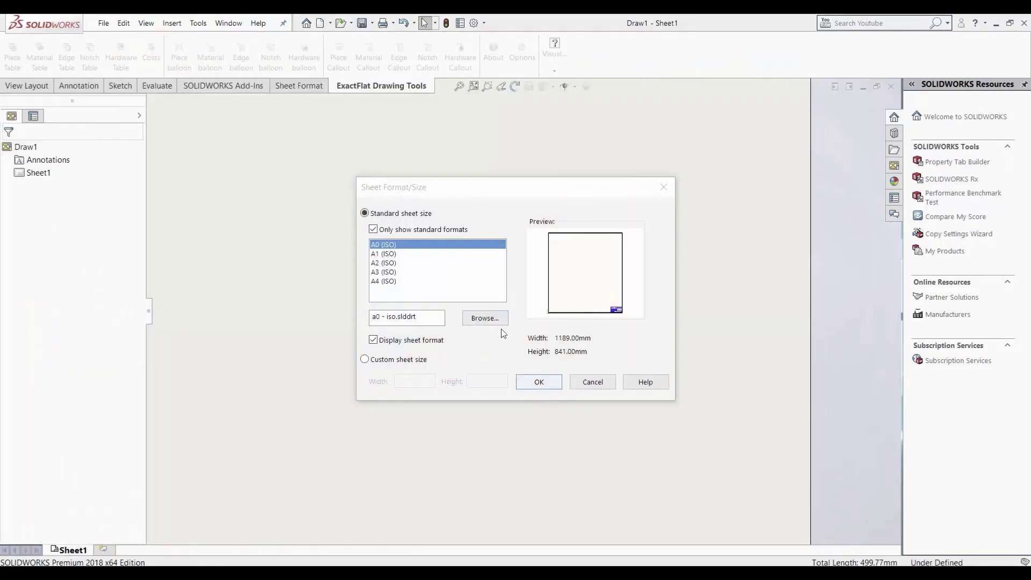
click(538, 382)
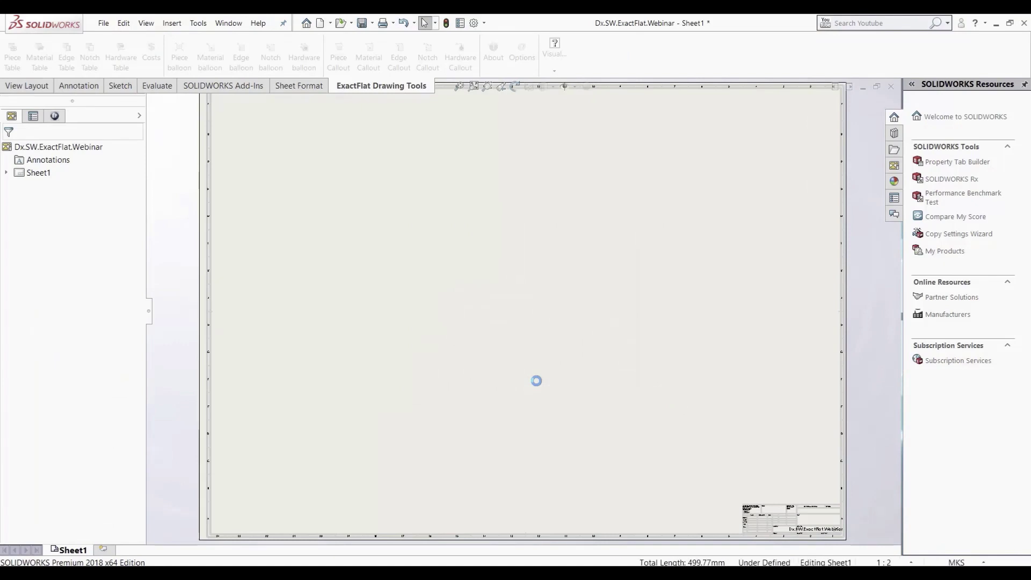
- Place the Back view of the pattern near the middle of the sheet, without projected views, and set its display style to Shaded
drag(996, 346, 499, 321)
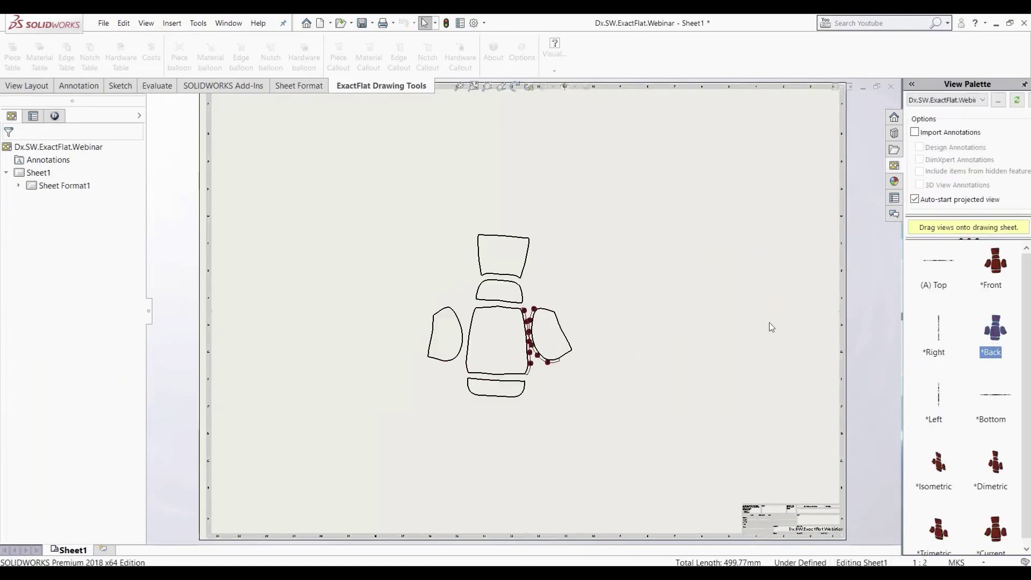
key(Escape)
click(523, 356)
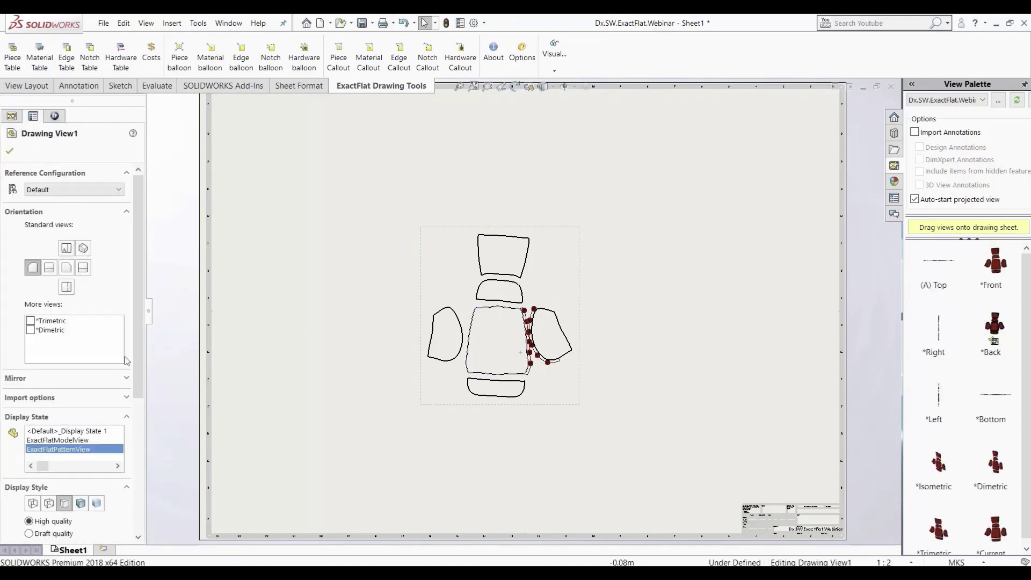
click(98, 503)
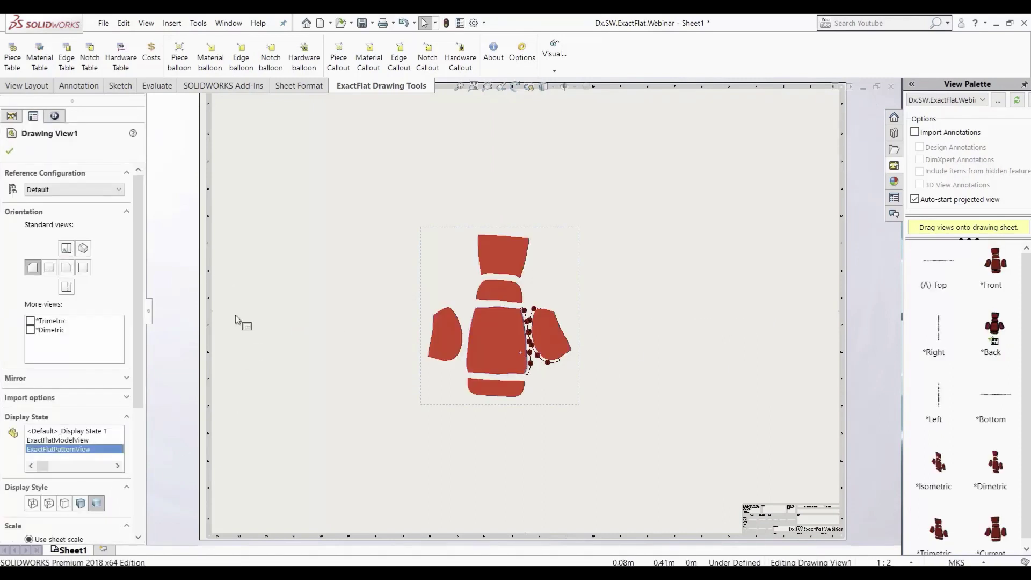
- Insert a piece table for the pattern view and place it in the sheet's upper-left area
click(12, 67)
click(11, 152)
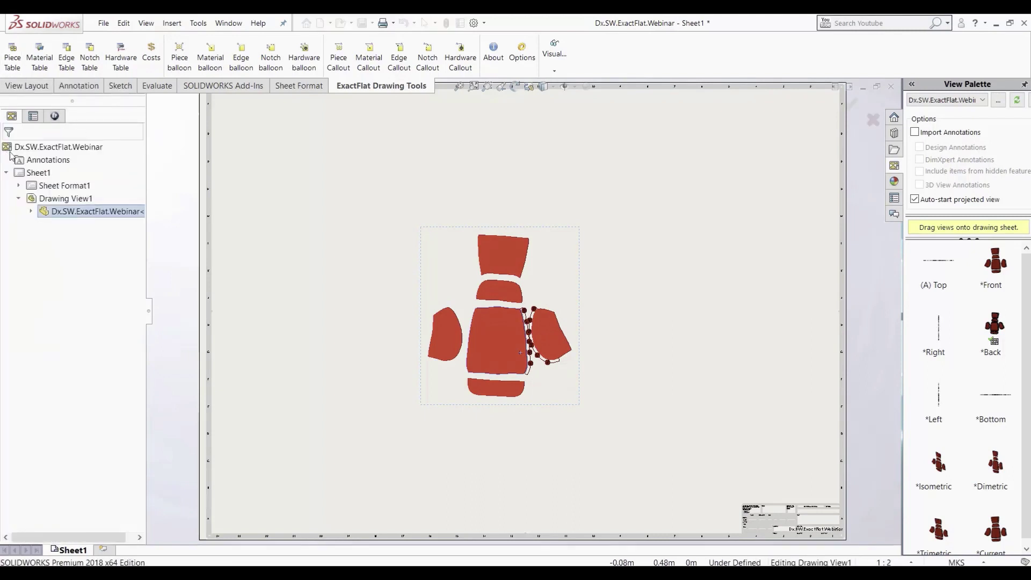
click(261, 116)
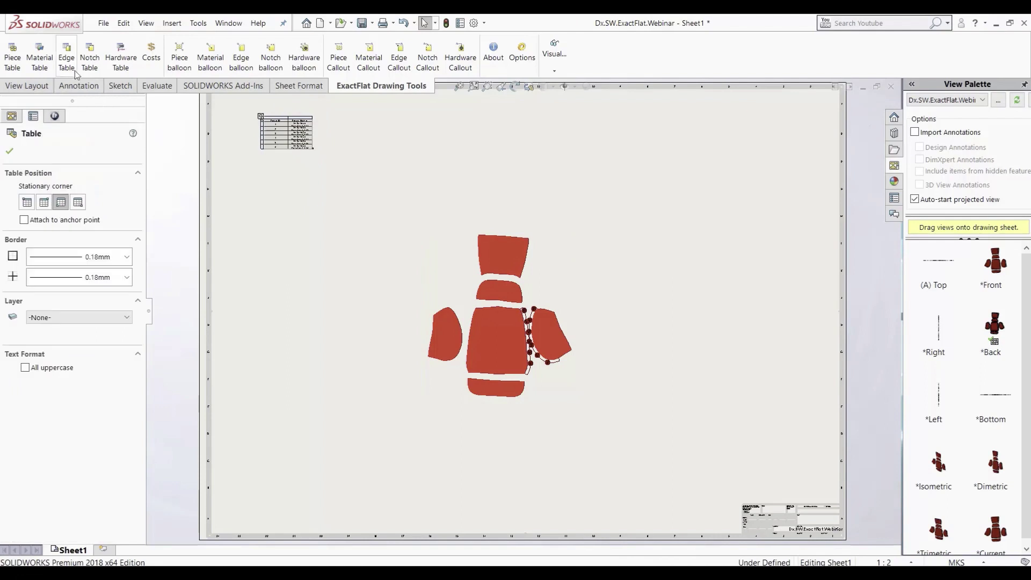
- Insert a material table in the sheet's upper-right area and an edge table just below it
click(40, 60)
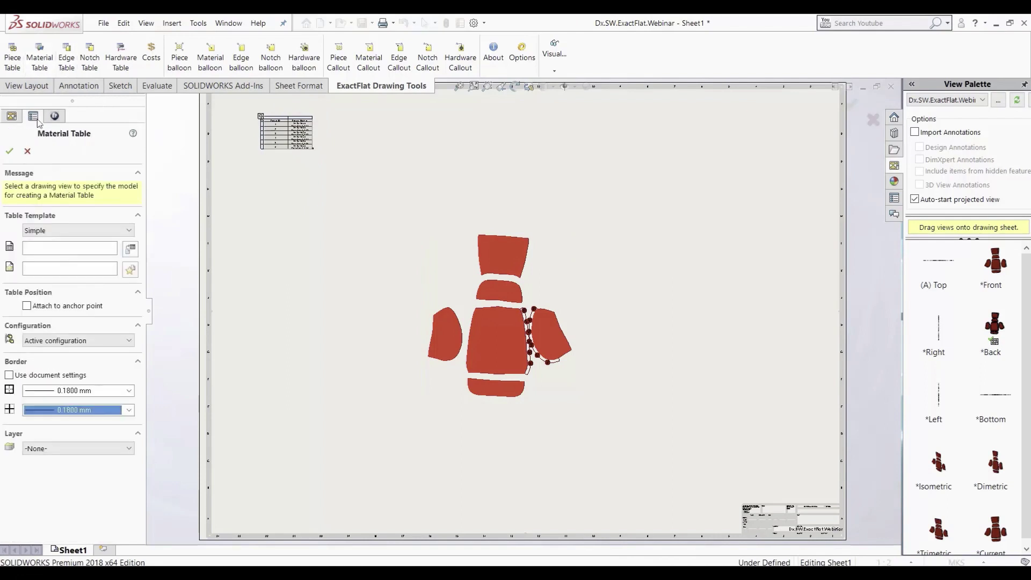
click(10, 151)
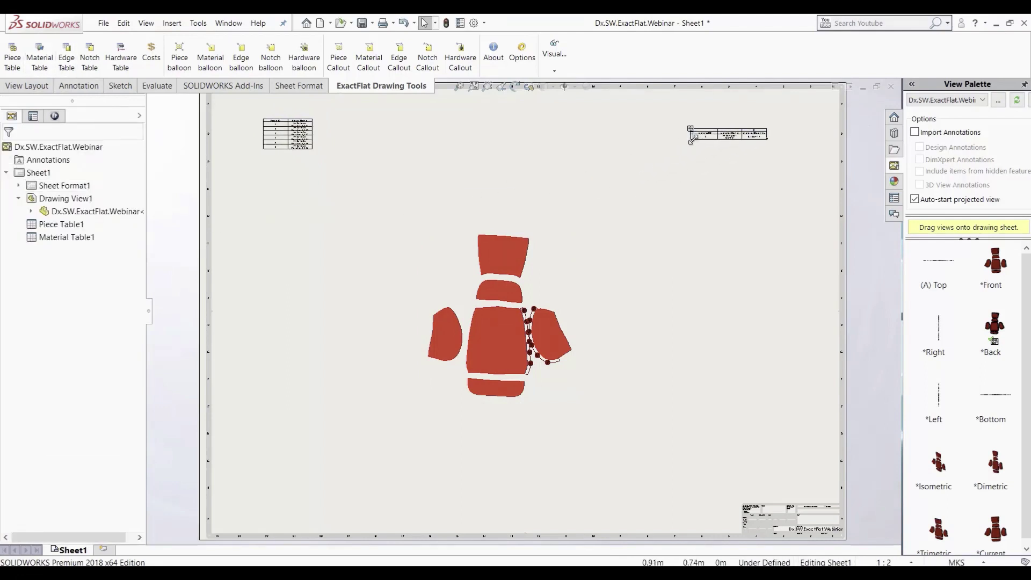
click(692, 138)
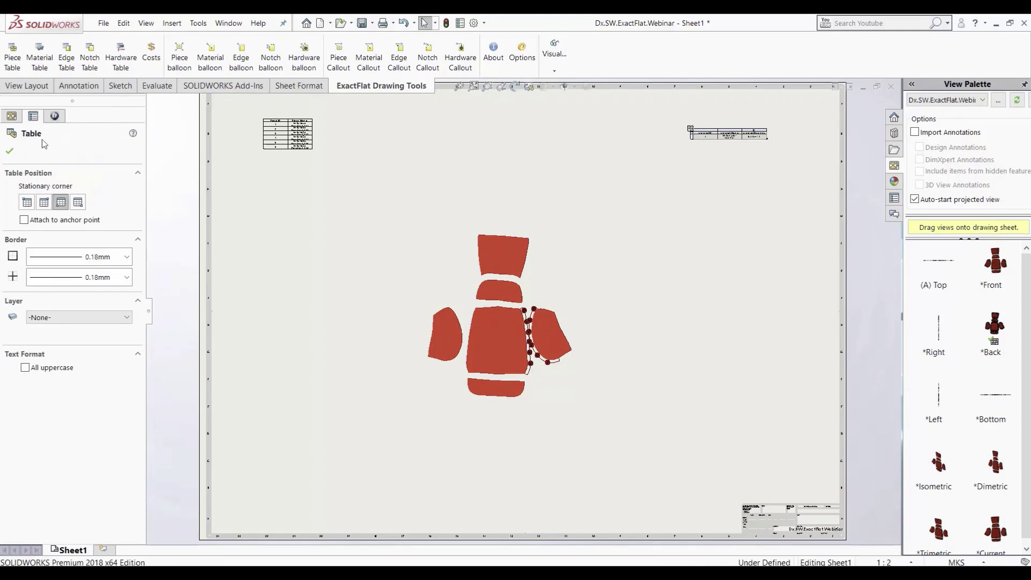
click(68, 56)
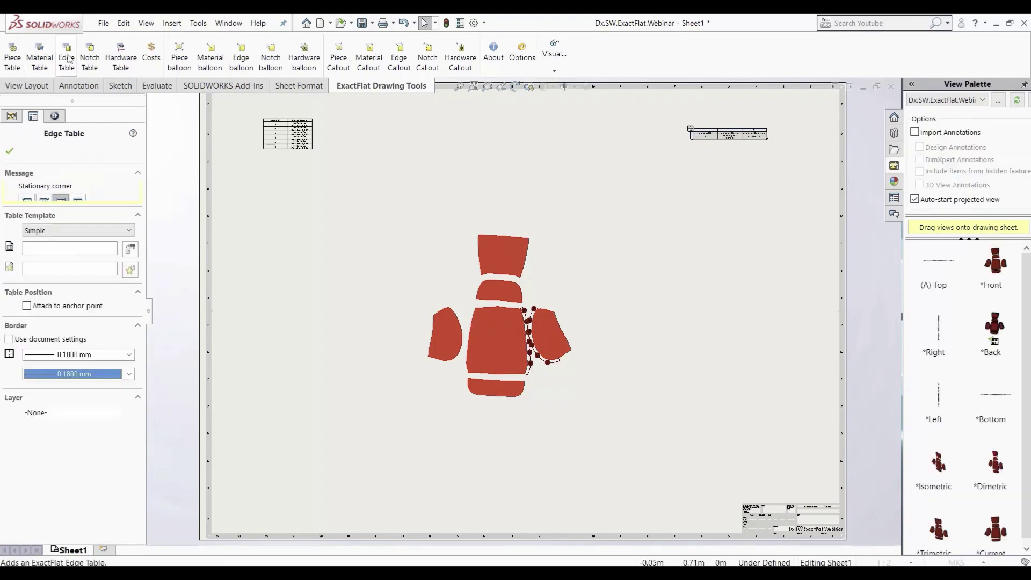
click(9, 152)
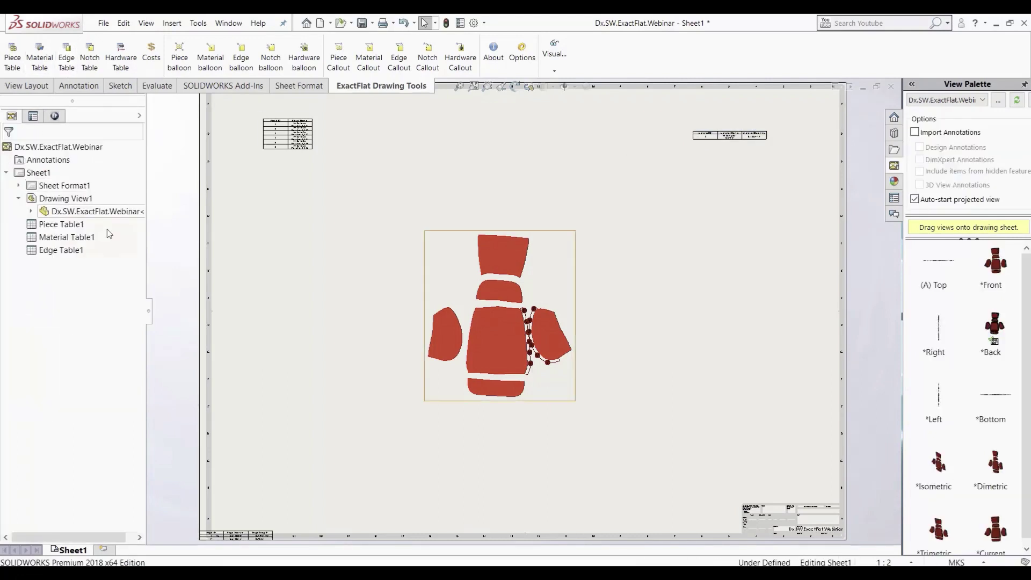
click(695, 187)
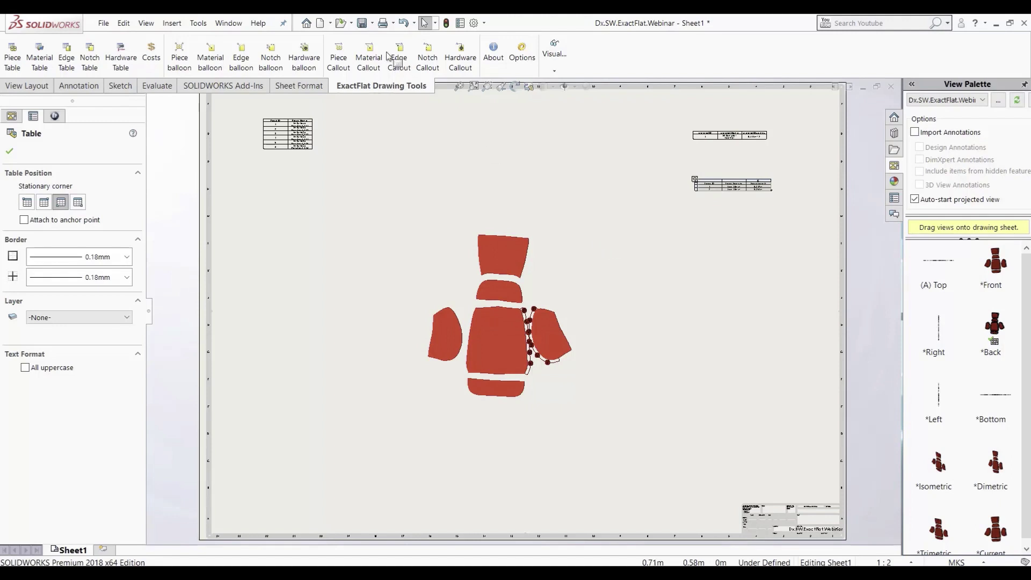
- Add Simple material callouts to the top piece, the small piece below it, and the right side piece of the pattern view
click(369, 56)
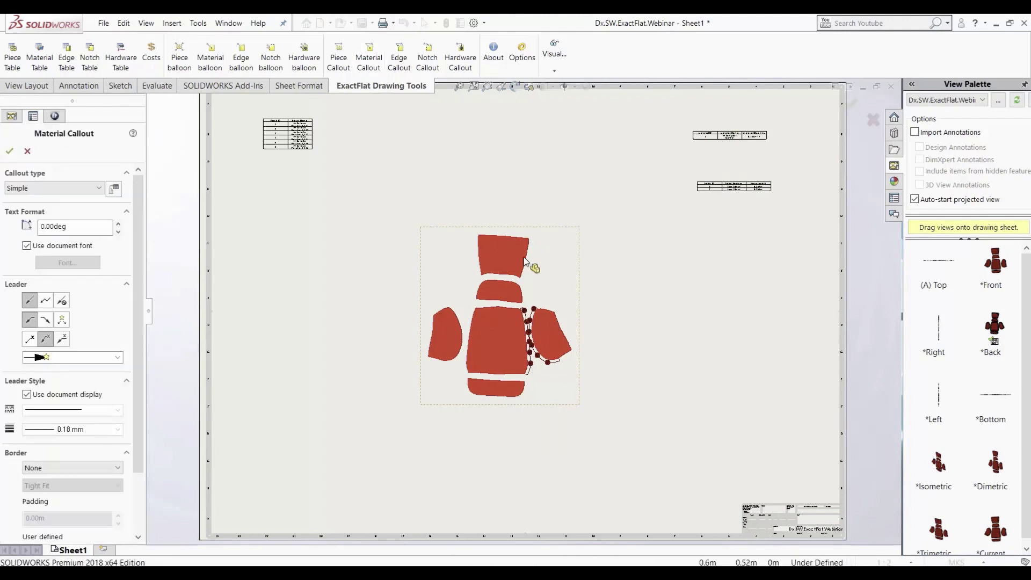
click(526, 251)
click(522, 296)
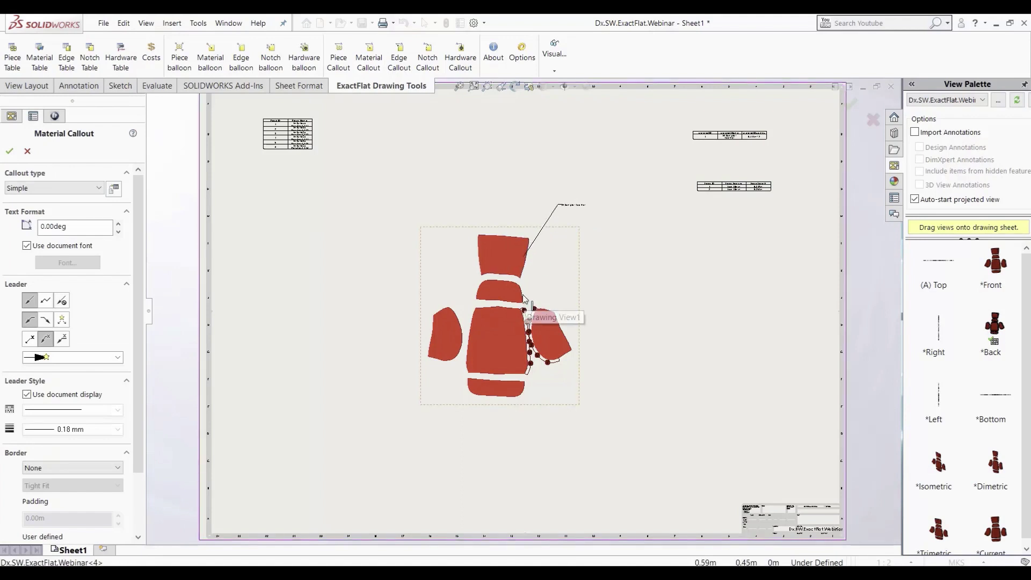
click(574, 250)
click(554, 328)
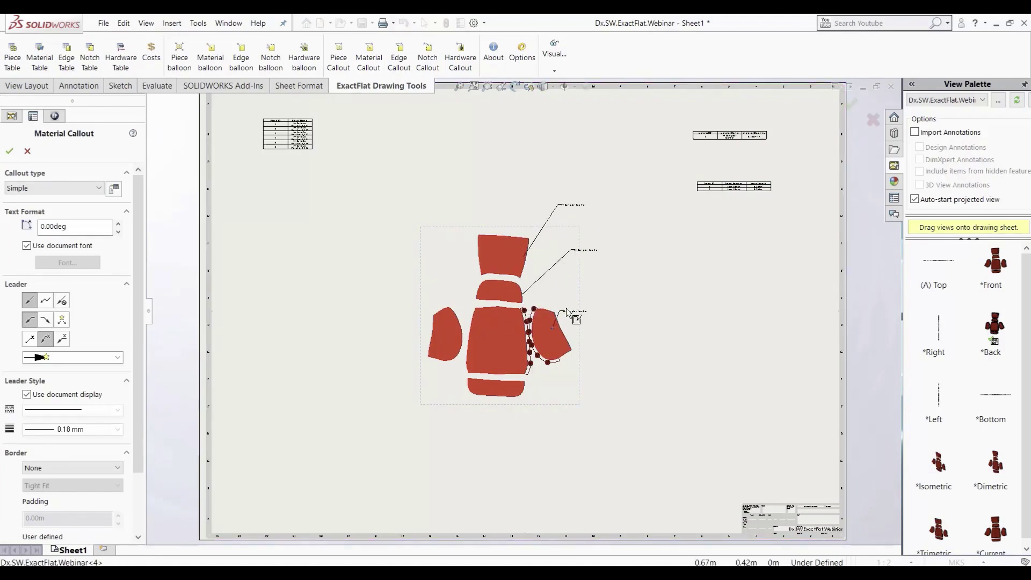
click(602, 287)
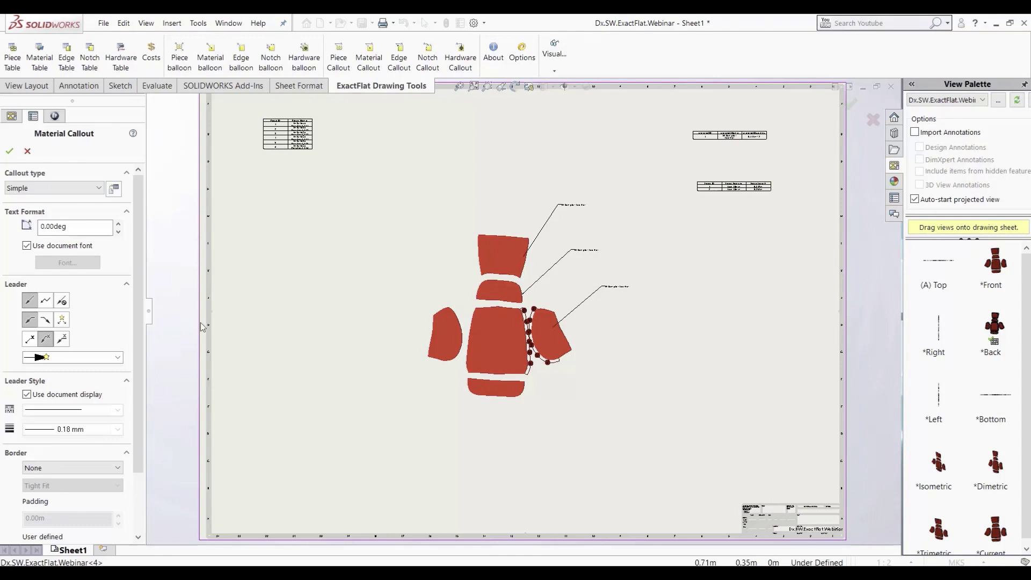
click(9, 151)
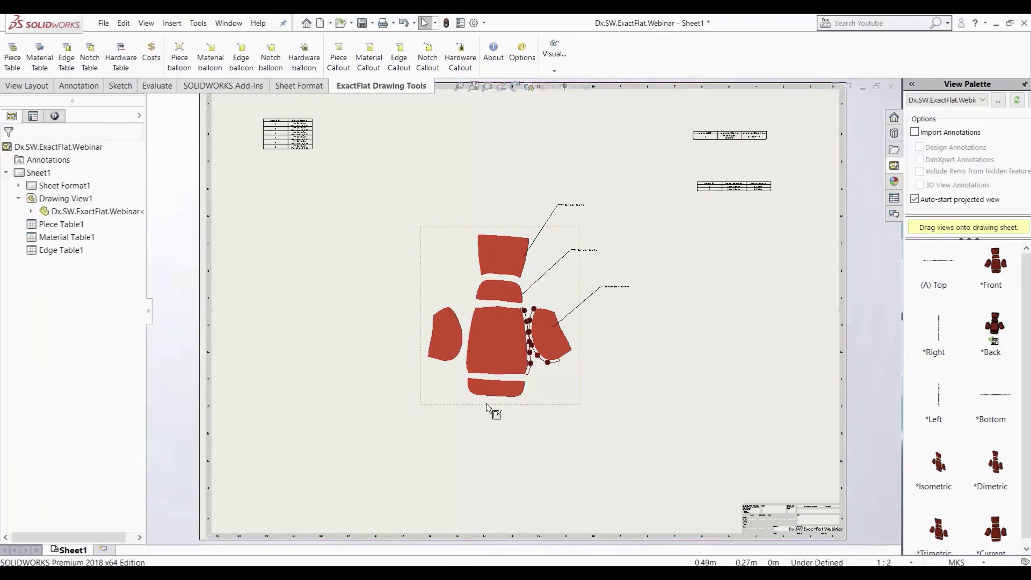